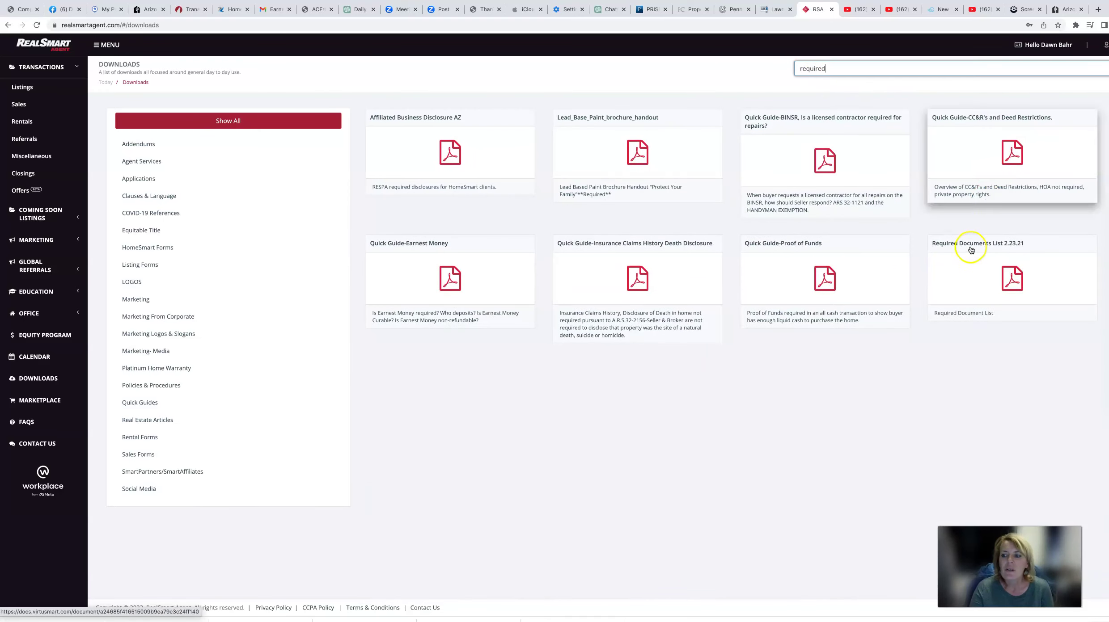
# - Open Required Documents List 2.23.21 and review the documents required for listings, resale, new construction, vacant land and commercial sales
pyautogui.click(972, 262)
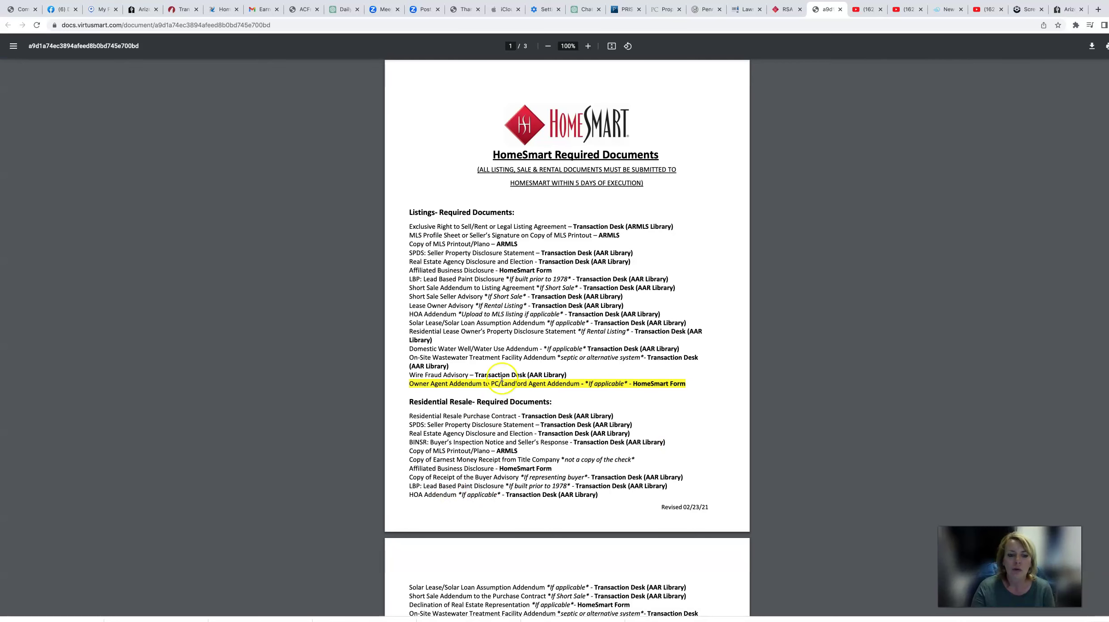
pyautogui.scroll(-10, 547, 431)
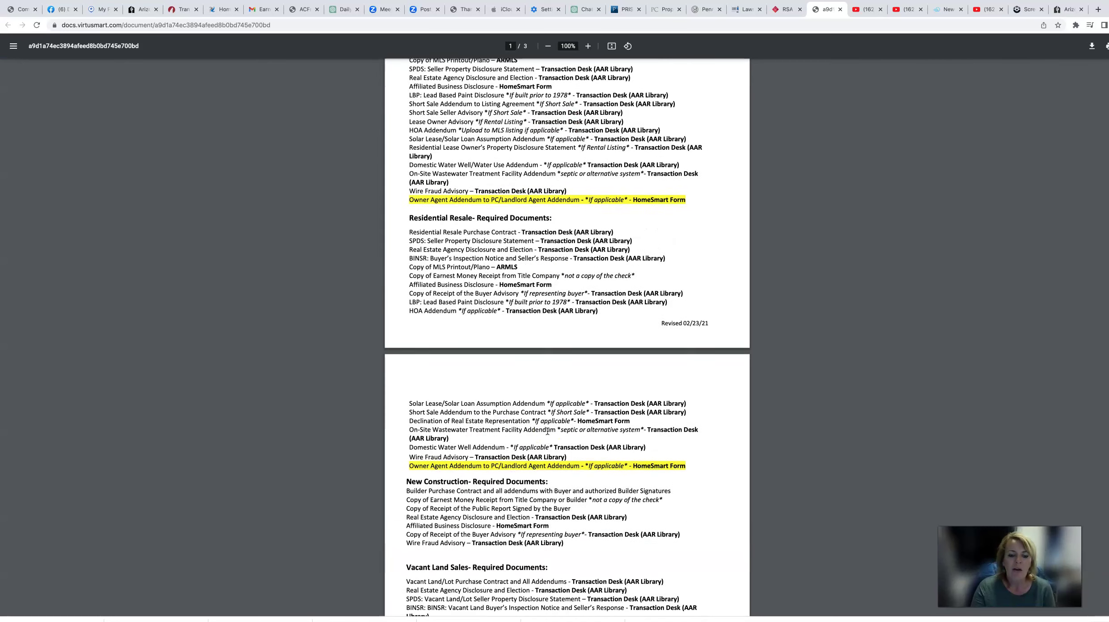
pyautogui.scroll(-2, 547, 430)
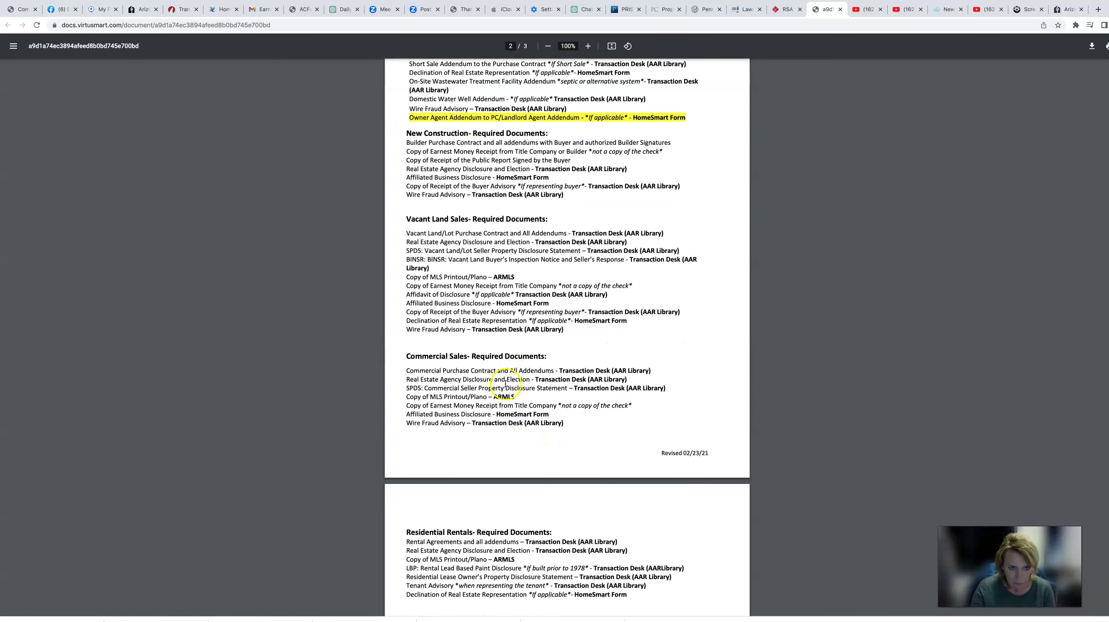
pyautogui.scroll(2, 497, 381)
pyautogui.scroll(4, 498, 381)
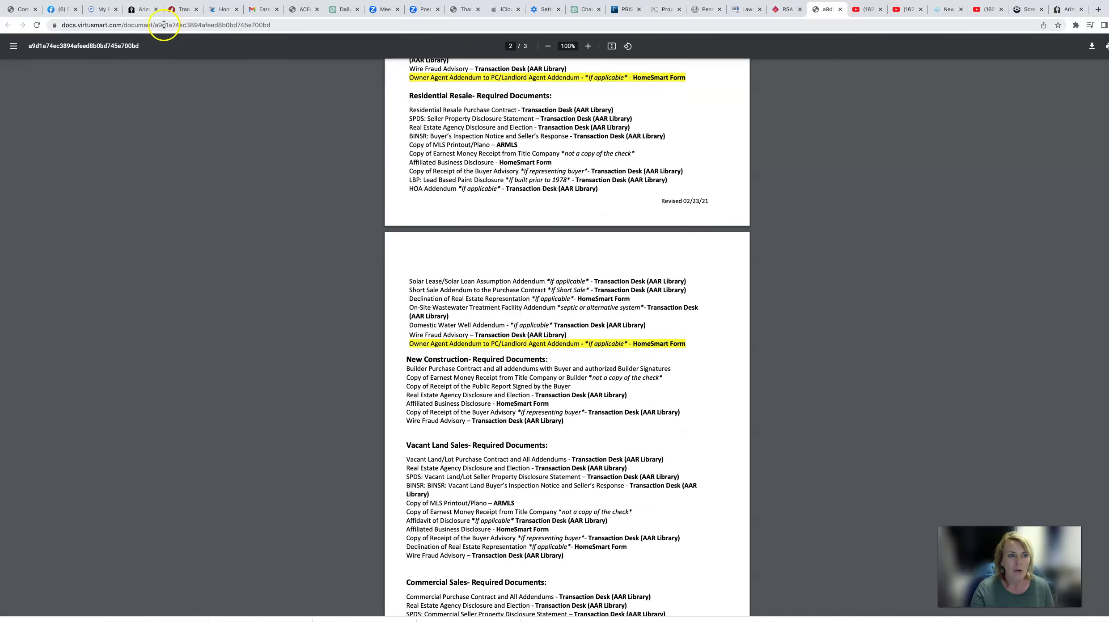
# - Switch to TransactionDesk and create a transaction template named Buyer Template 2 with the type Residential Purchase
pyautogui.click(136, 9)
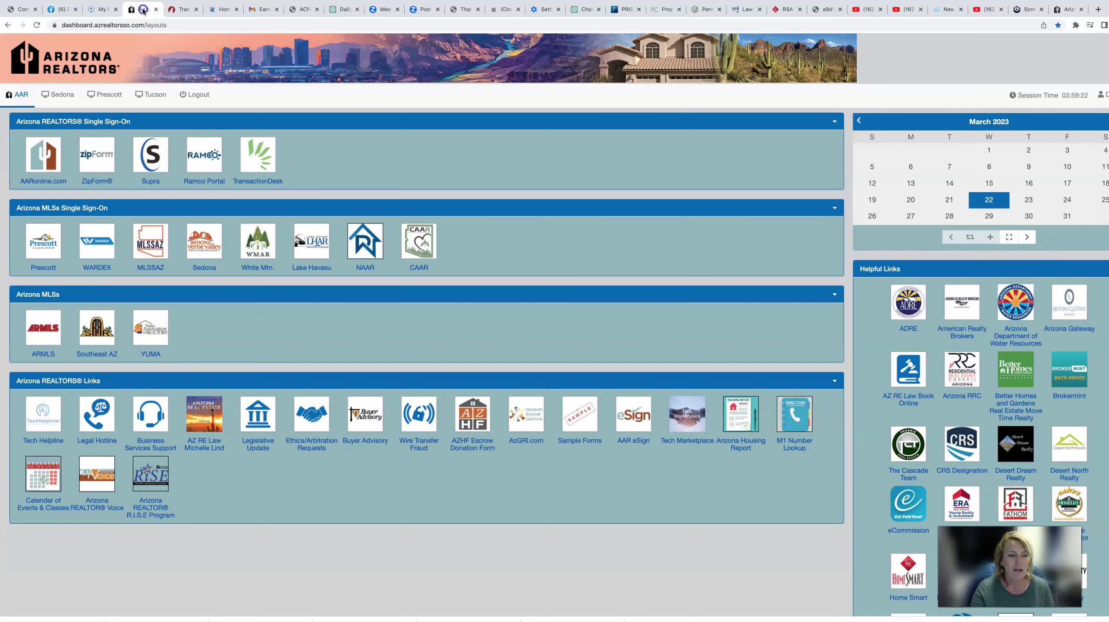
pyautogui.click(179, 9)
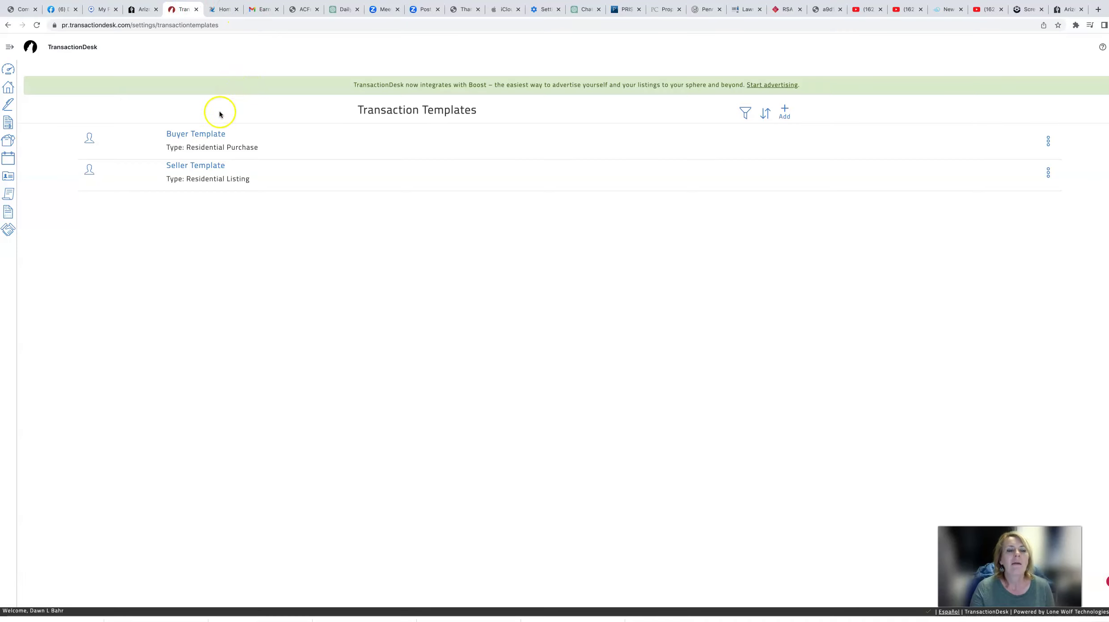
pyautogui.click(784, 112)
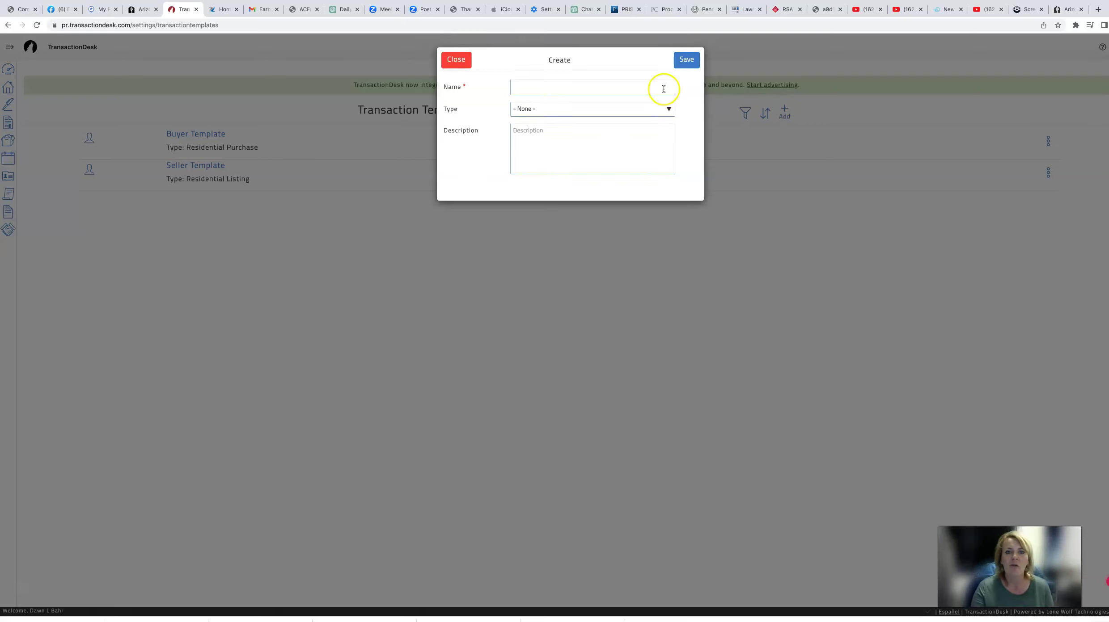
pyautogui.click(608, 90)
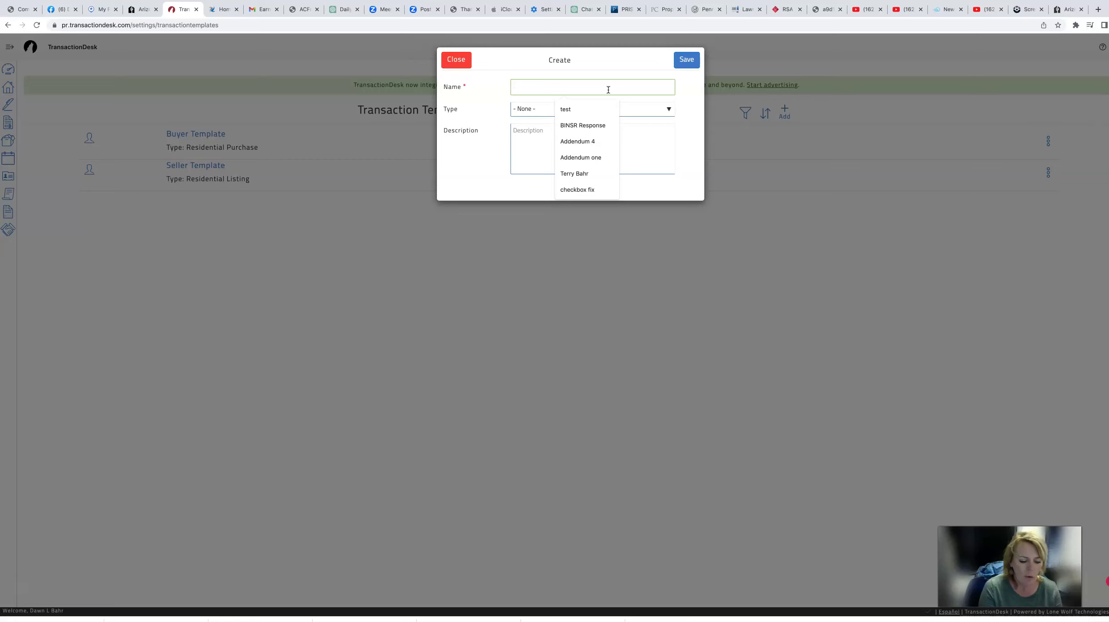
pyautogui.write('Buyer Te')
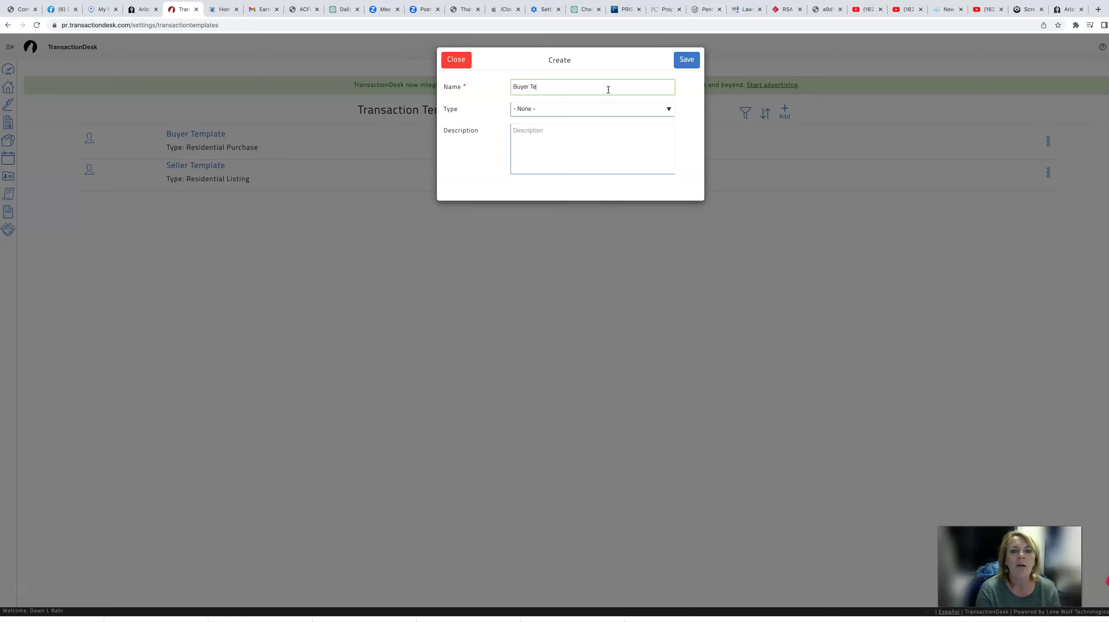
pyautogui.write('mplate 2')
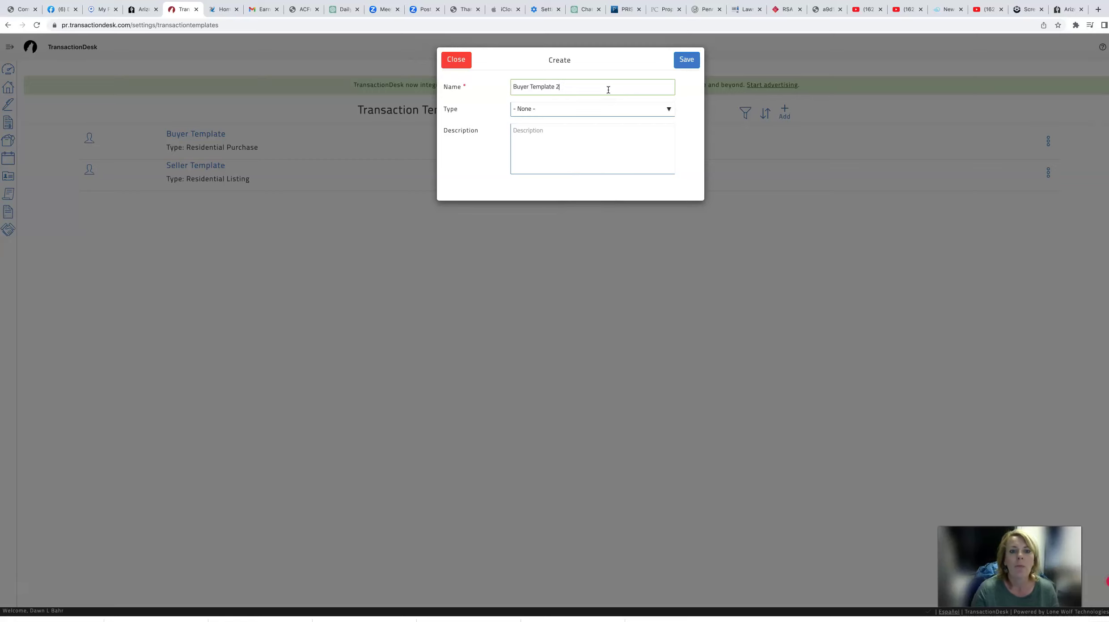
pyautogui.click(635, 107)
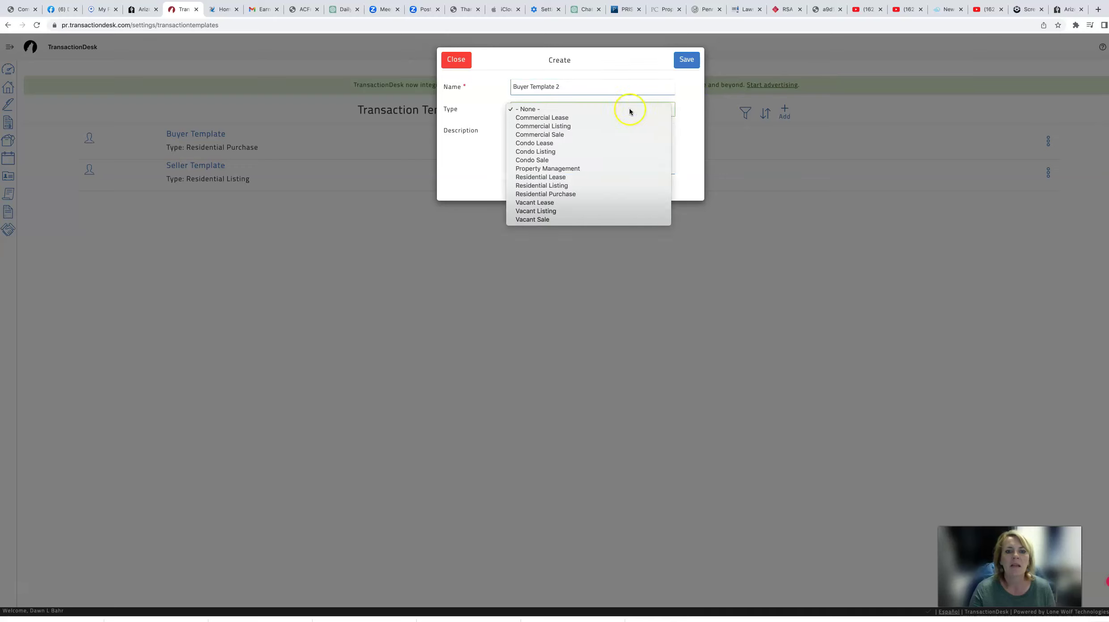
pyautogui.click(614, 194)
pyautogui.click(687, 64)
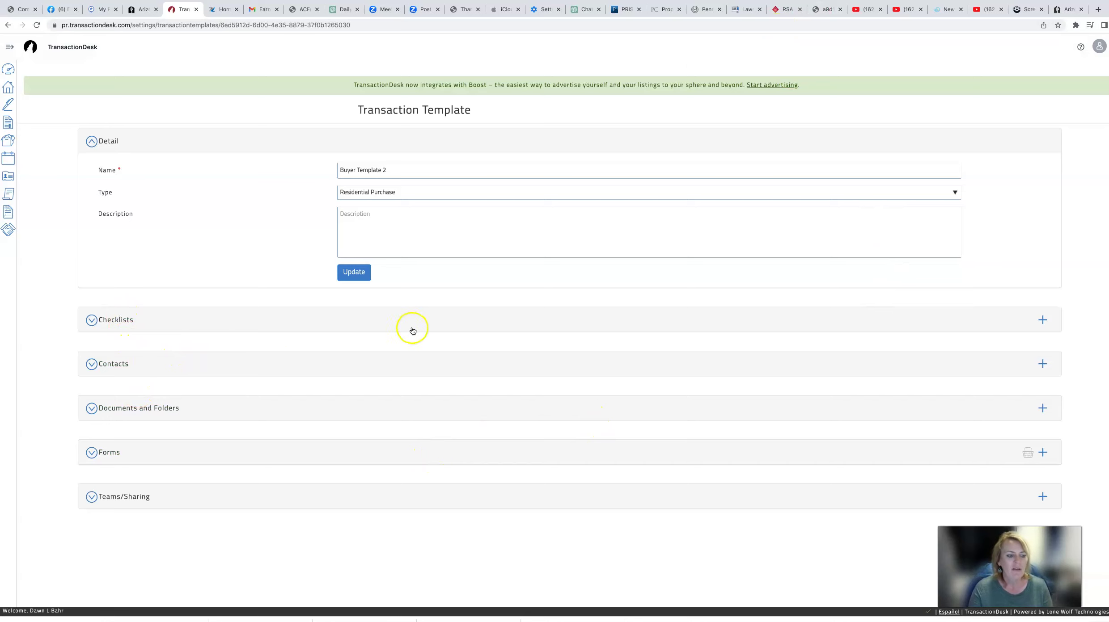
# - Search the form library for "purchase" and add the Residential Purchase Contract (10/2022) to the template
pyautogui.click(1043, 458)
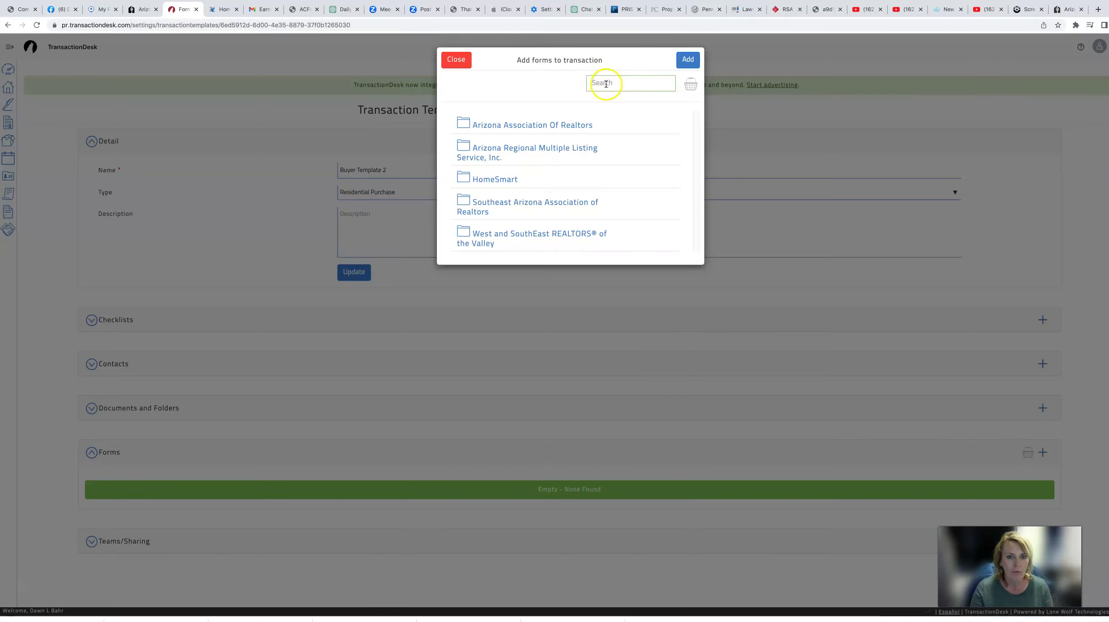
pyautogui.click(605, 84)
pyautogui.write('dpur')
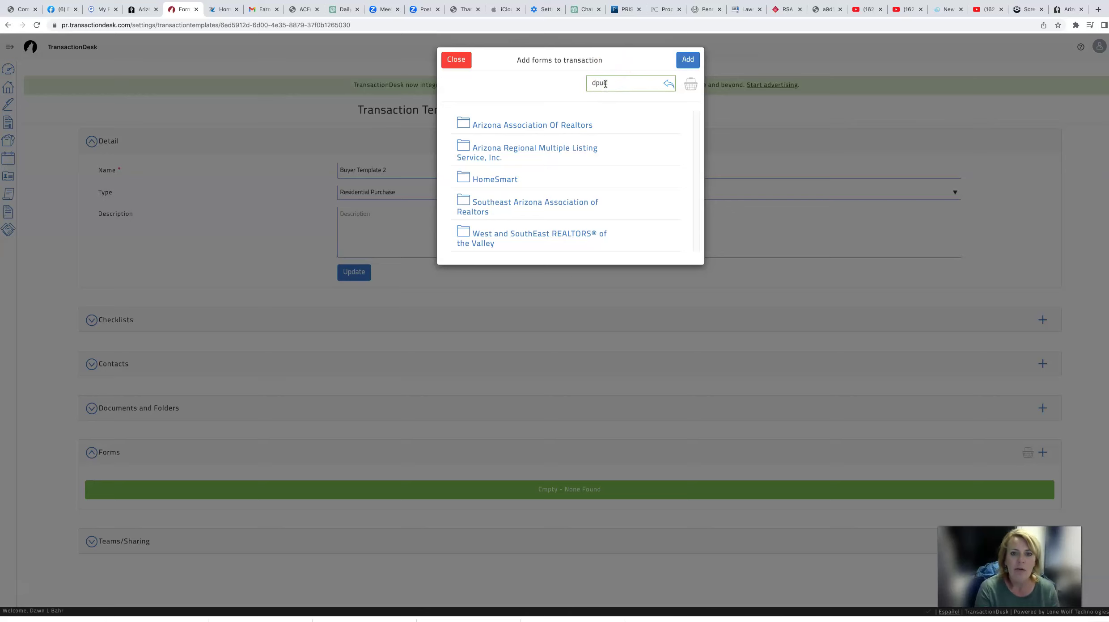
pyautogui.write('ch')
pyautogui.press('BackSpace')
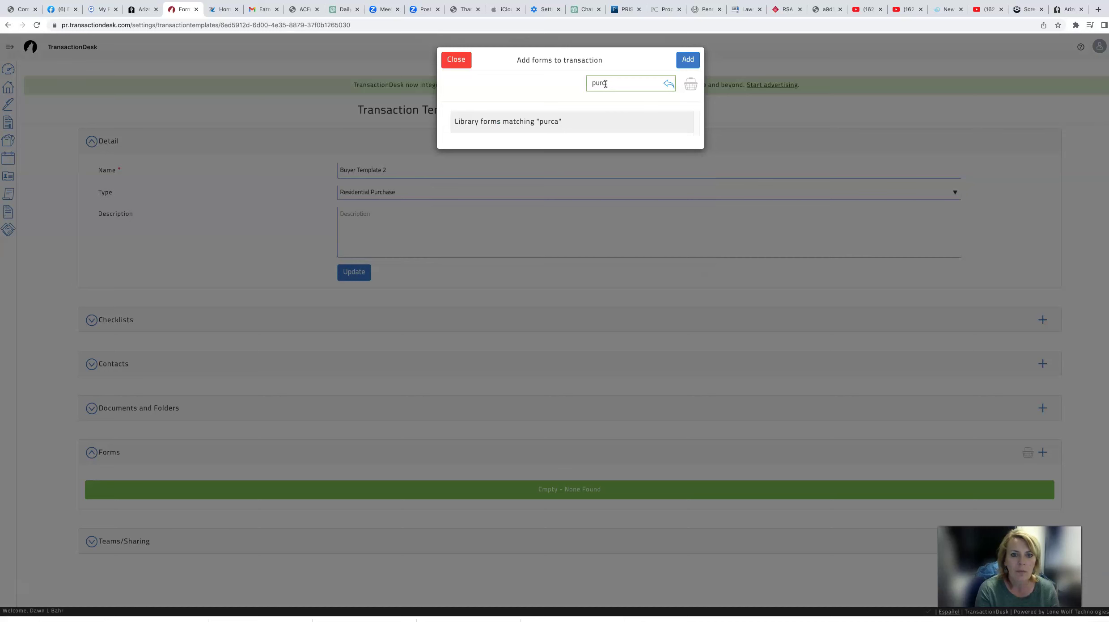
pyautogui.press('BackSpace')
pyautogui.write('hase')
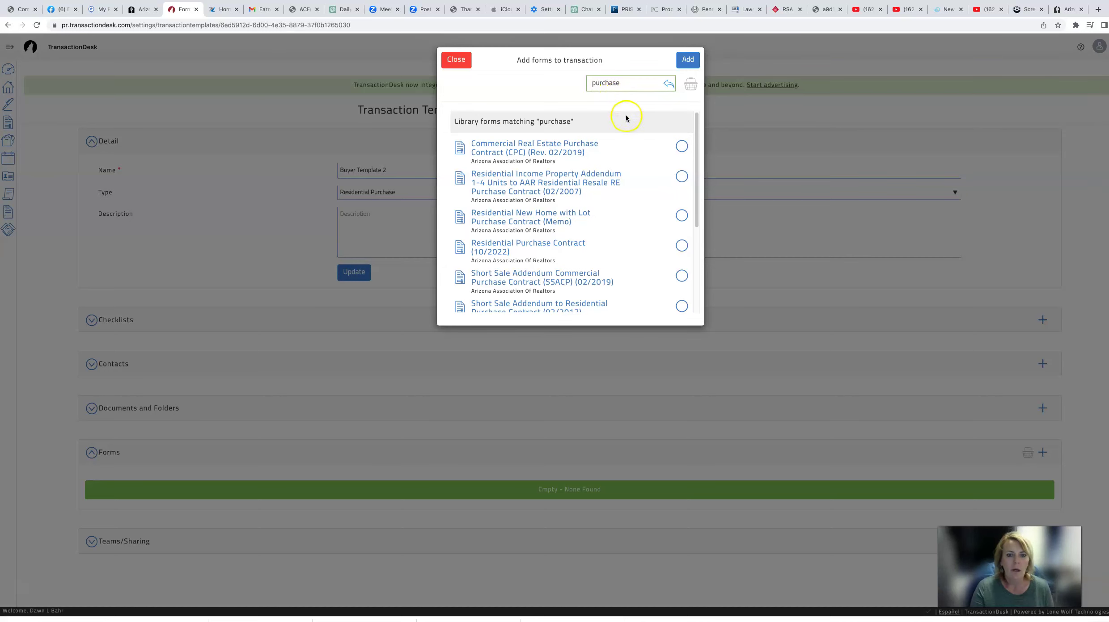
pyautogui.click(682, 246)
pyautogui.click(692, 64)
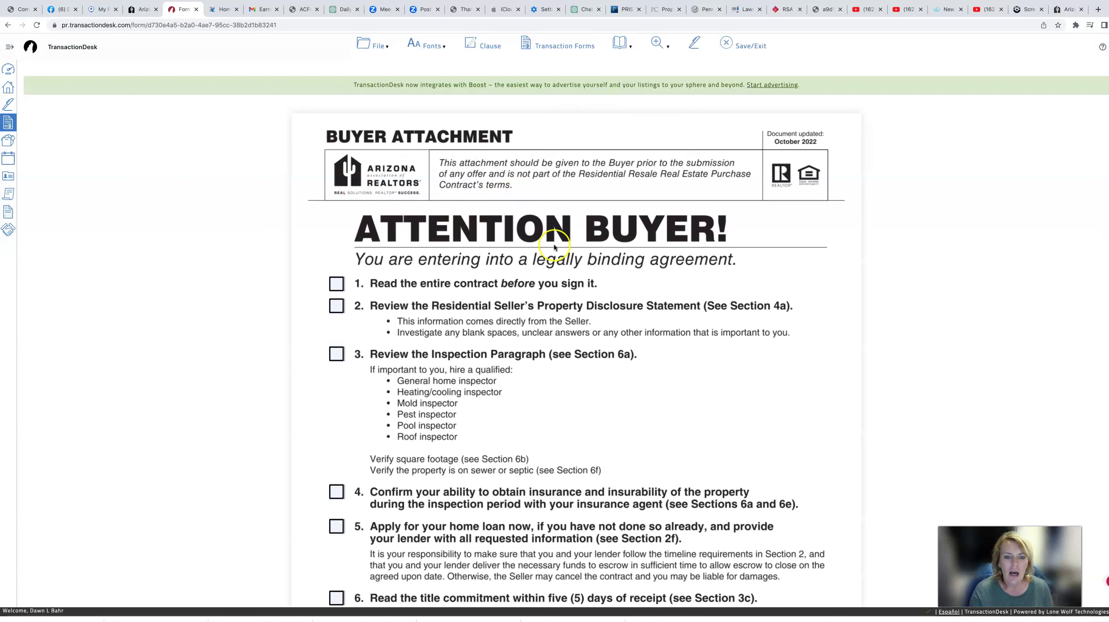
# - Set the Earnest Money text on line 11 of the purchase contract to "To be deposited with title"
pyautogui.scroll(-15, 575, 341)
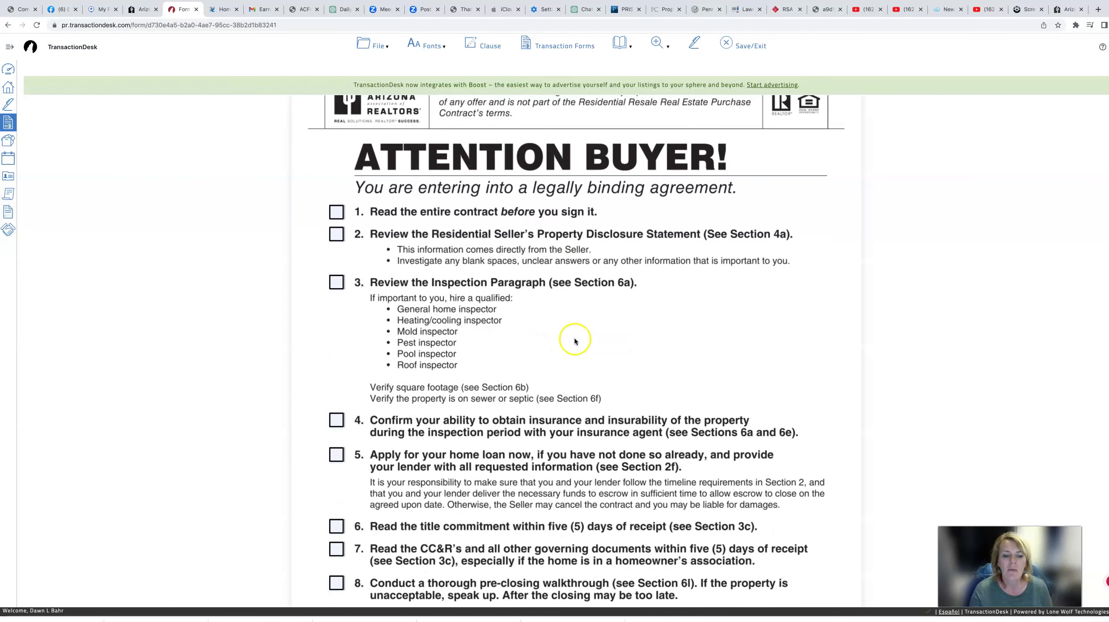
pyautogui.scroll(-1, 575, 340)
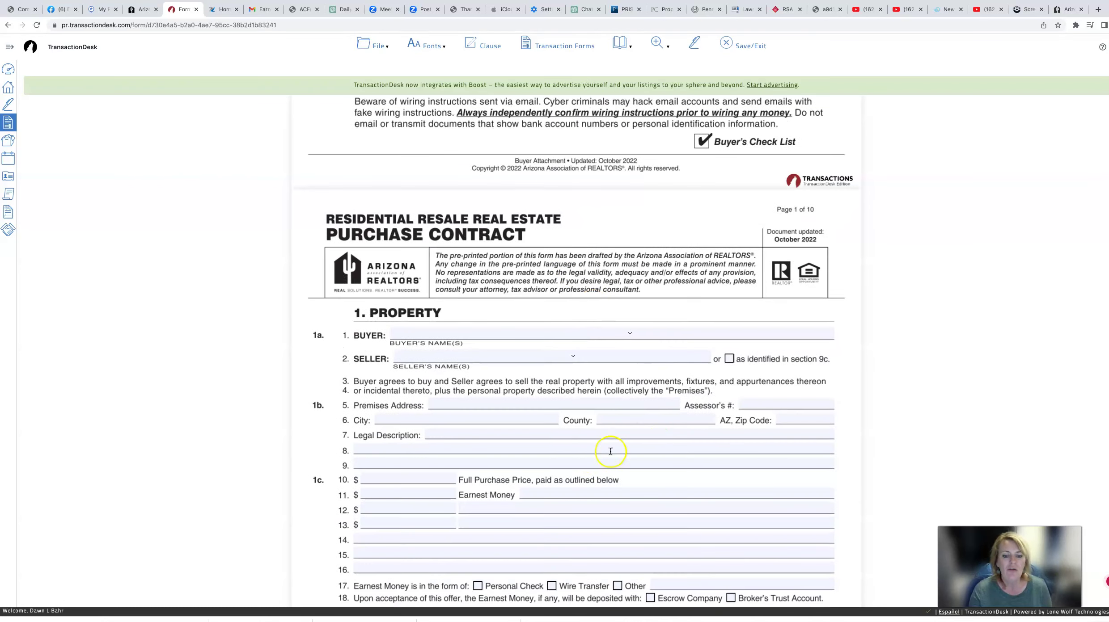
pyautogui.click(574, 492)
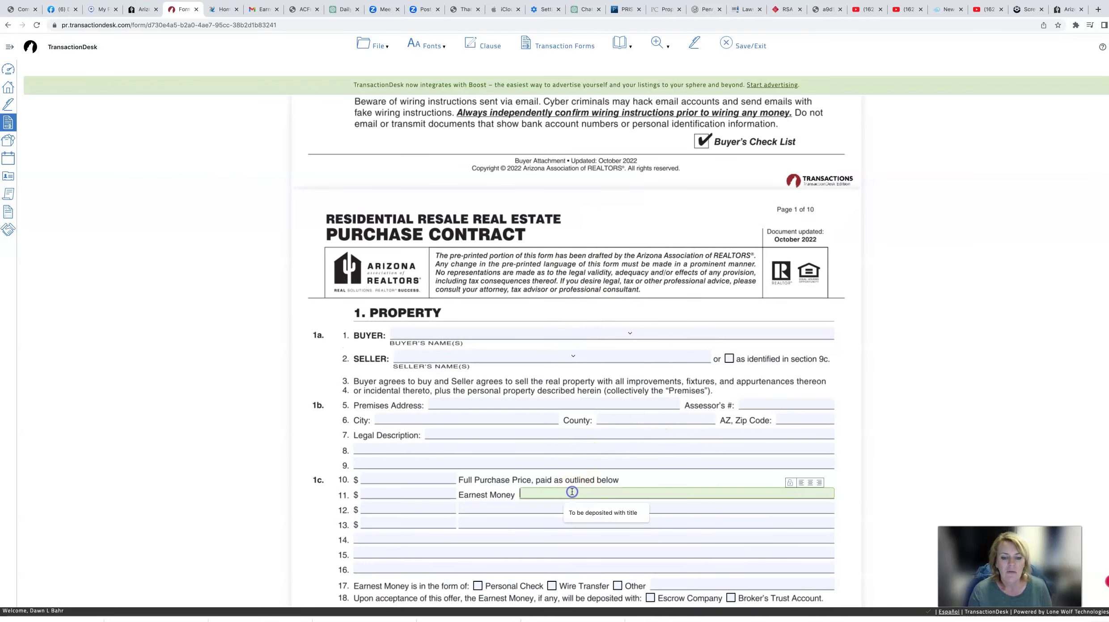
pyautogui.click(606, 514)
# - Fill contract line 12 with "20% Additional Money Down" and line 13 with "Conventional loan amount to be financed"
pyautogui.click(519, 507)
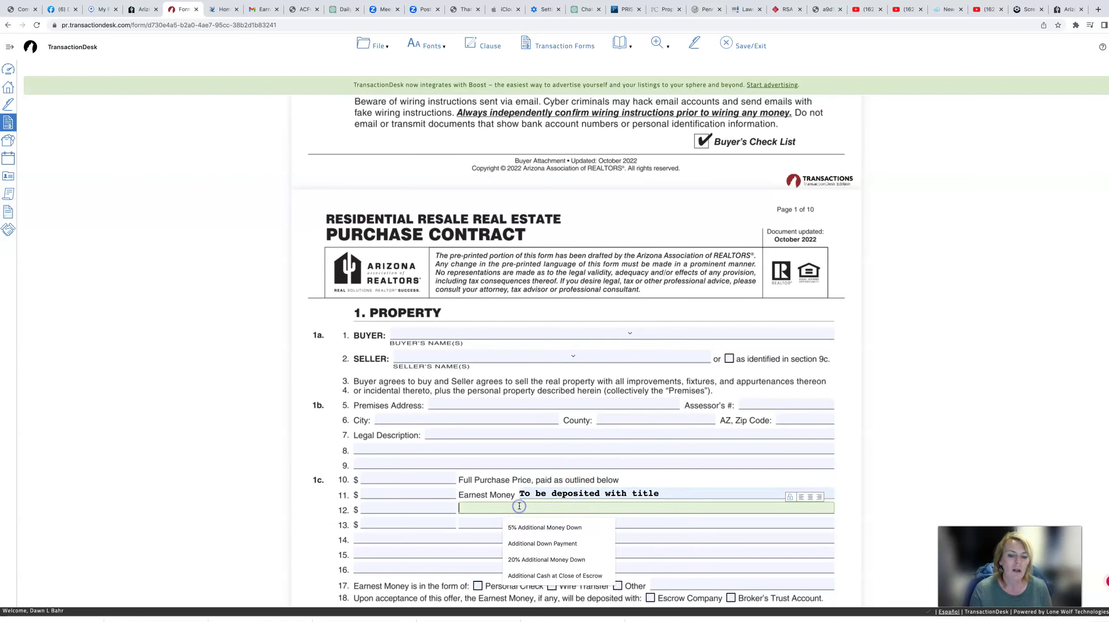
pyautogui.click(533, 546)
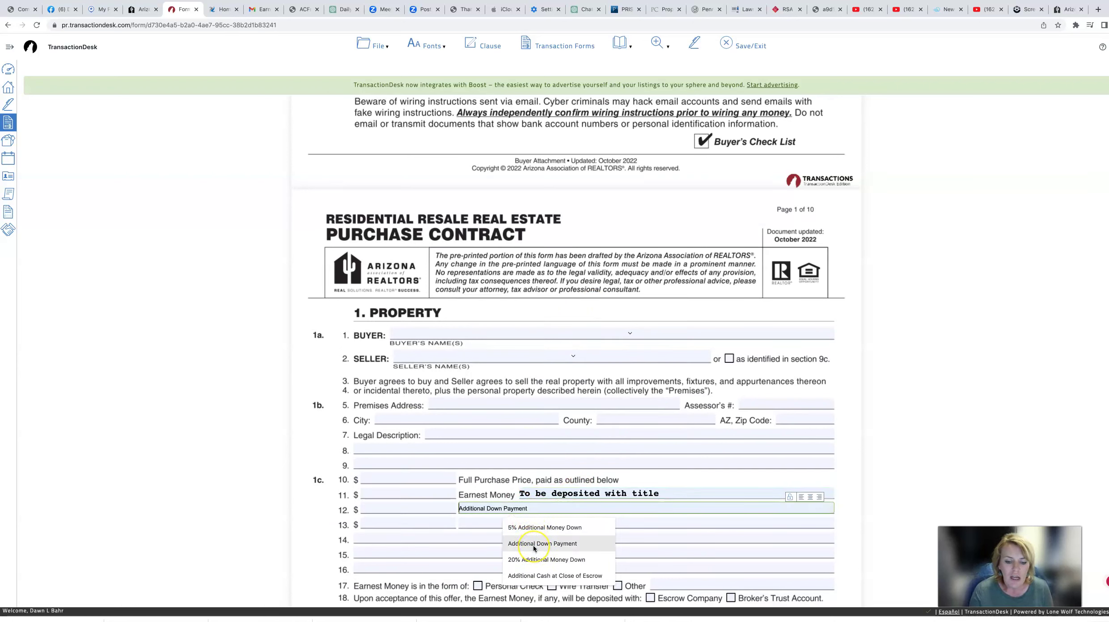
pyautogui.click(535, 560)
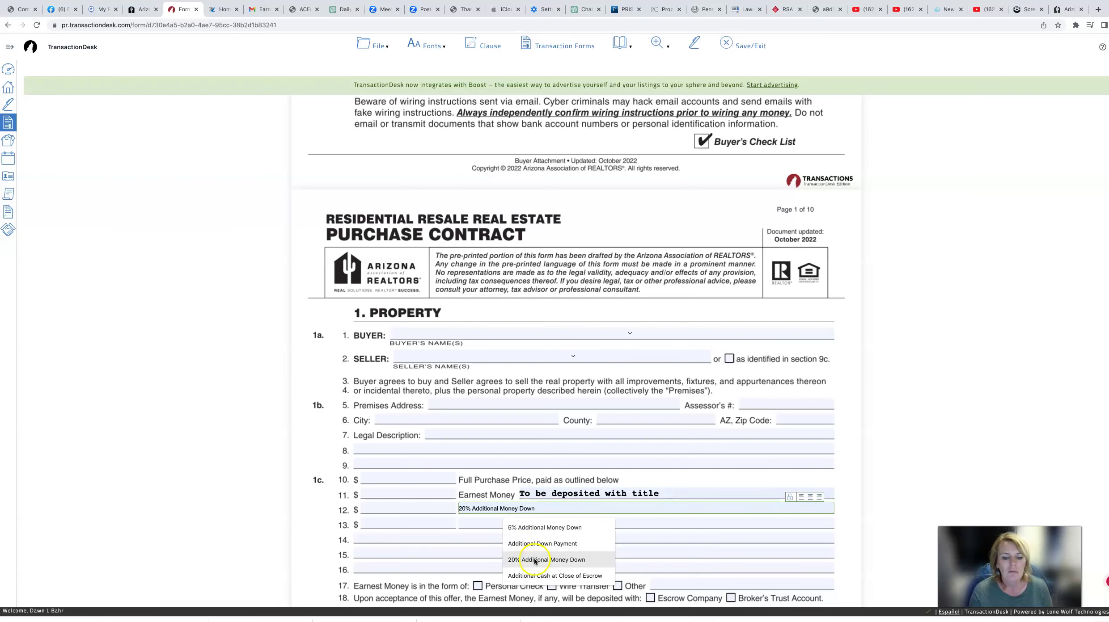
pyautogui.click(532, 560)
pyautogui.click(505, 523)
pyautogui.click(521, 544)
pyautogui.click(521, 544)
# - Review the contract's financing, escrow and disclosure sections, and return to the template to show its attached forms
pyautogui.scroll(-3, 572, 484)
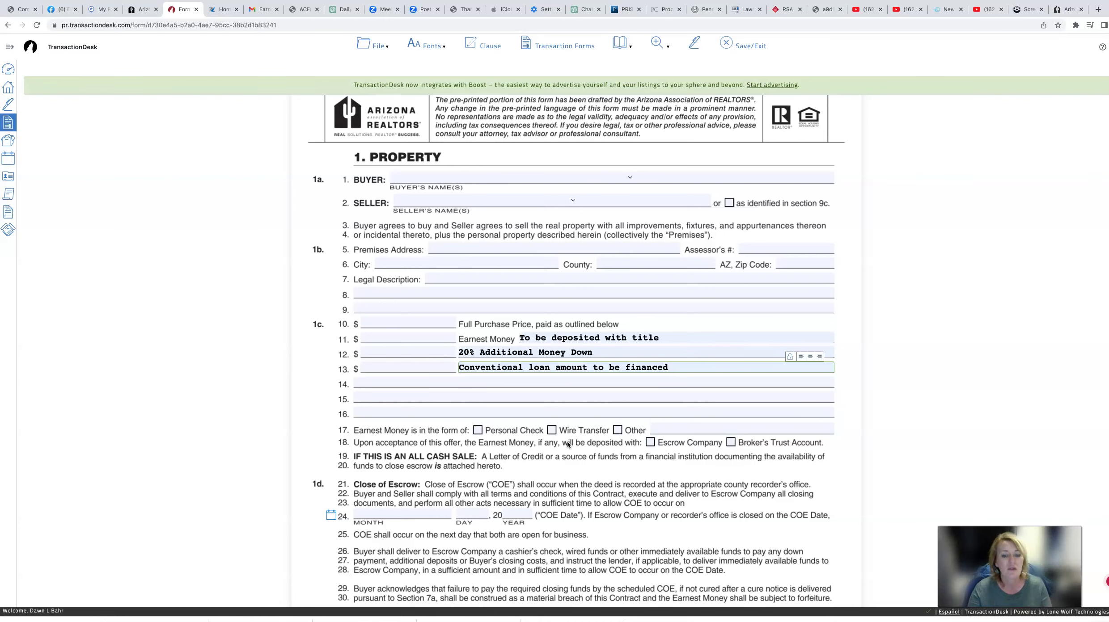
pyautogui.scroll(-3, 559, 445)
pyautogui.scroll(-18, 545, 446)
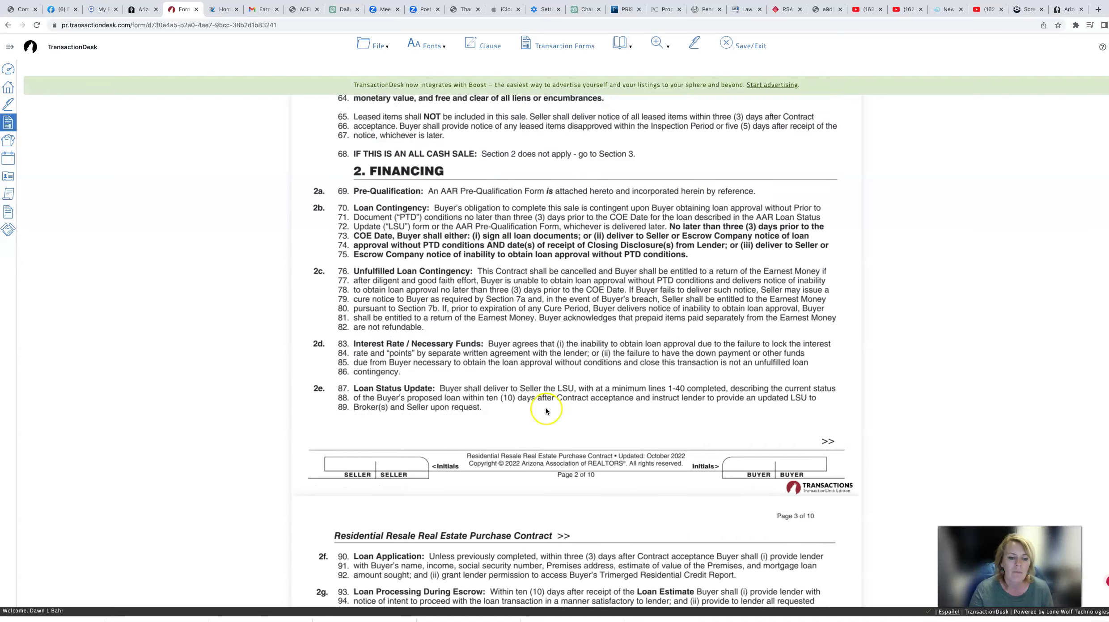
pyautogui.scroll(-9, 544, 398)
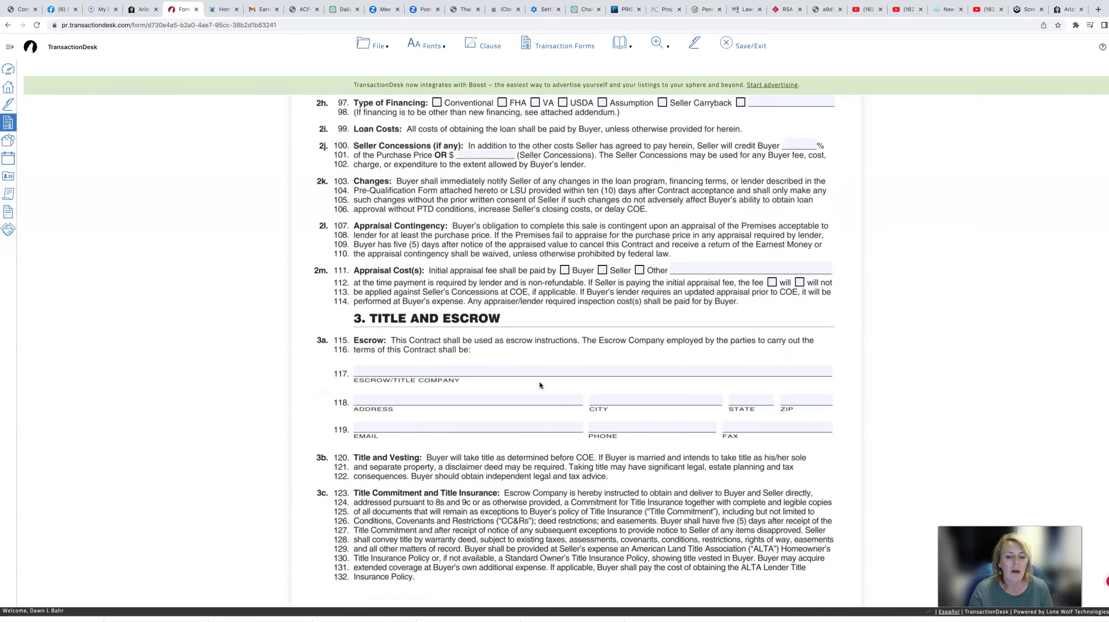
pyautogui.scroll(-11, 538, 381)
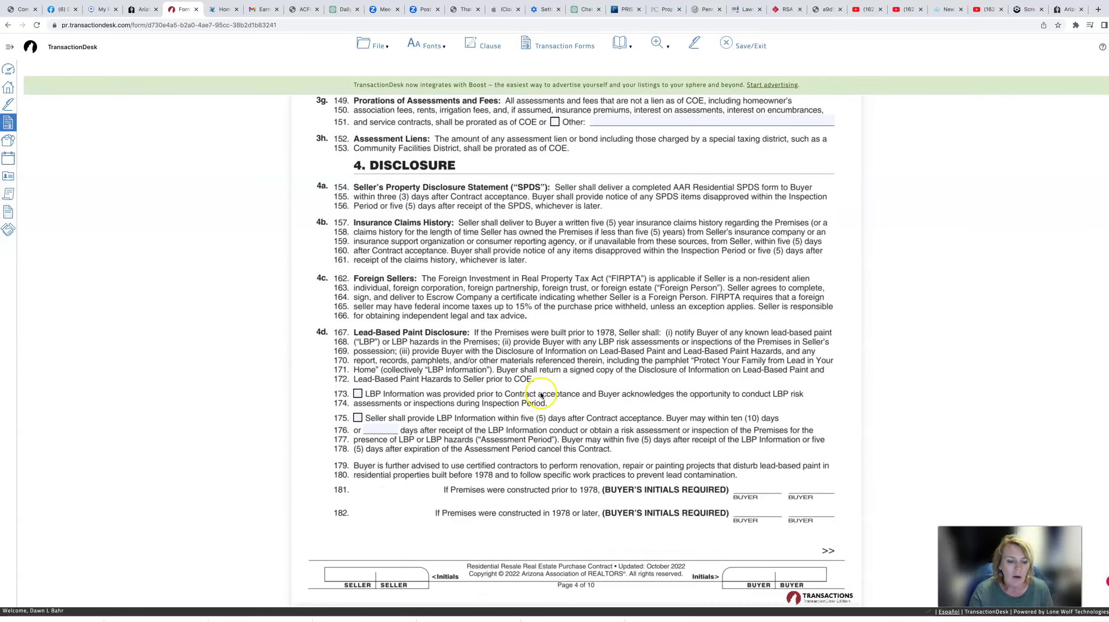
pyautogui.scroll(-5, 541, 395)
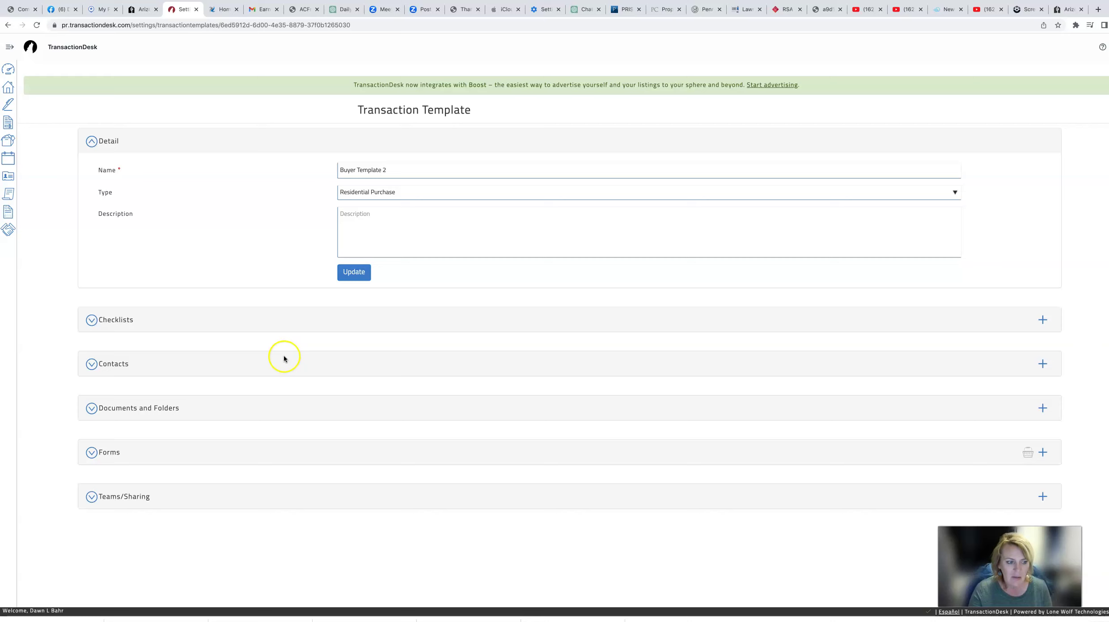
pyautogui.click(90, 452)
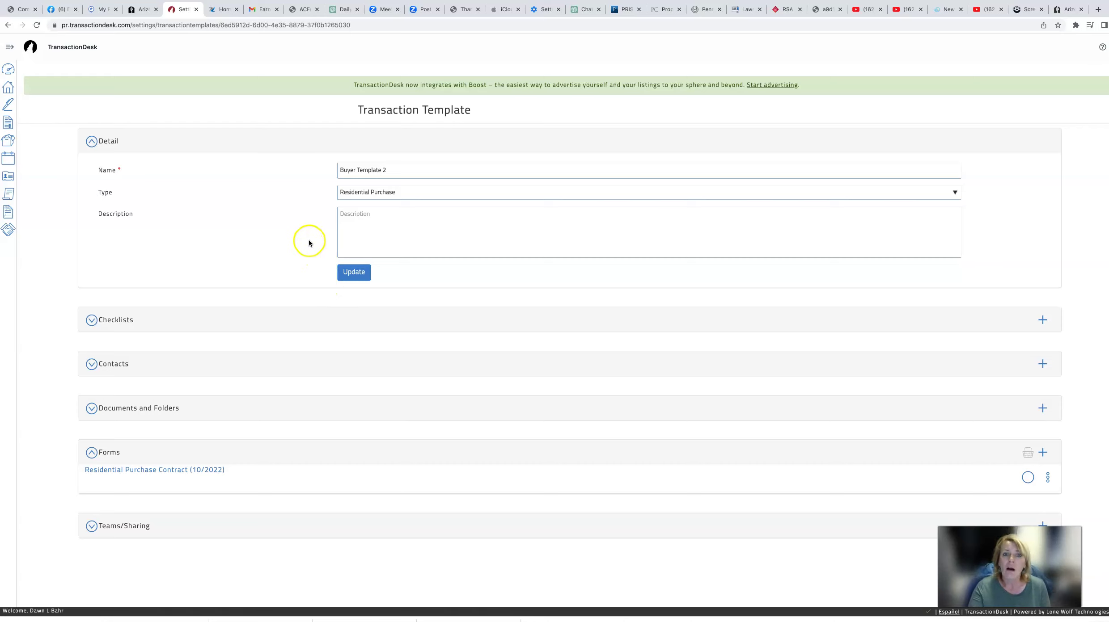
# - Switch to Flexmls, open the $439,900 active listing in a contact's news feed, and send it to TransactionDesk
pyautogui.click(90, 9)
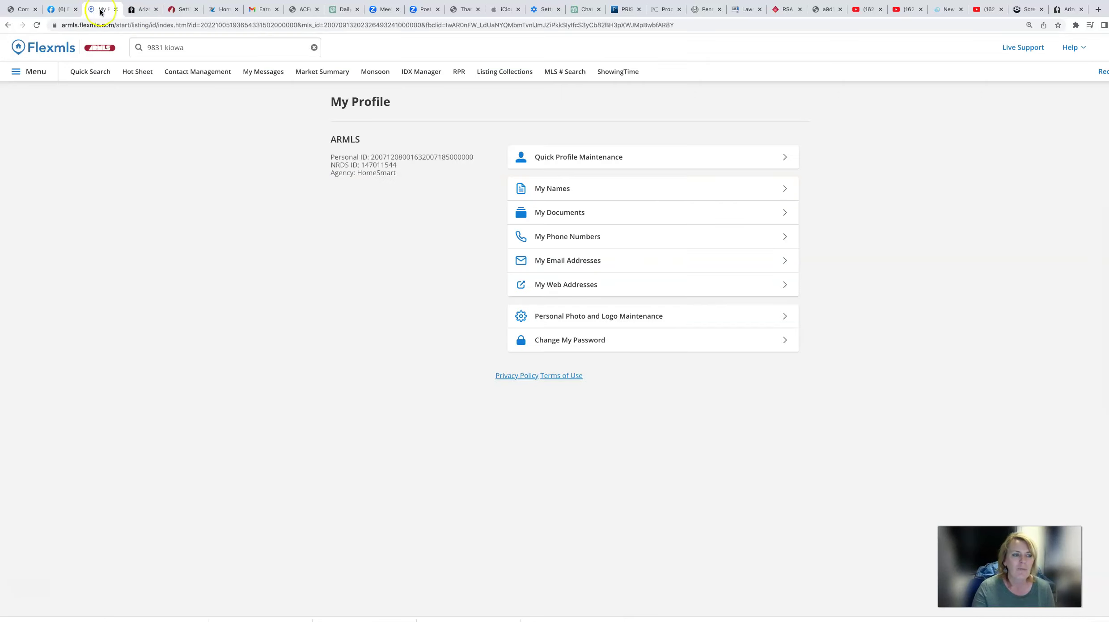
pyautogui.click(64, 52)
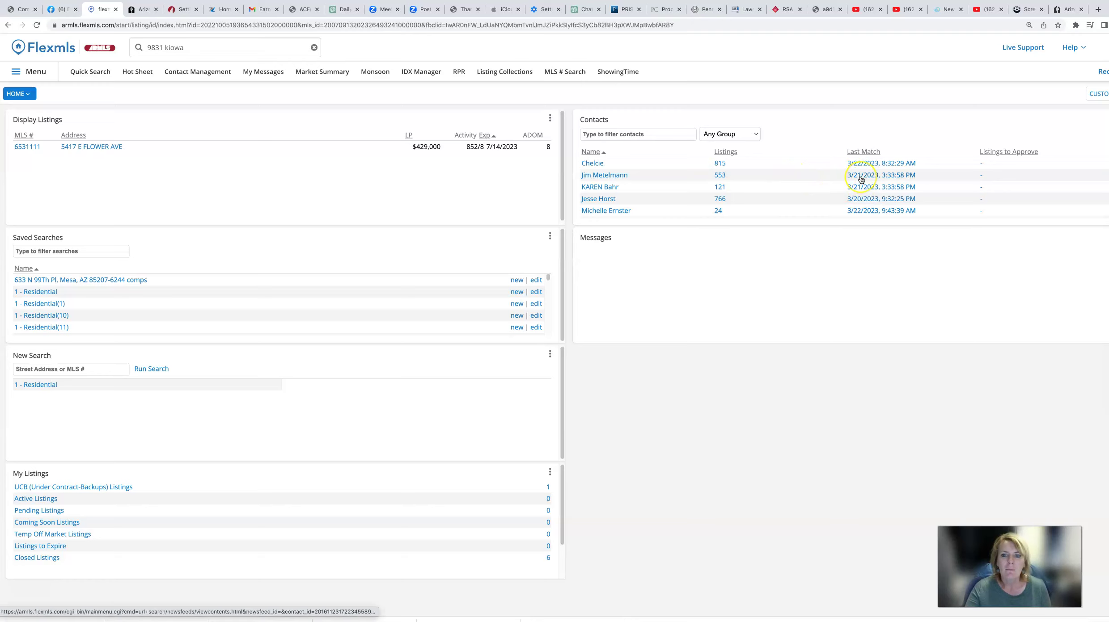
pyautogui.click(861, 178)
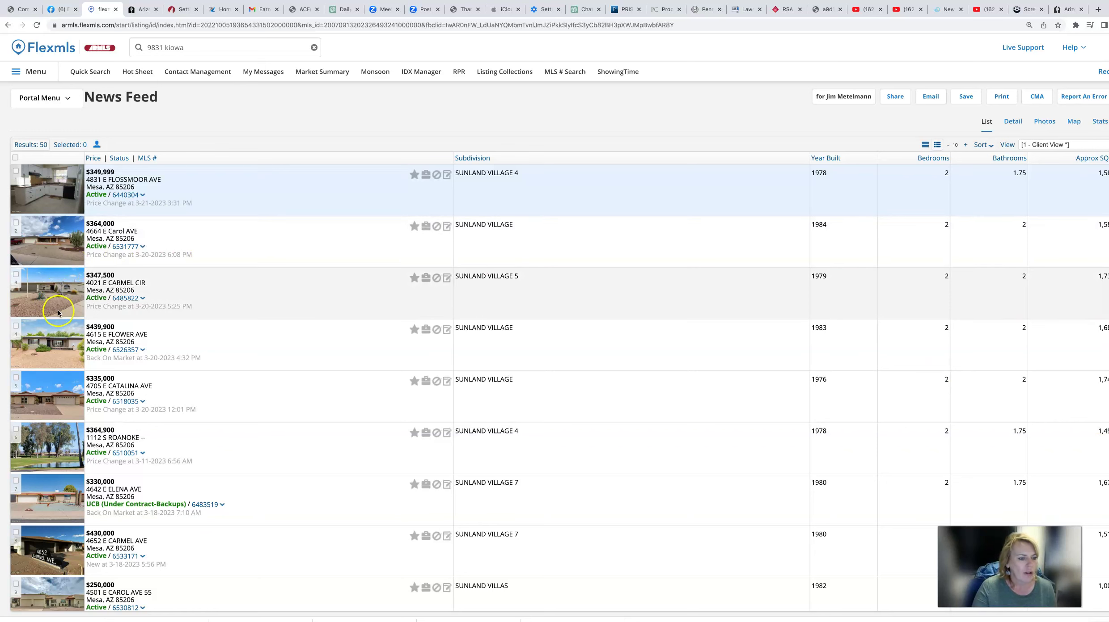
pyautogui.click(124, 352)
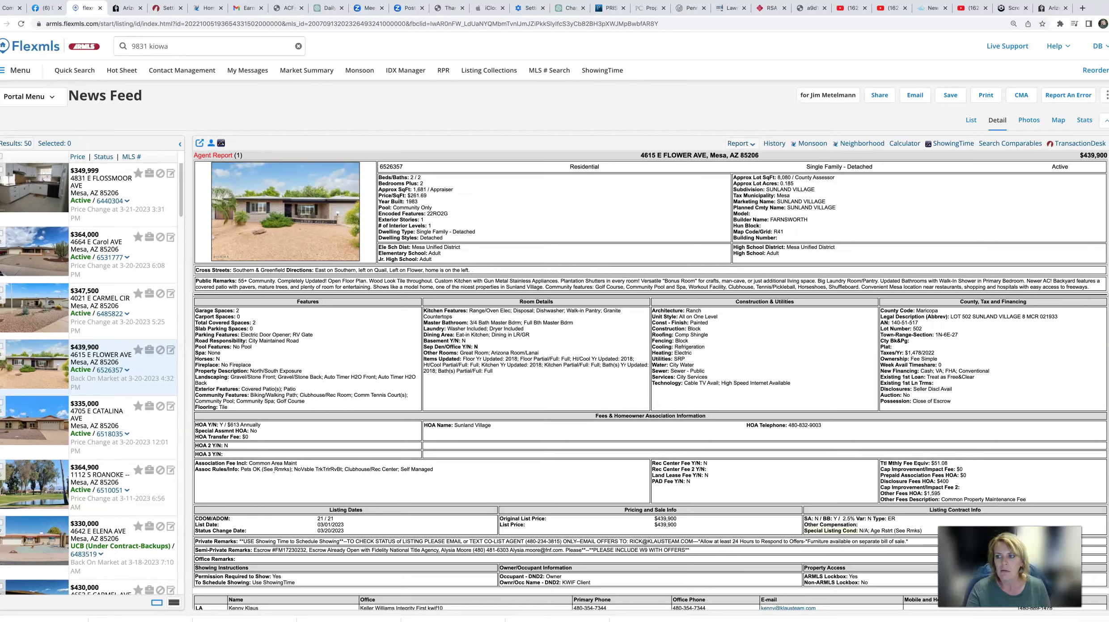
pyautogui.click(1056, 144)
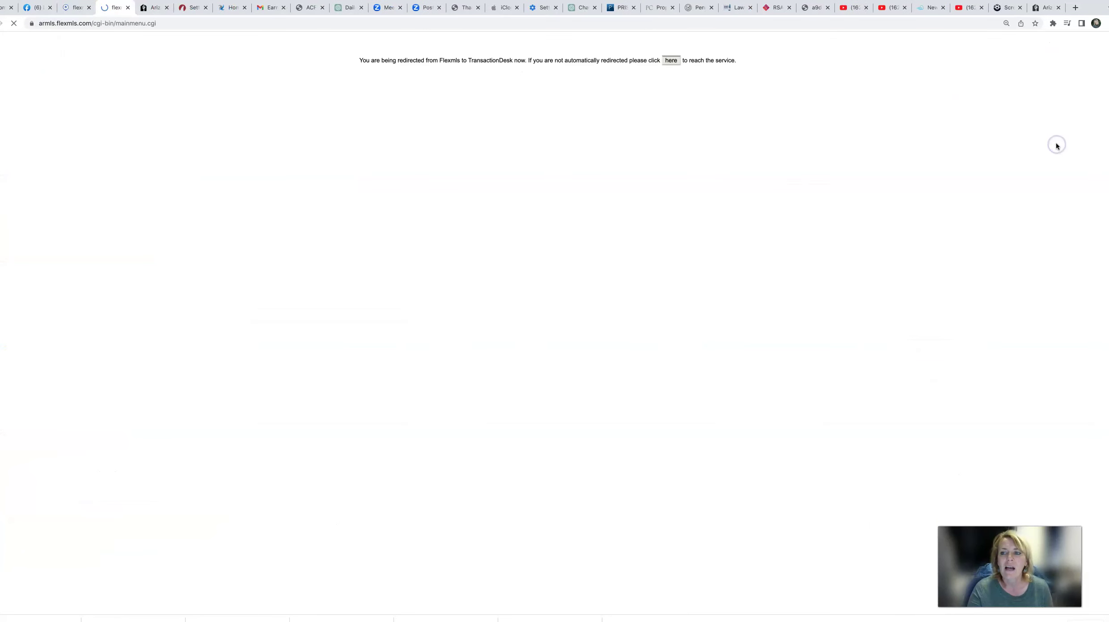
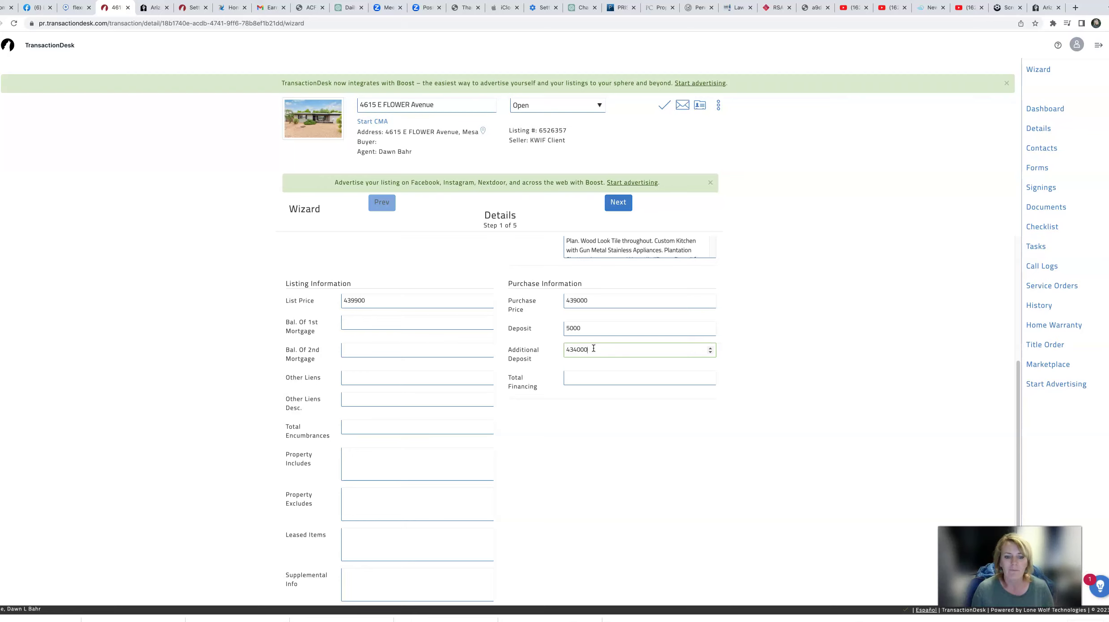
# - Continue to the transaction dates and set the offer date to 03/22/2023 and the offer expiration date to 03/23/2023
pyautogui.scroll(-2, 614, 493)
pyautogui.scroll(-2, 614, 493)
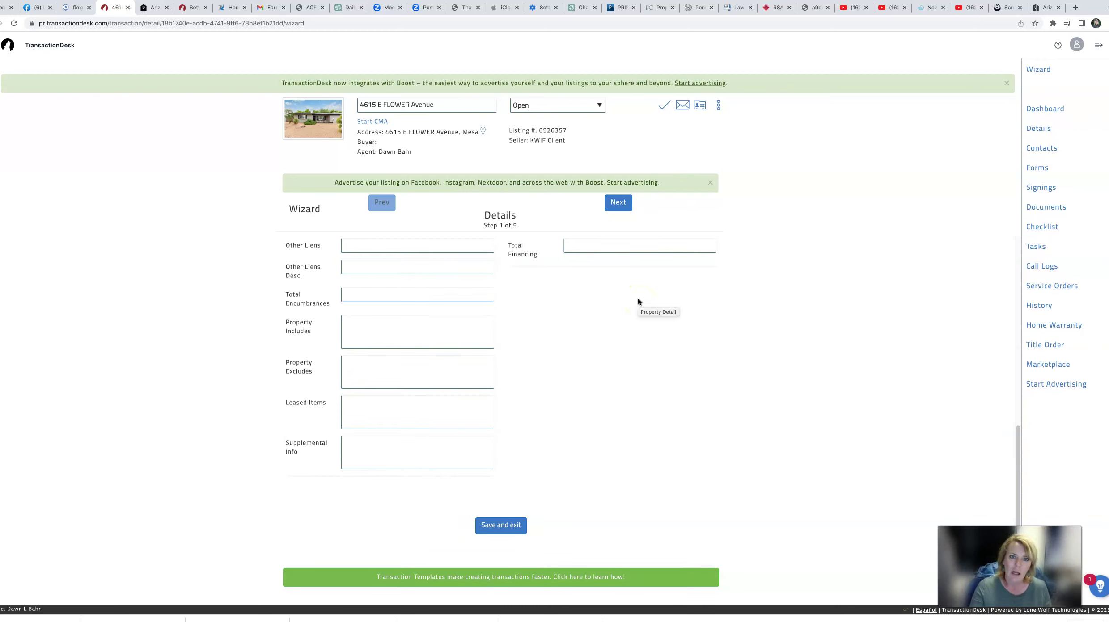
pyautogui.click(616, 209)
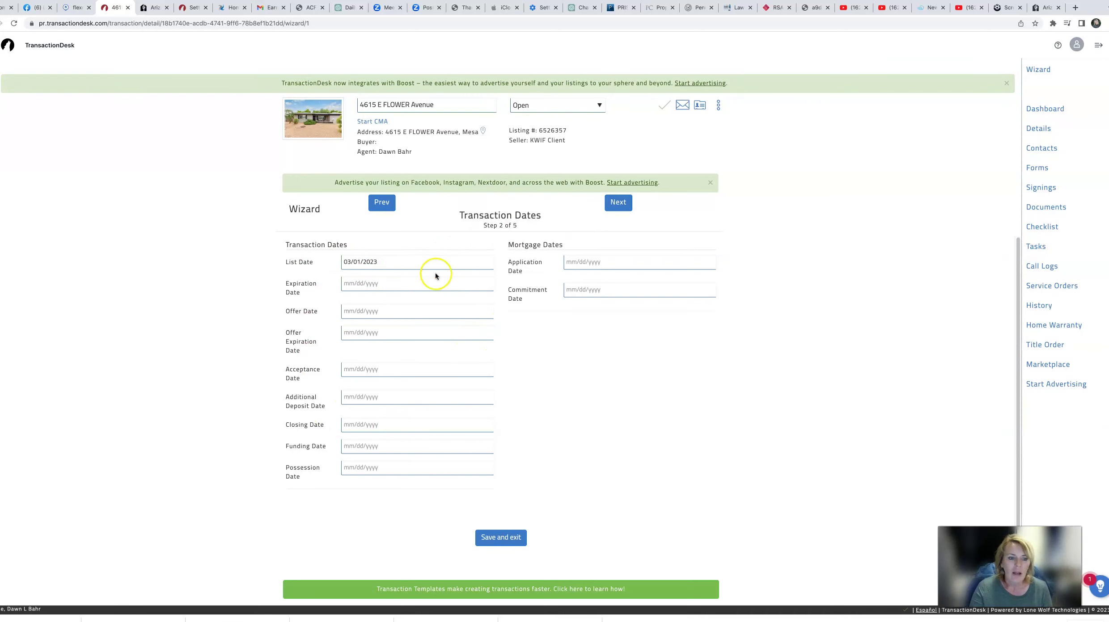
pyautogui.click(358, 313)
pyautogui.click(411, 398)
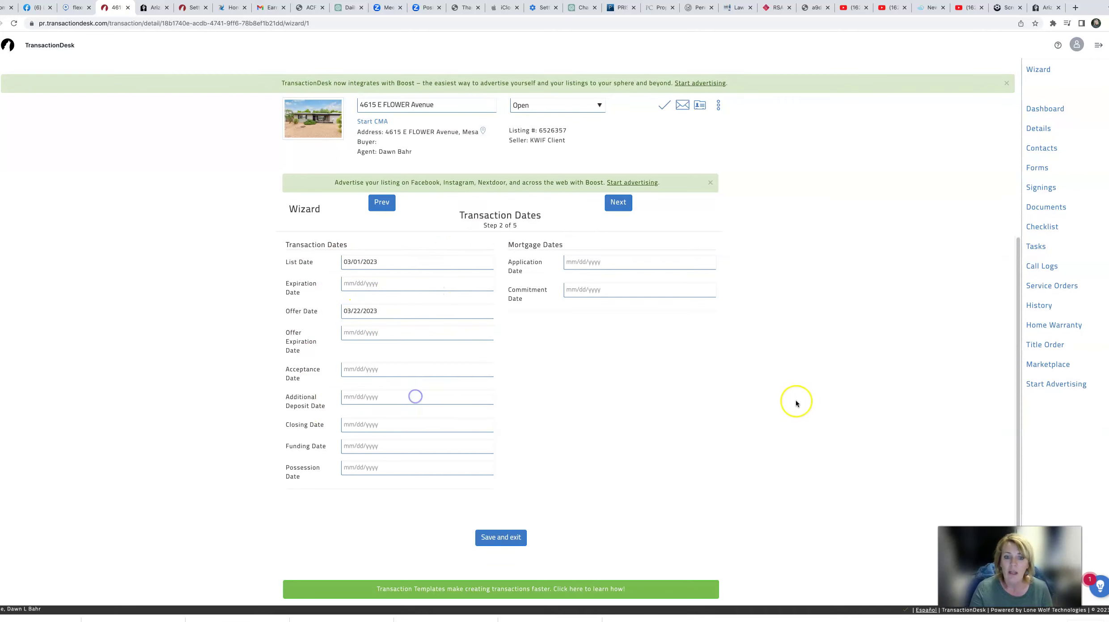
pyautogui.click(358, 333)
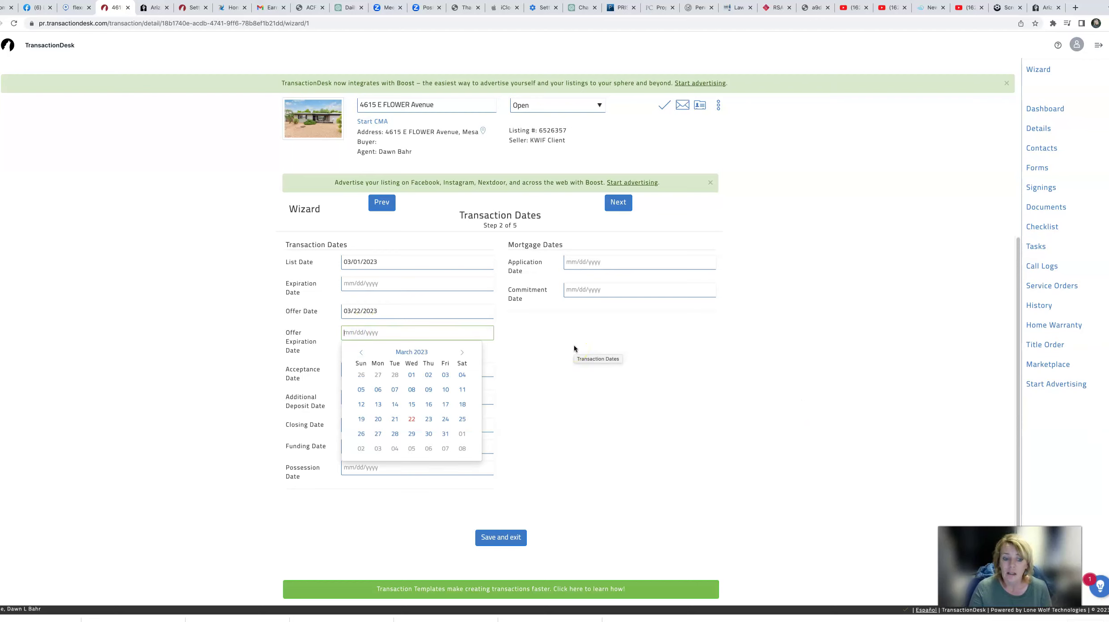
pyautogui.click(427, 420)
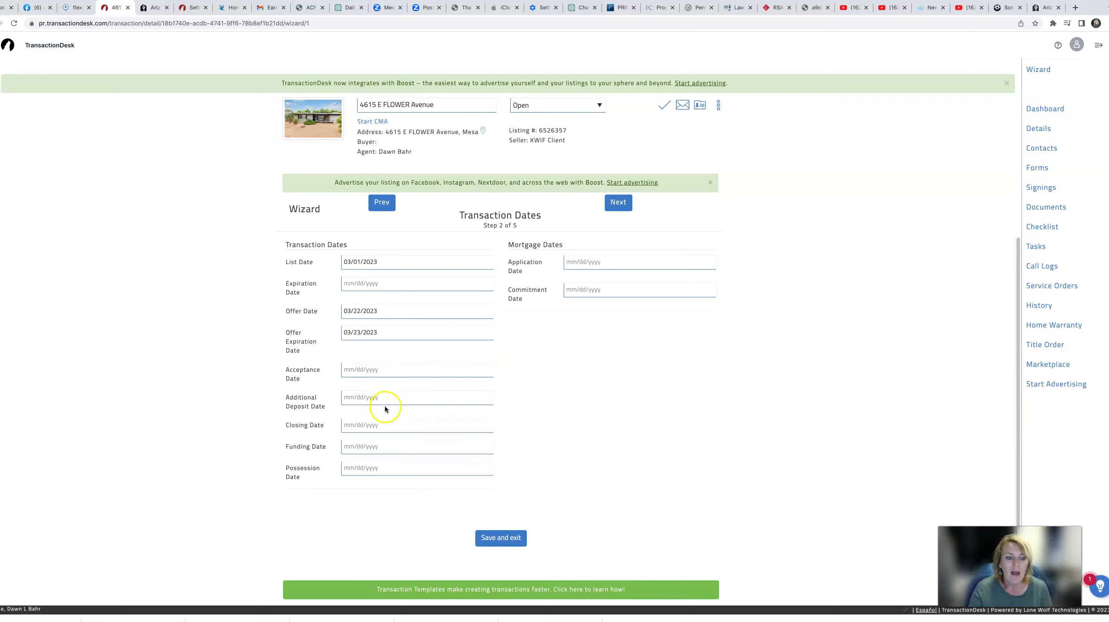
# - Set the closing and possession dates to 04/21/2023 and continue to the transaction's contacts
pyautogui.click(361, 425)
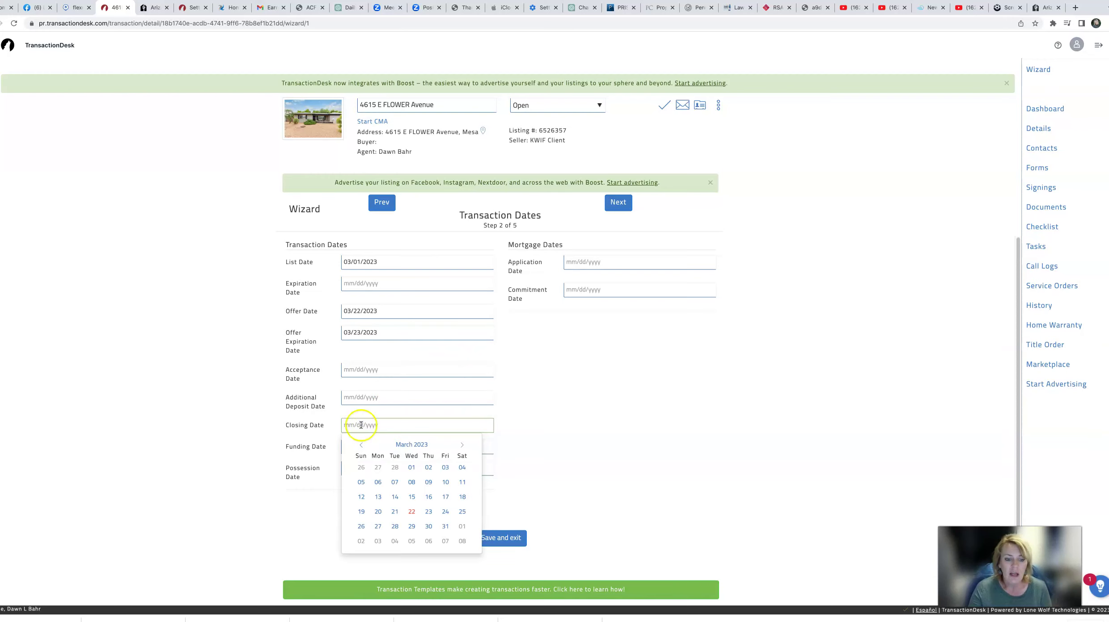
pyautogui.click(462, 445)
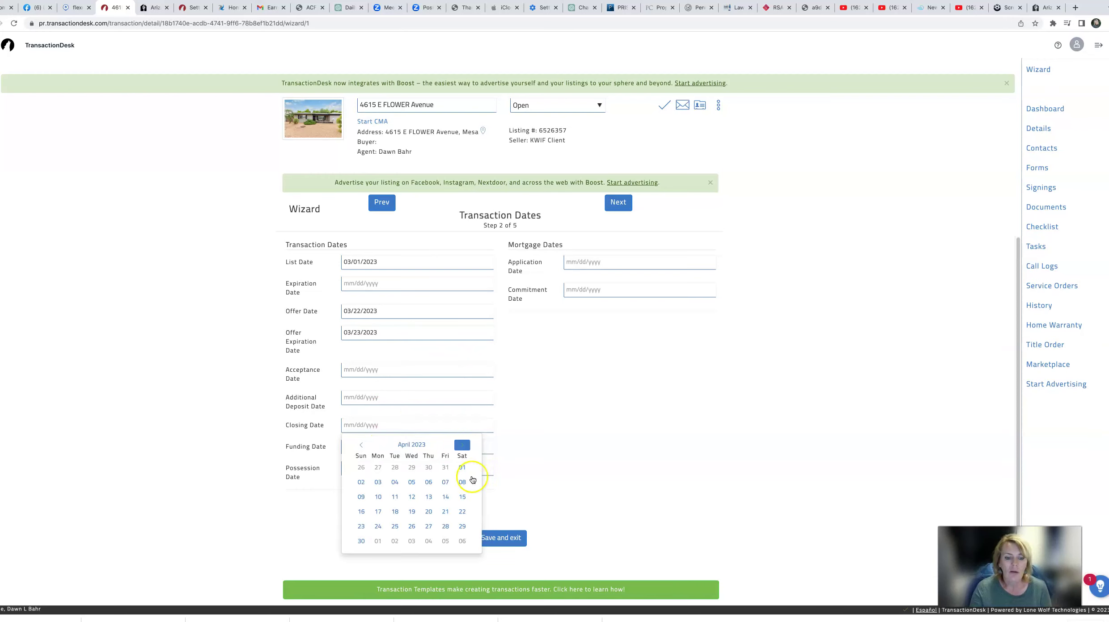
pyautogui.click(445, 513)
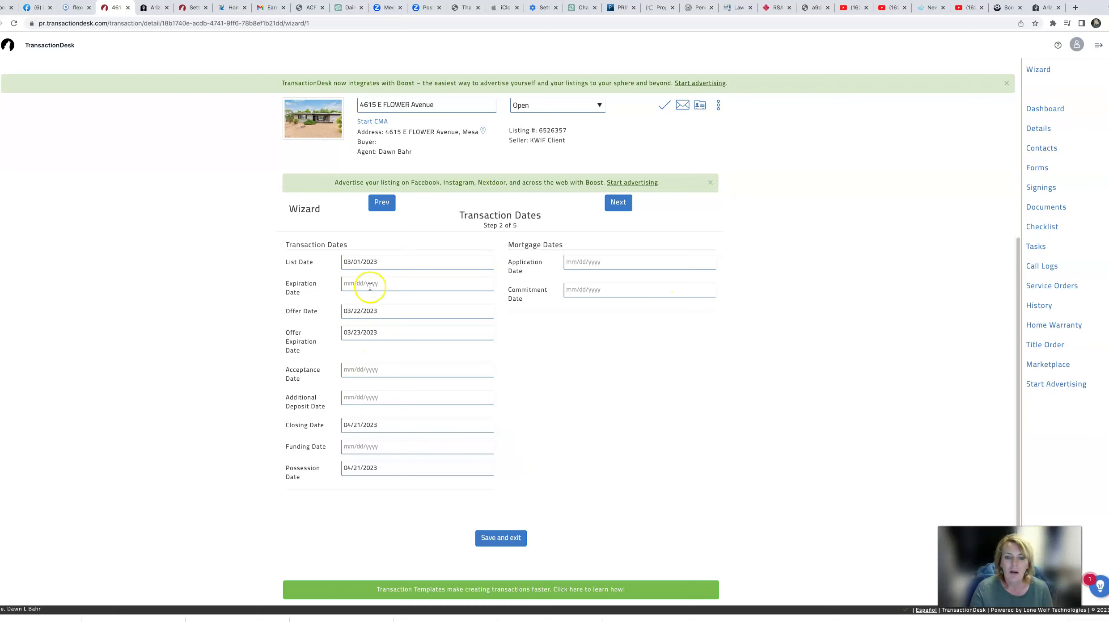
pyautogui.click(622, 205)
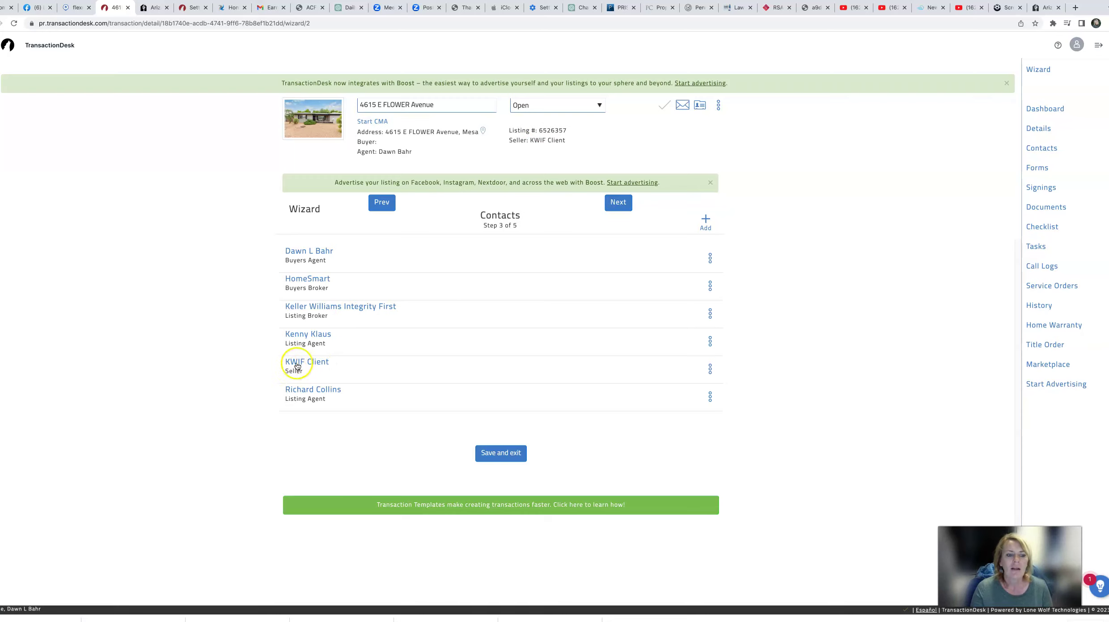
# - Switch to Flexmls, open the listing's Monsoon tax record, and copy the property owner names
pyautogui.click(327, 367)
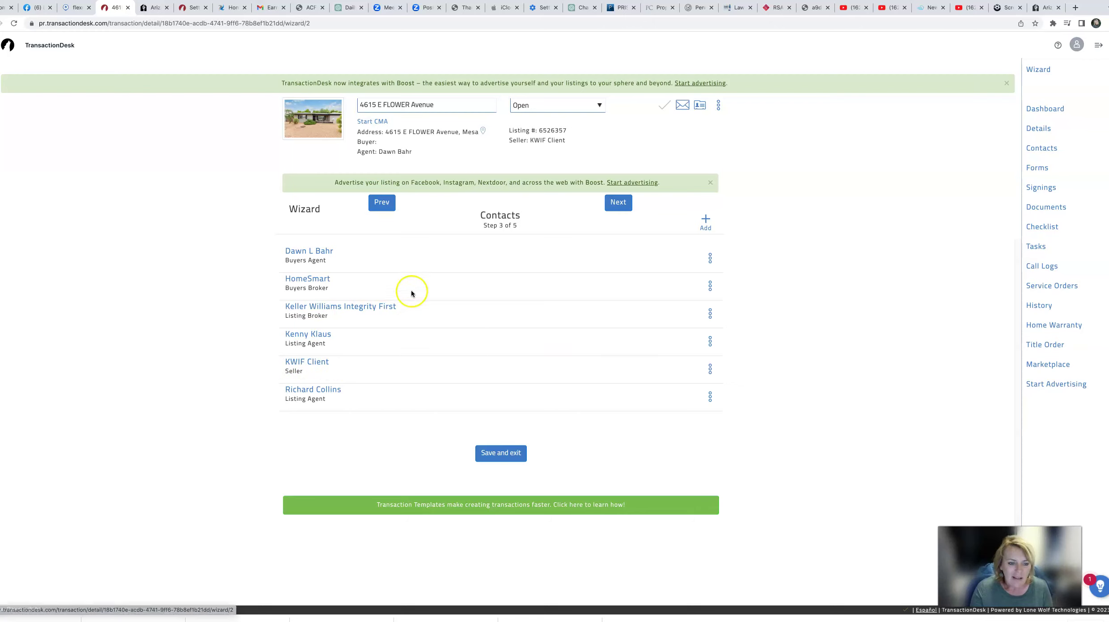
pyautogui.click(76, 8)
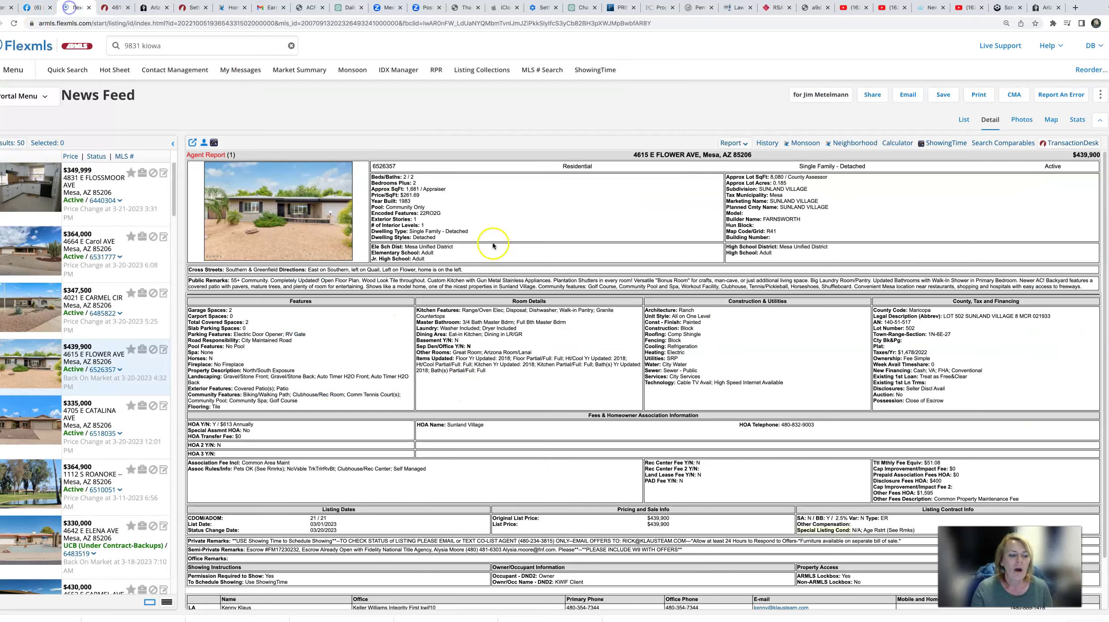
pyautogui.scroll(-2, 456, 505)
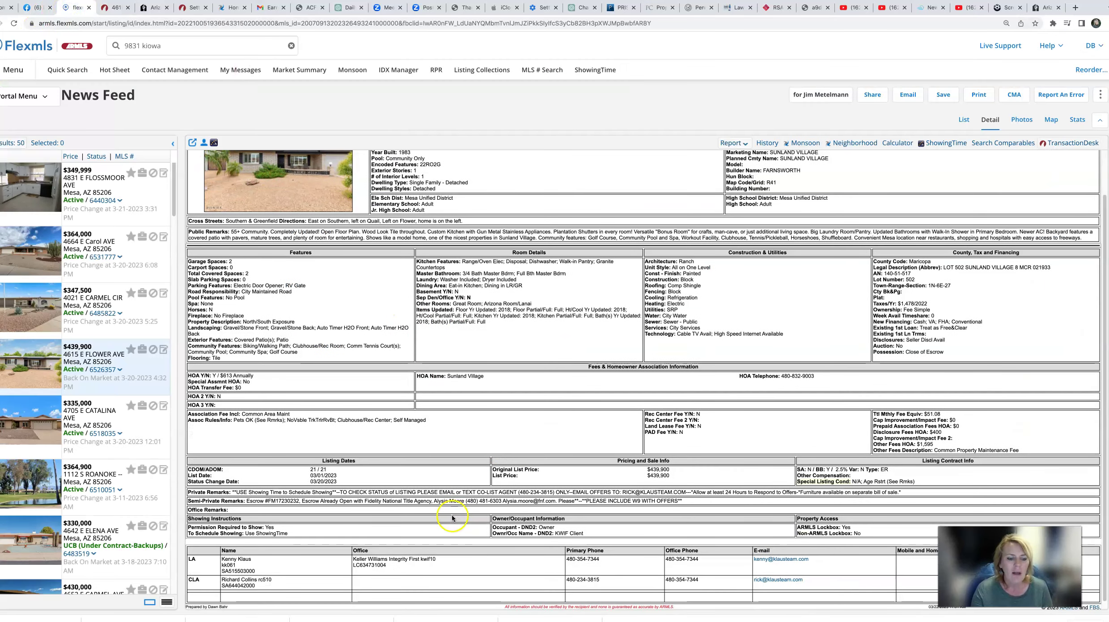
pyautogui.scroll(-1, 452, 517)
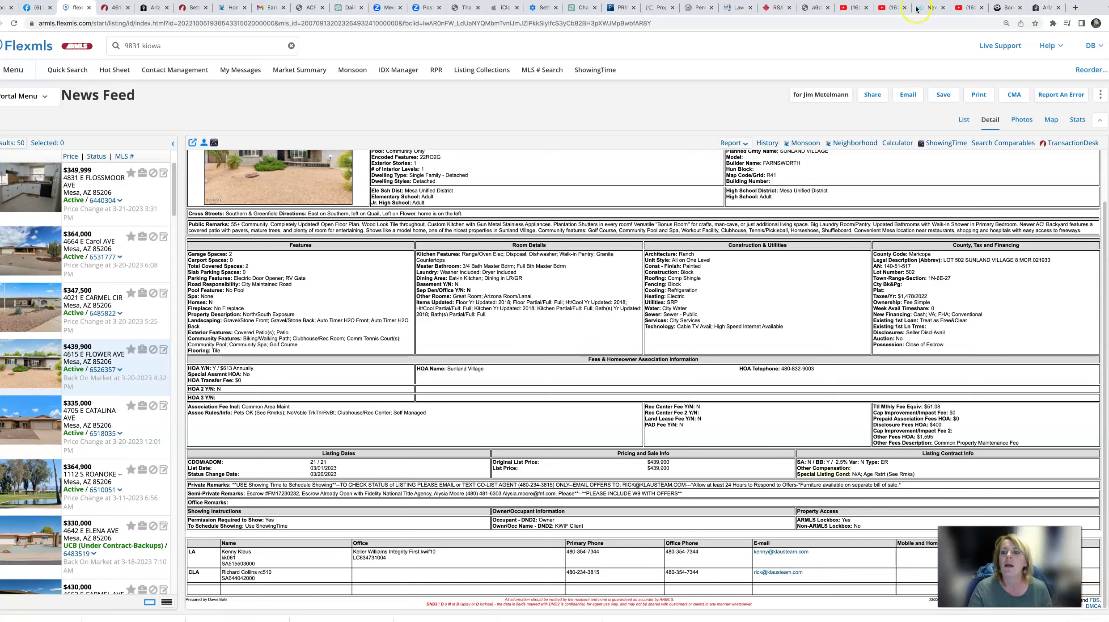
pyautogui.click(805, 143)
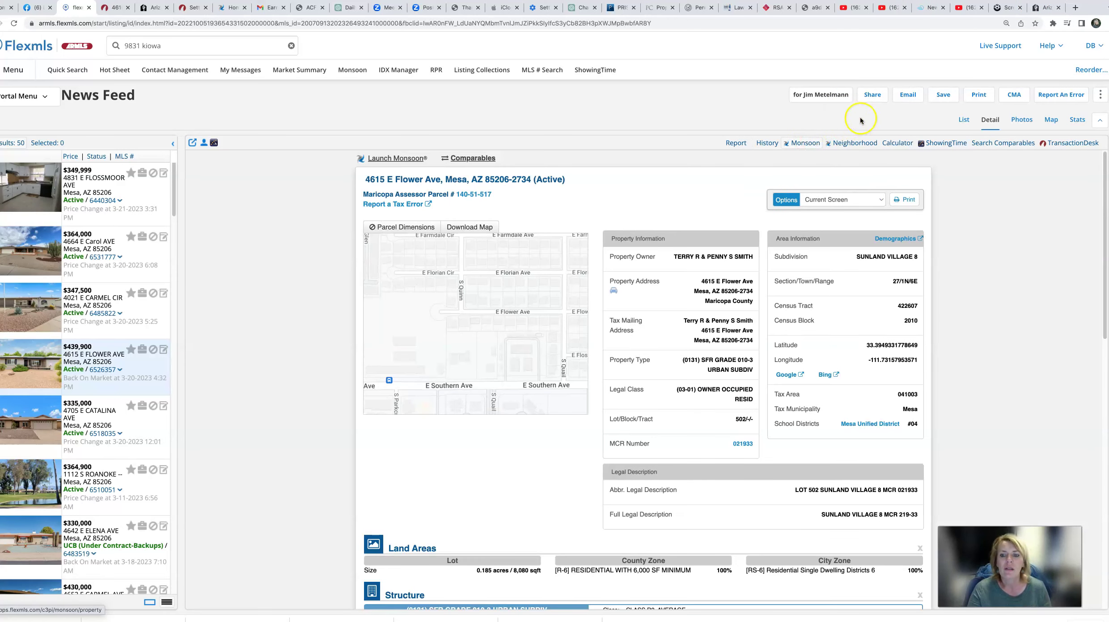
pyautogui.click(674, 257)
pyautogui.moveTo(700, 259); pyautogui.dragTo(746, 264)
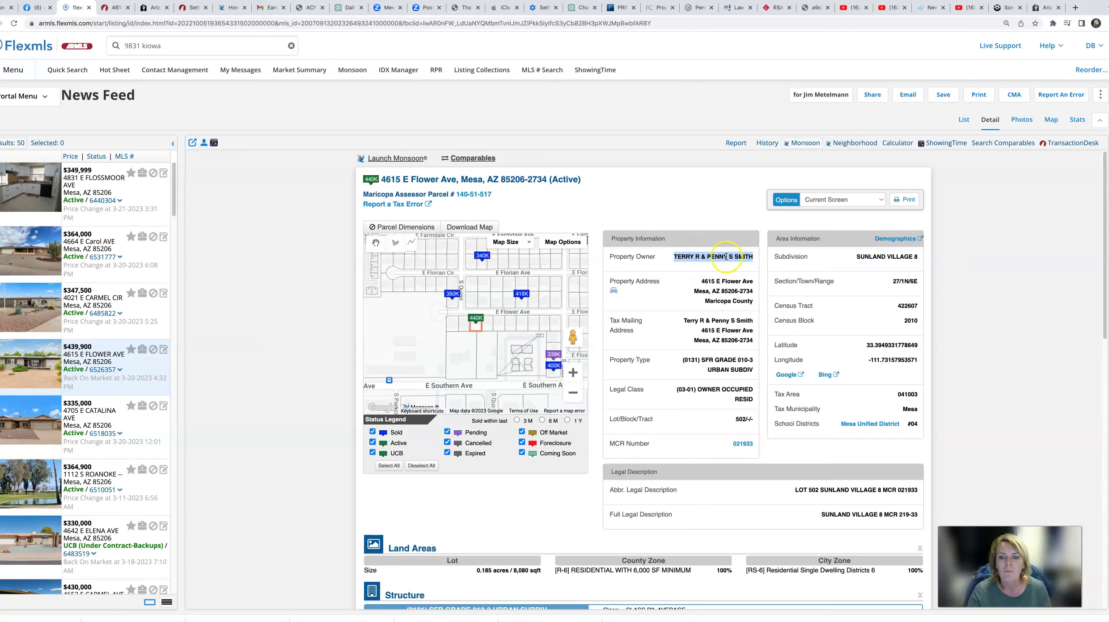
pyautogui.rightClick(728, 258)
pyautogui.click(743, 275)
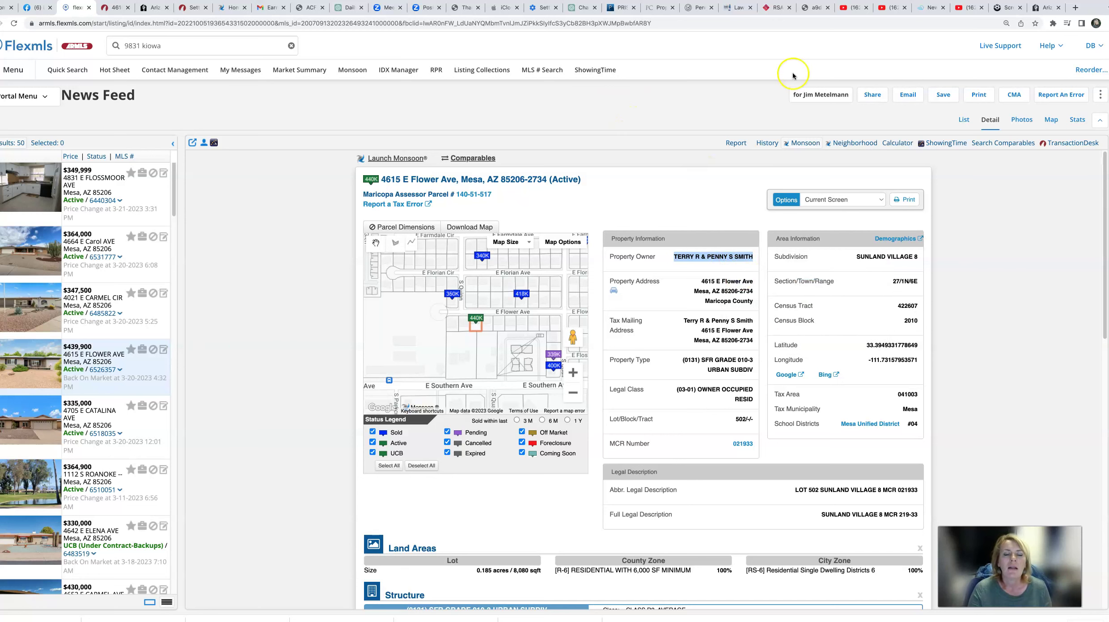
# - Return to TransactionDesk, edit the placeholder KWIF Client seller contact, and replace its first name with the first owner's first name
pyautogui.click(111, 8)
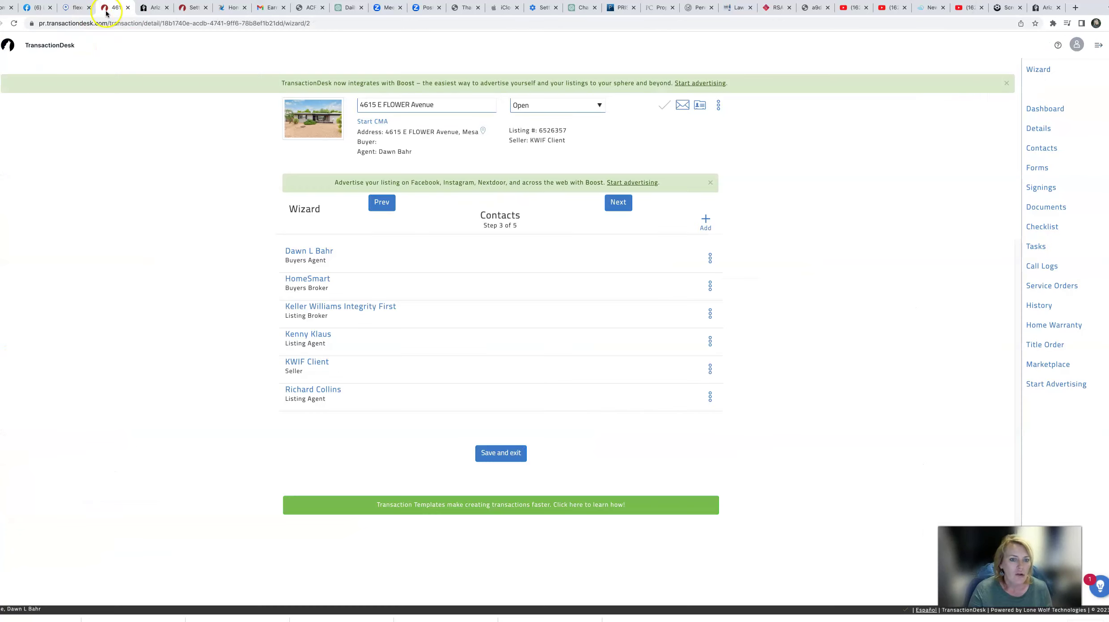
pyautogui.click(710, 369)
pyautogui.click(686, 398)
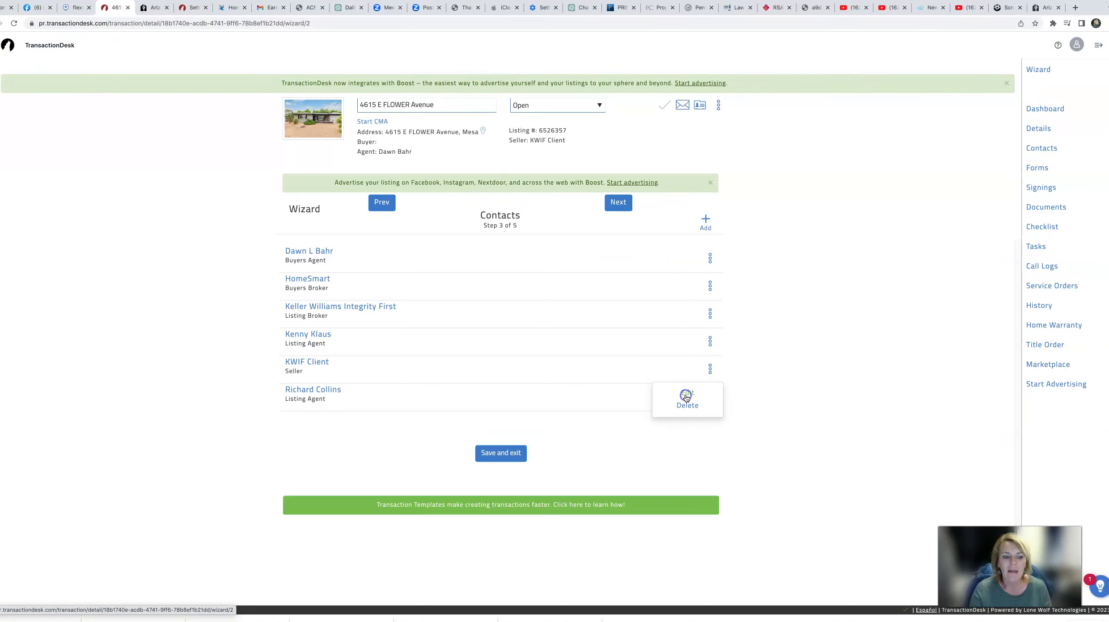
pyautogui.click(477, 149)
pyautogui.press('super+v')
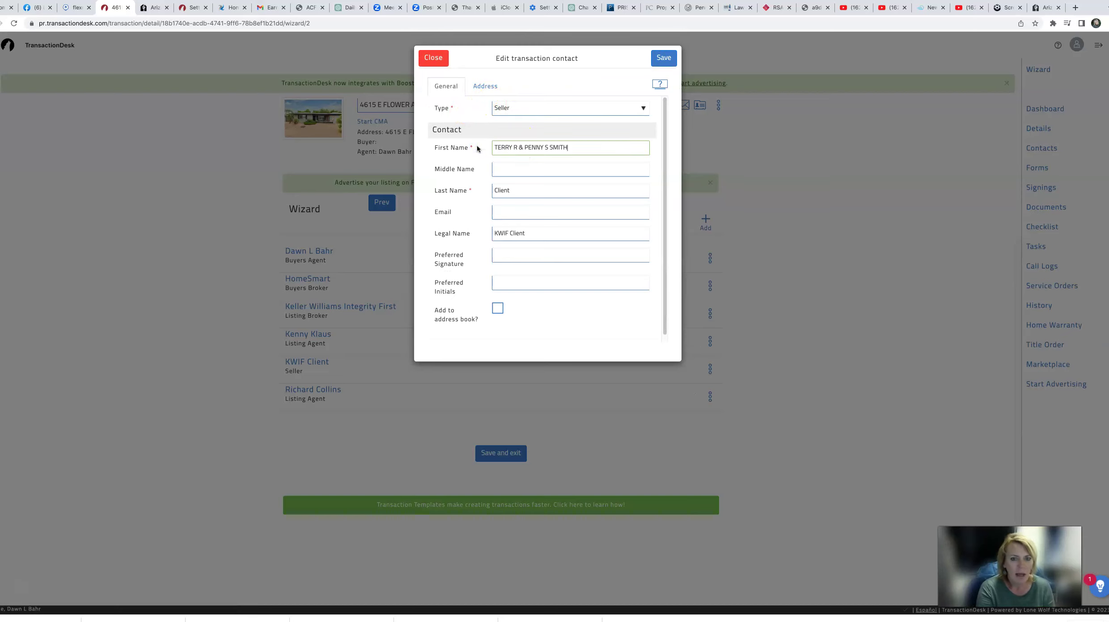
pyautogui.click(515, 148)
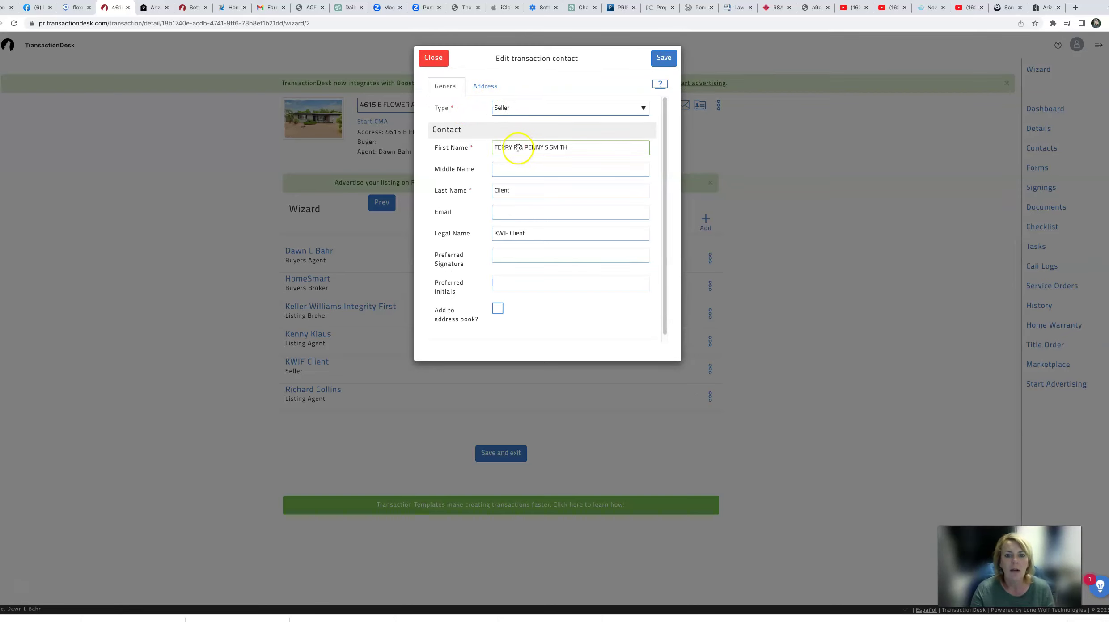
pyautogui.moveTo(513, 148); pyautogui.dragTo(562, 148)
pyautogui.press('super+x')
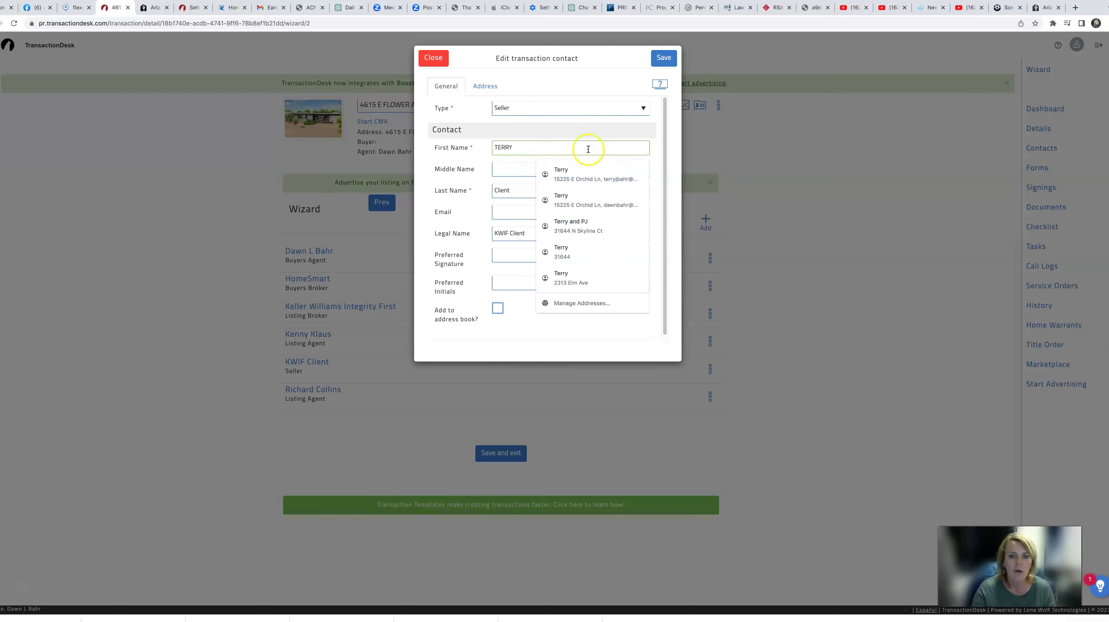
# - Enter the first owner's middle initial and last name for the seller, and clear the legal name
pyautogui.click(520, 167)
pyautogui.write('R')
pyautogui.press('Tab')
pyautogui.press('BackSpace')
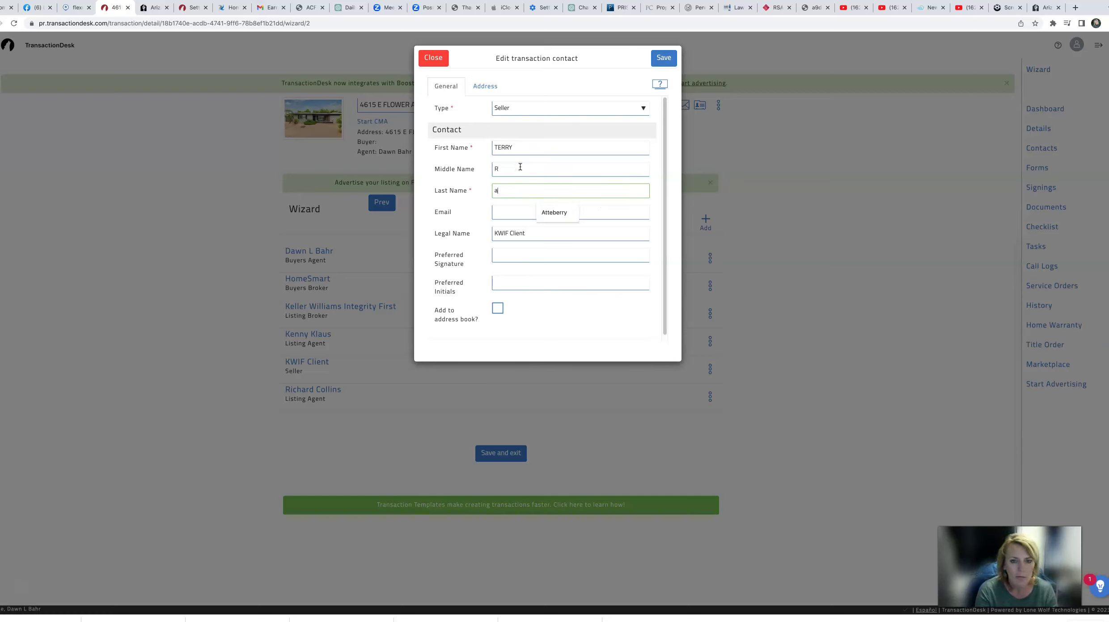
pyautogui.write('sMIT')
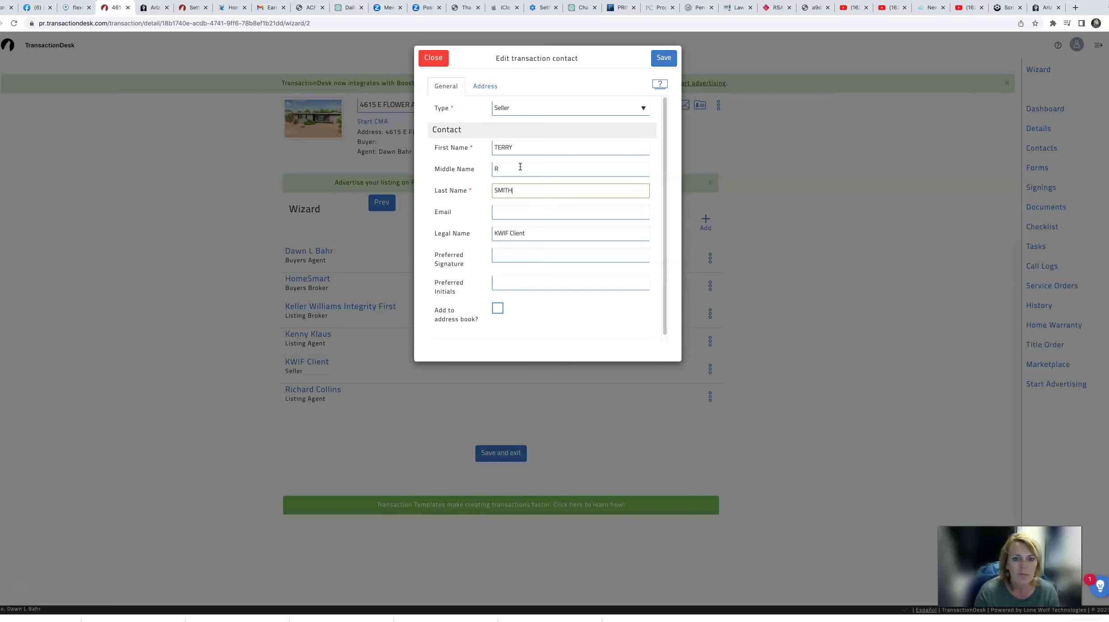
pyautogui.moveTo(530, 233); pyautogui.dragTo(490, 233)
pyautogui.press('BackSpace')
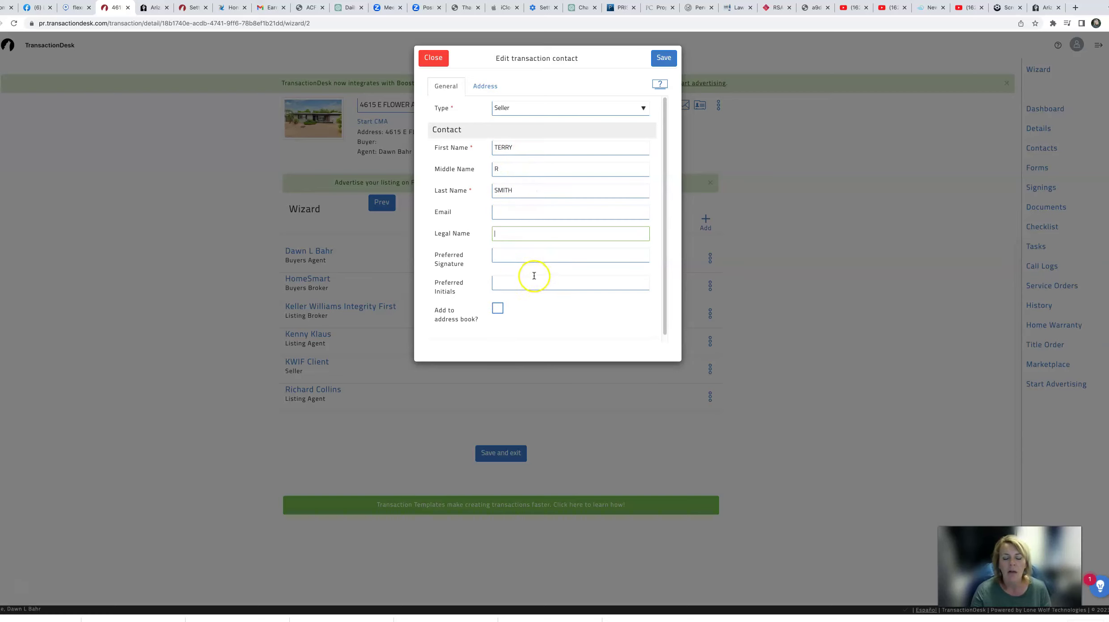
# - Make the seller's address the same as the property address, save the contact, and decline the browser's offer to store the address
pyautogui.click(486, 86)
pyautogui.click(529, 107)
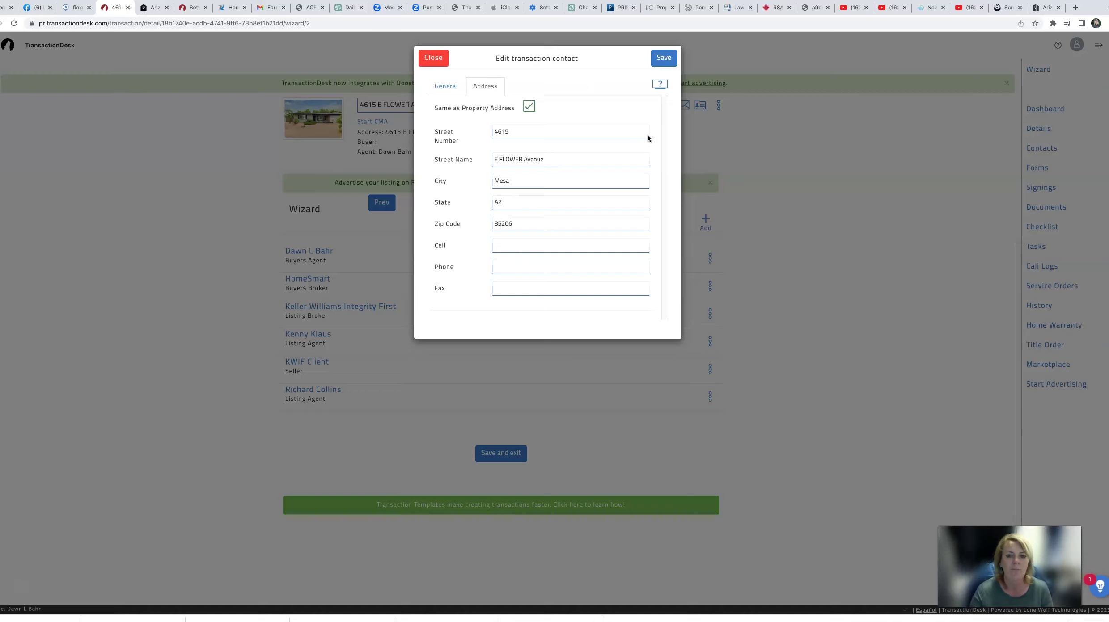
pyautogui.click(658, 65)
pyautogui.click(663, 66)
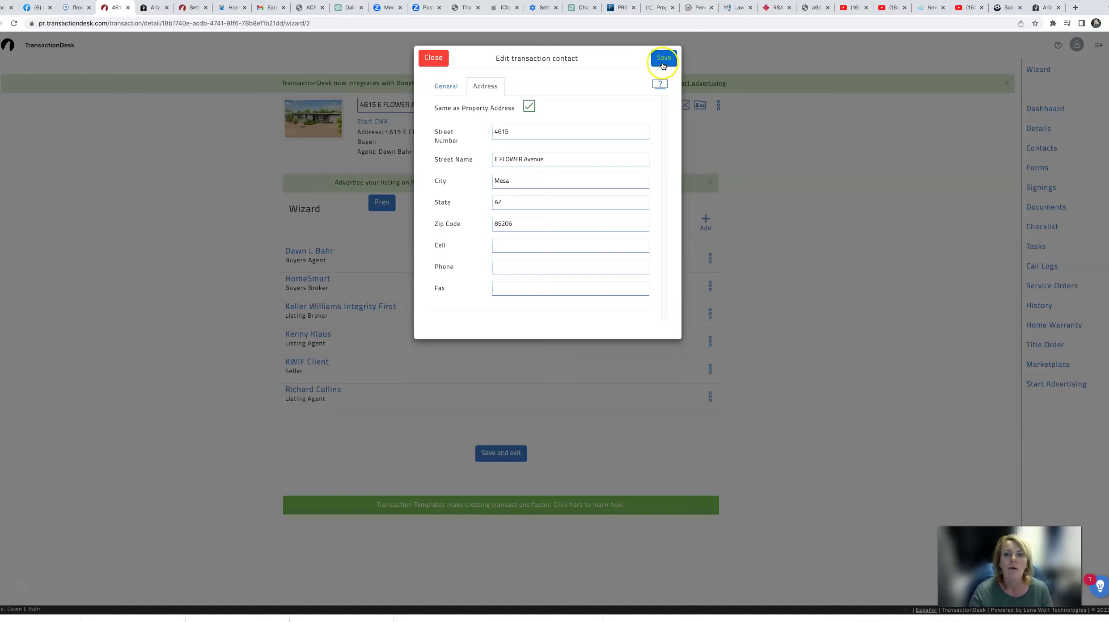
pyautogui.click(663, 65)
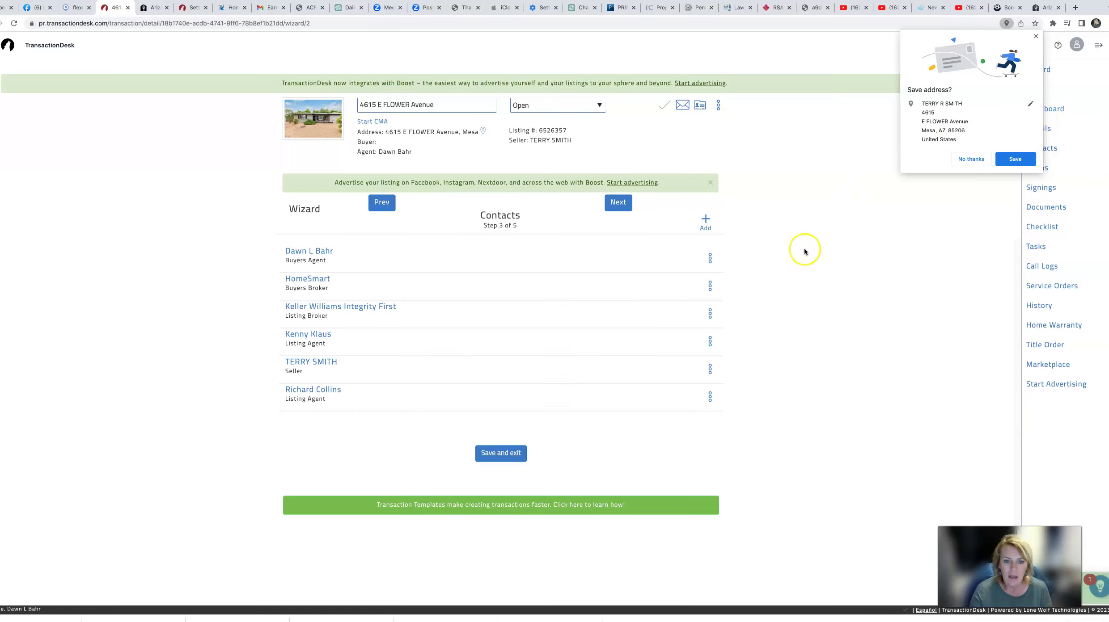
pyautogui.click(971, 159)
# - Create a new transaction contact of type Seller and enter the second owner's first name
pyautogui.click(705, 221)
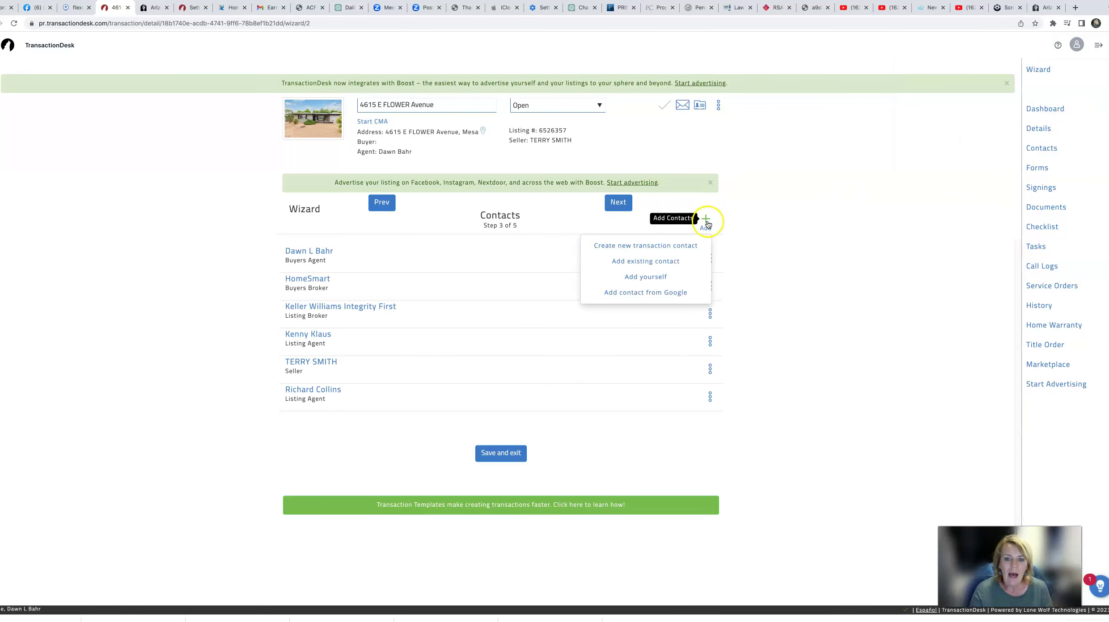
pyautogui.click(642, 249)
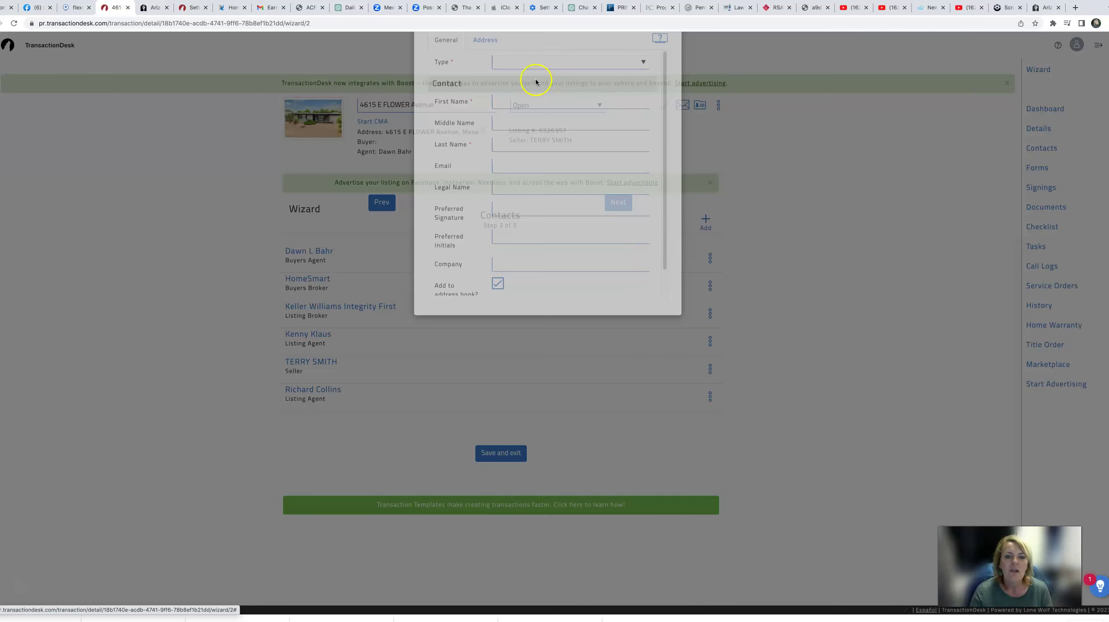
pyautogui.click(522, 108)
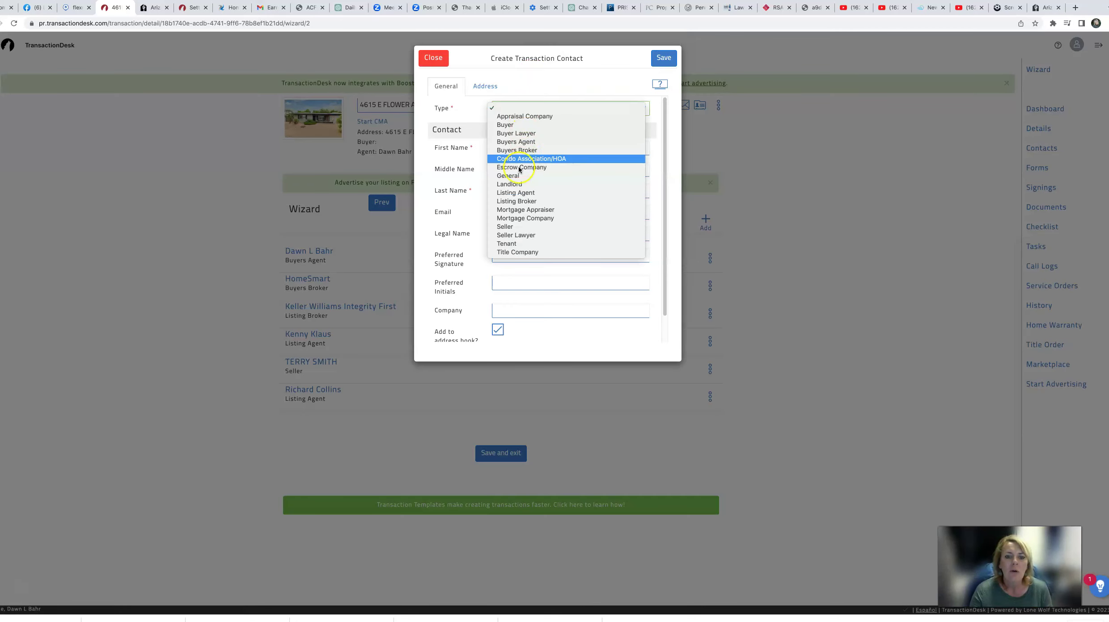
pyautogui.click(506, 226)
pyautogui.click(523, 141)
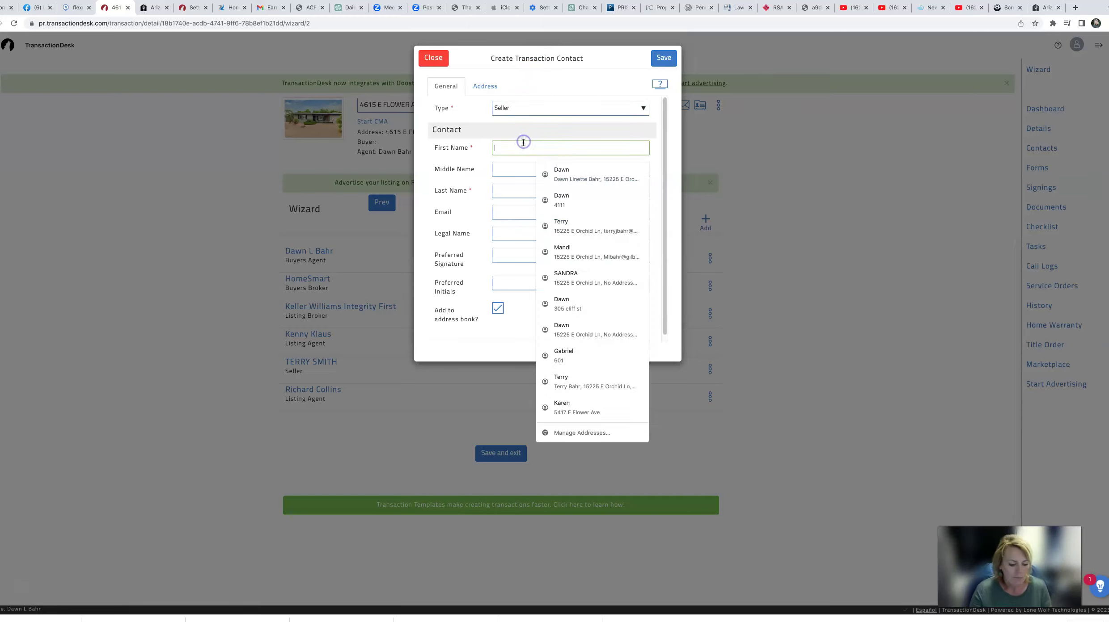
pyautogui.press('super+v')
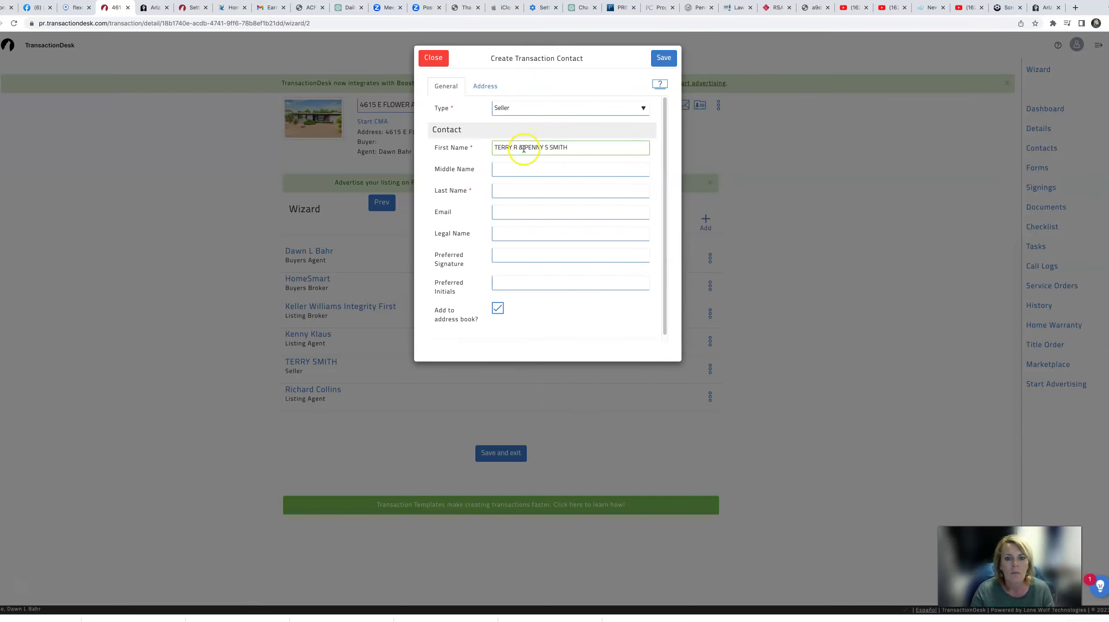
pyautogui.moveTo(523, 149); pyautogui.dragTo(491, 147)
pyautogui.press('BackSpace')
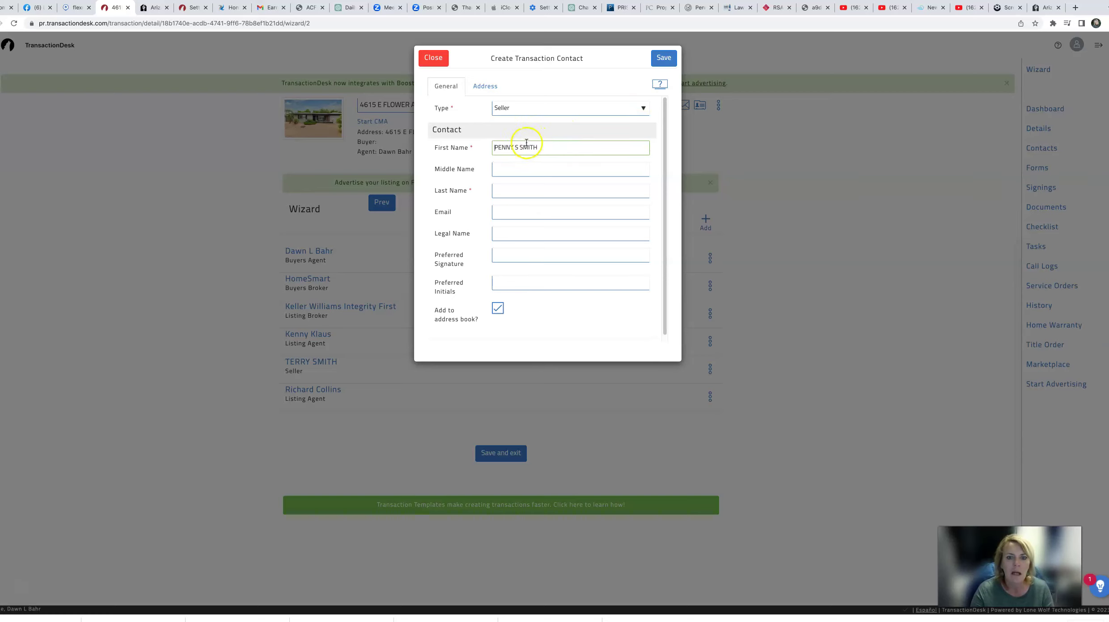
pyautogui.moveTo(573, 148); pyautogui.dragTo(572, 147)
pyautogui.press('BackSpace')
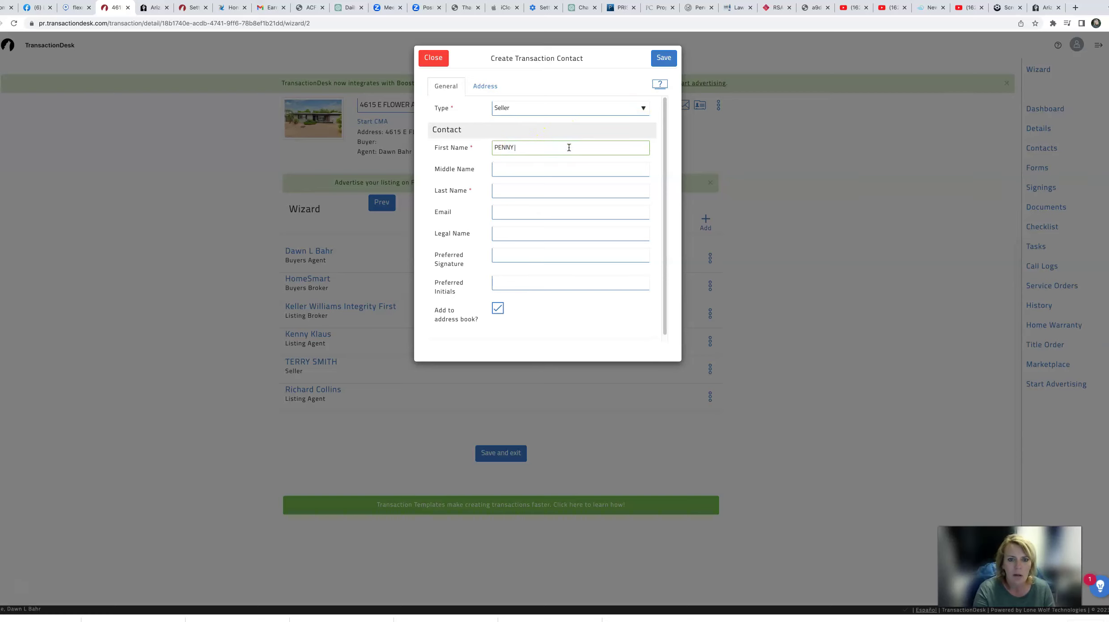
# - Enter the second owner's middle initial and last name in the new seller contact
pyautogui.press('Tab')
pyautogui.write('S')
pyautogui.press('Tab')
pyautogui.write('S')
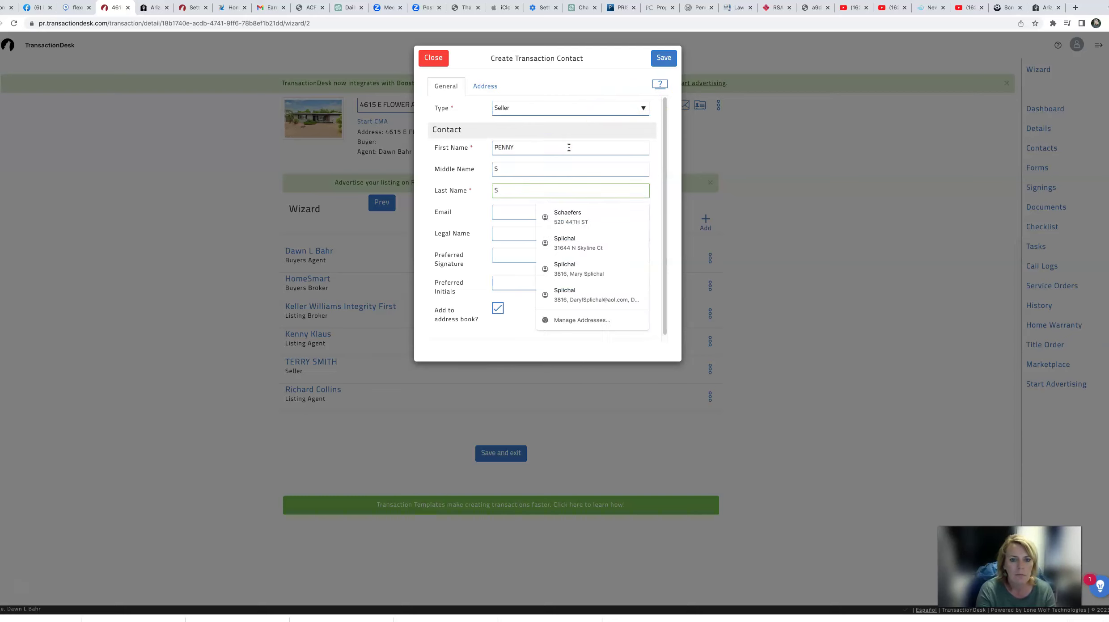
pyautogui.write('MITH')
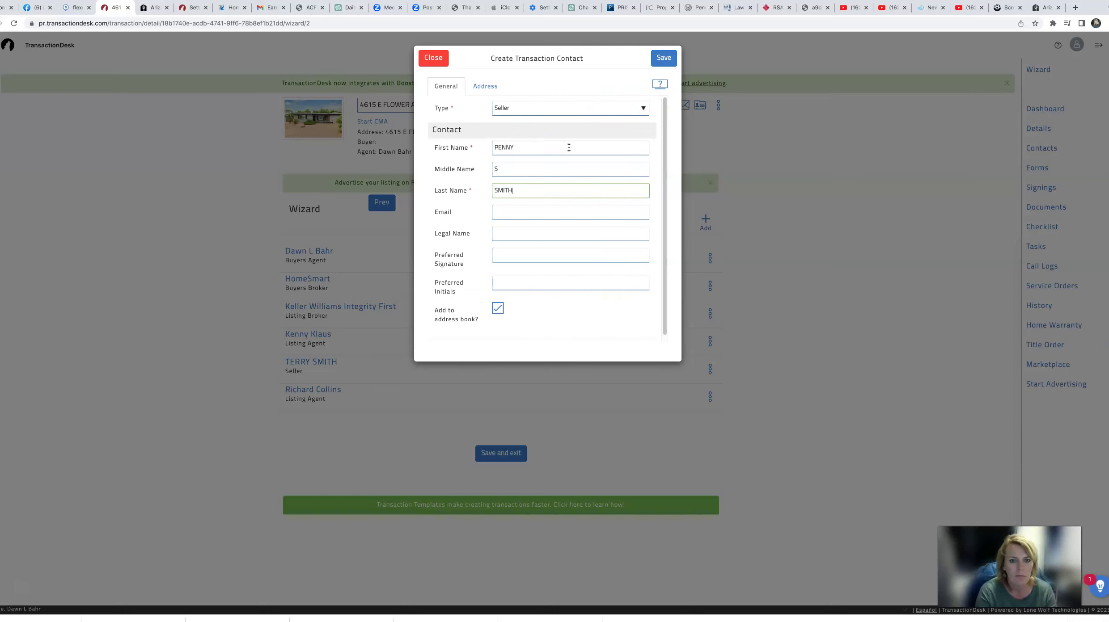
# - Make the second seller's address the same as the property address and save the contact
pyautogui.click(485, 84)
pyautogui.click(529, 106)
pyautogui.click(663, 58)
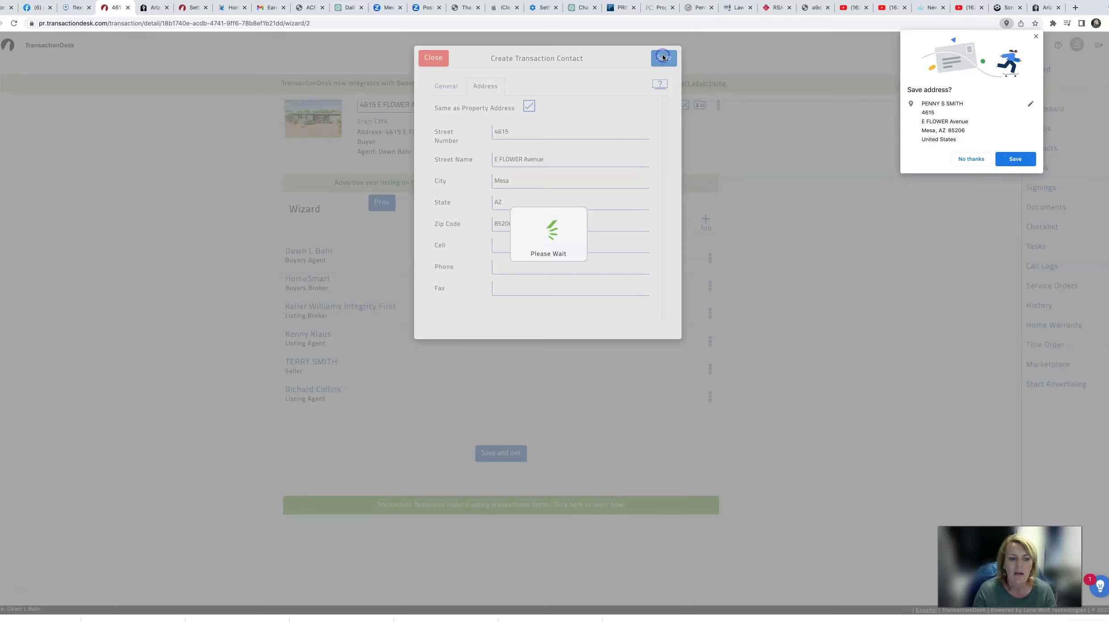
# - Look up the client among the existing contacts and add that contact to the transaction
pyautogui.click(707, 217)
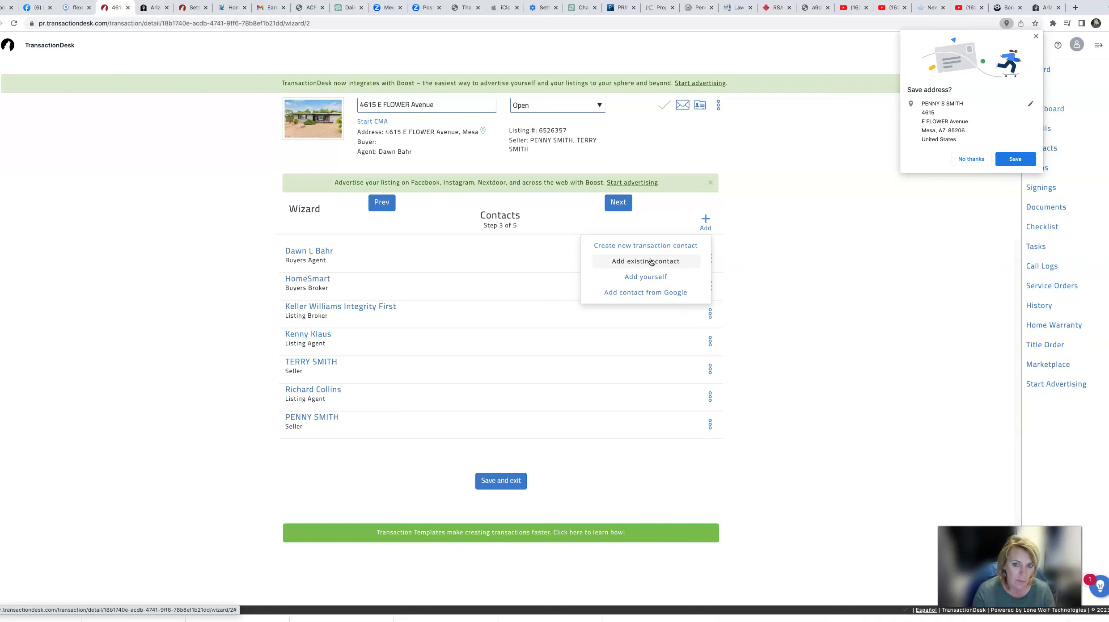
pyautogui.click(641, 248)
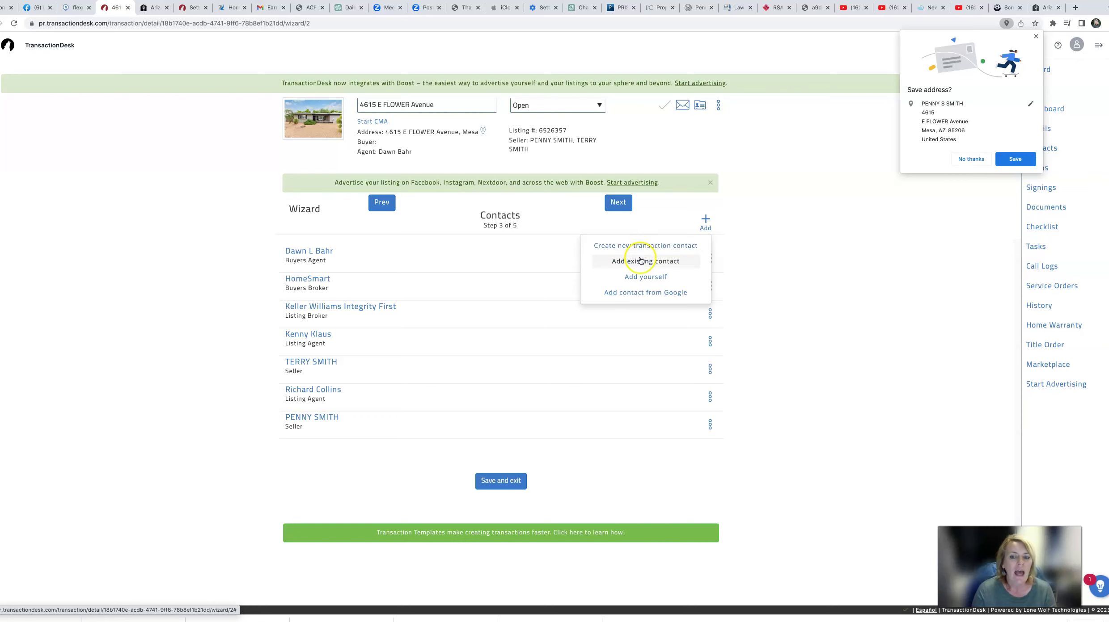
pyautogui.click(640, 262)
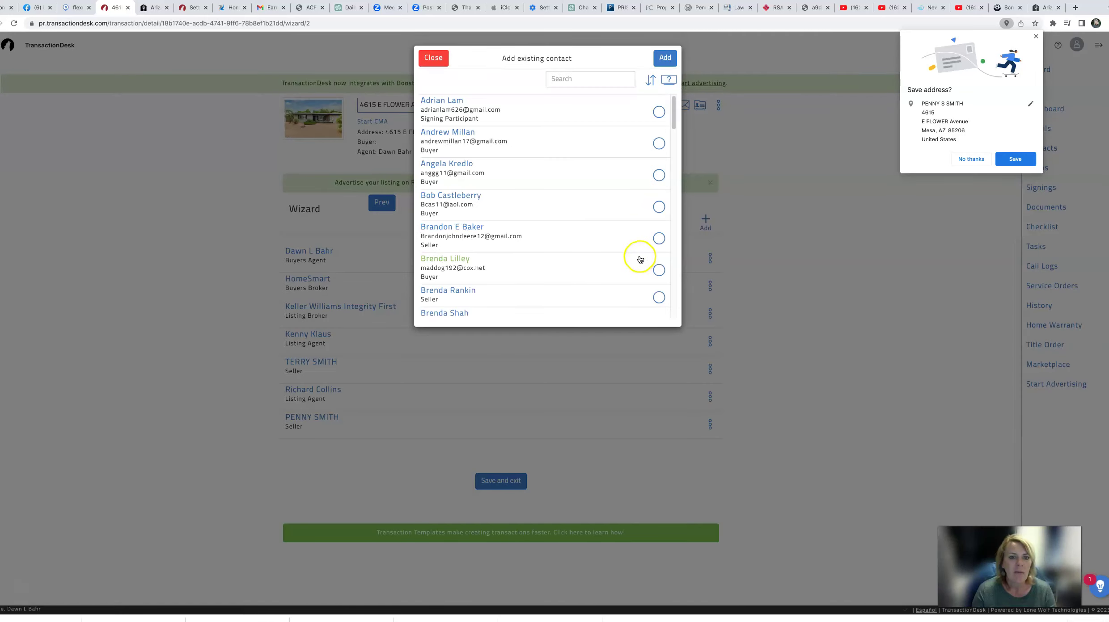
pyautogui.scroll(-4, 505, 277)
pyautogui.scroll(-5, 553, 225)
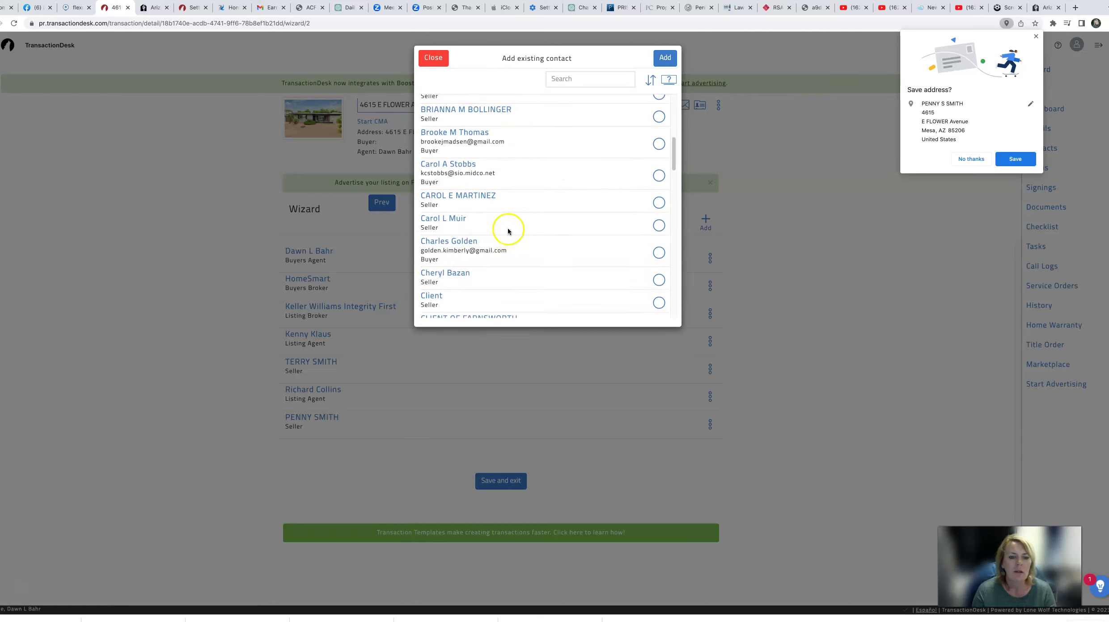
pyautogui.click(570, 79)
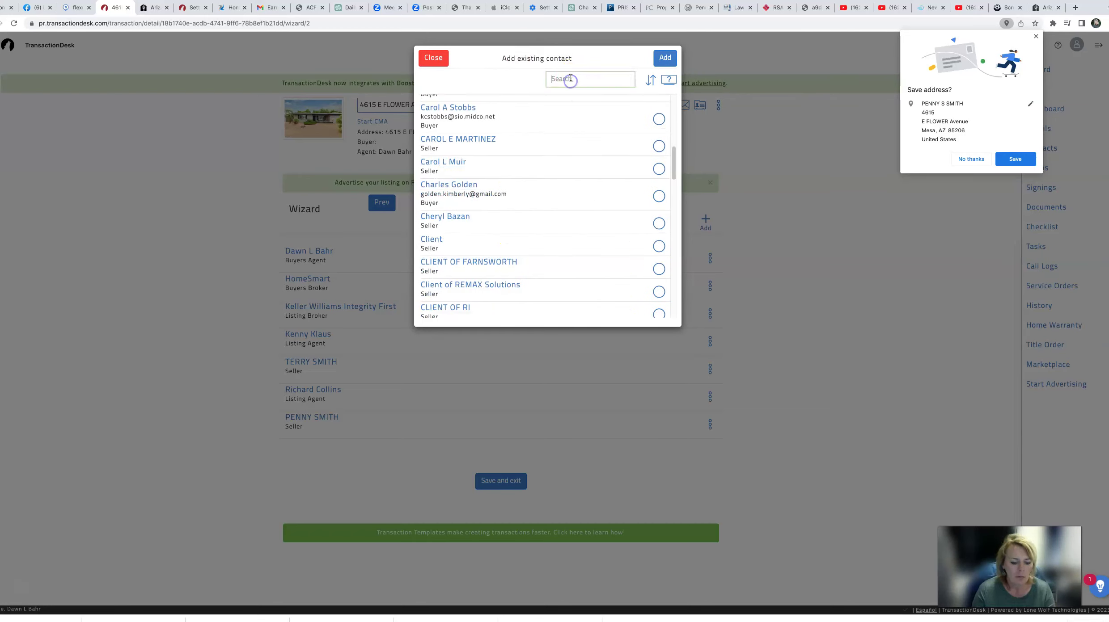
pyautogui.click(595, 75)
pyautogui.click(658, 101)
pyautogui.click(665, 59)
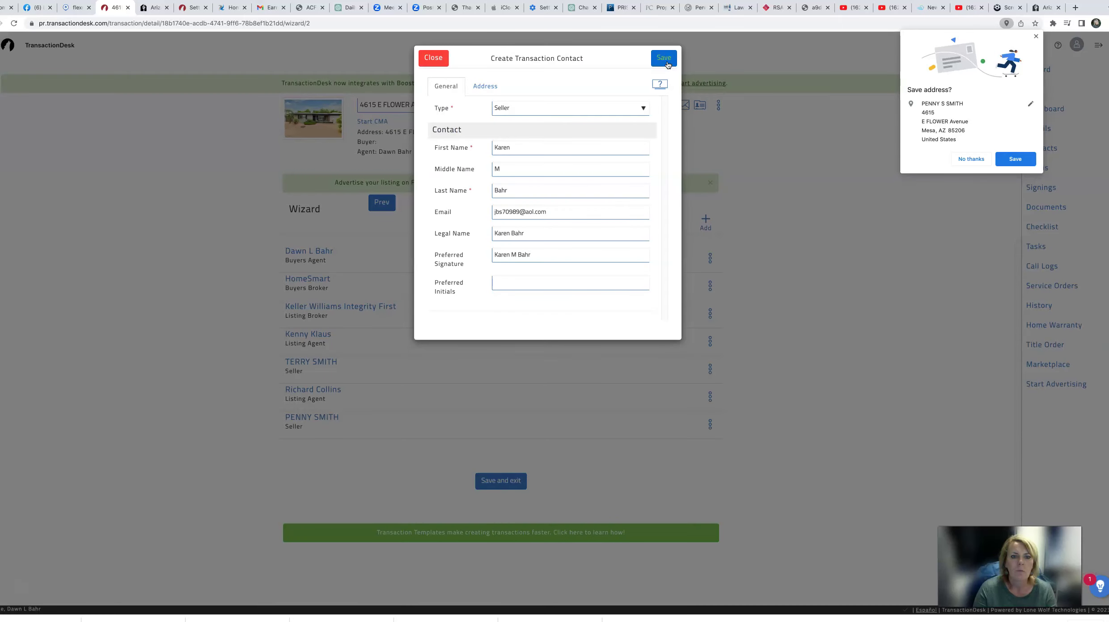
# - Check the added client's address and general details, then save the transaction contact
pyautogui.click(487, 86)
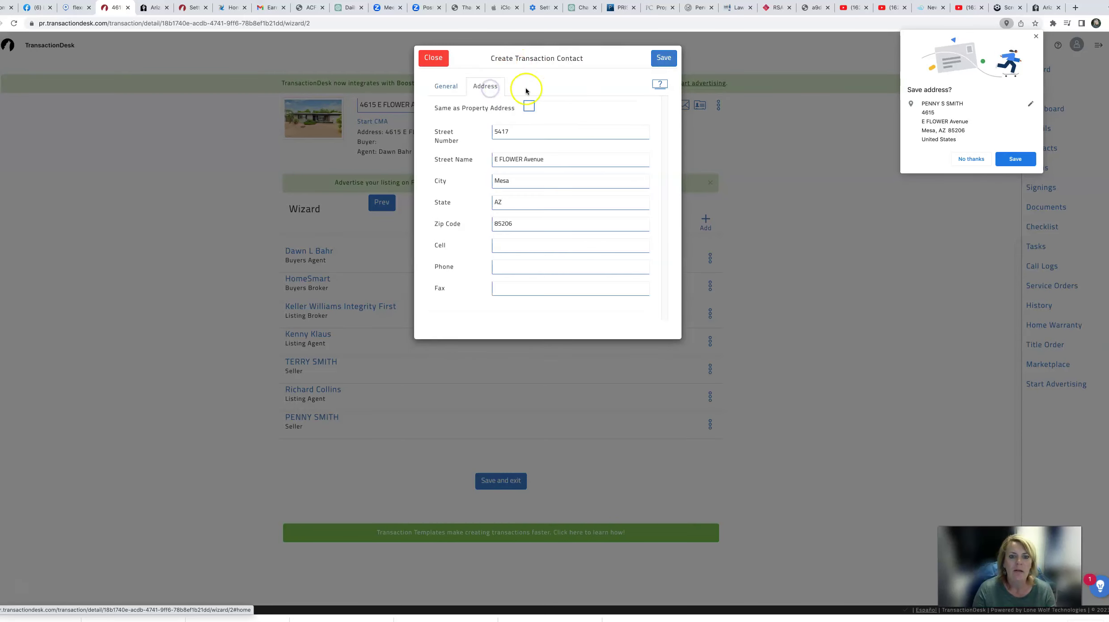
pyautogui.click(446, 86)
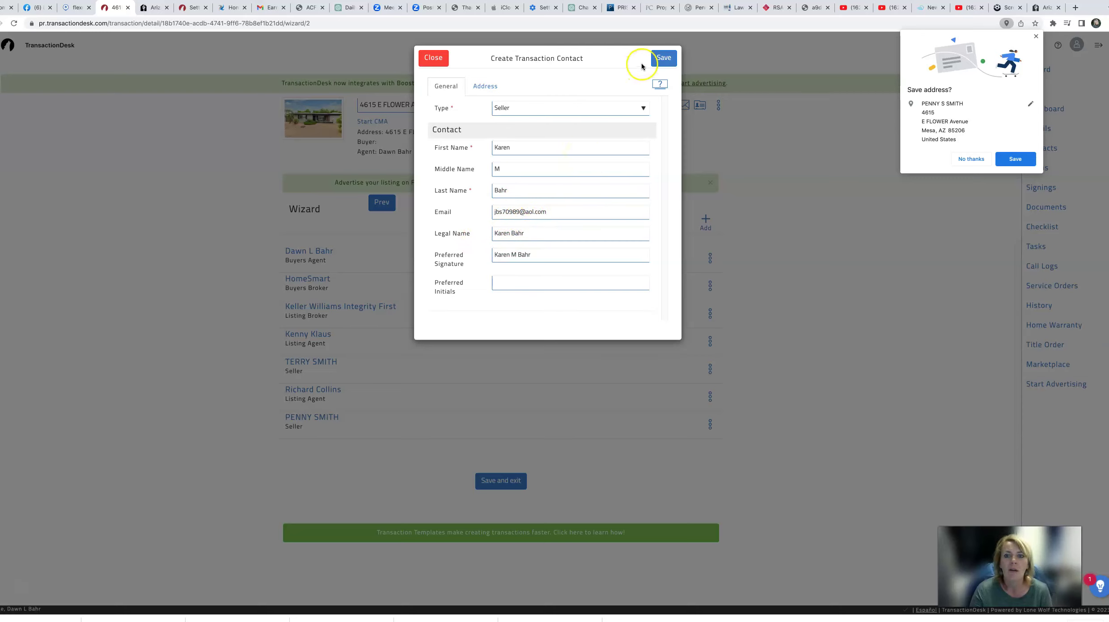
pyautogui.click(654, 58)
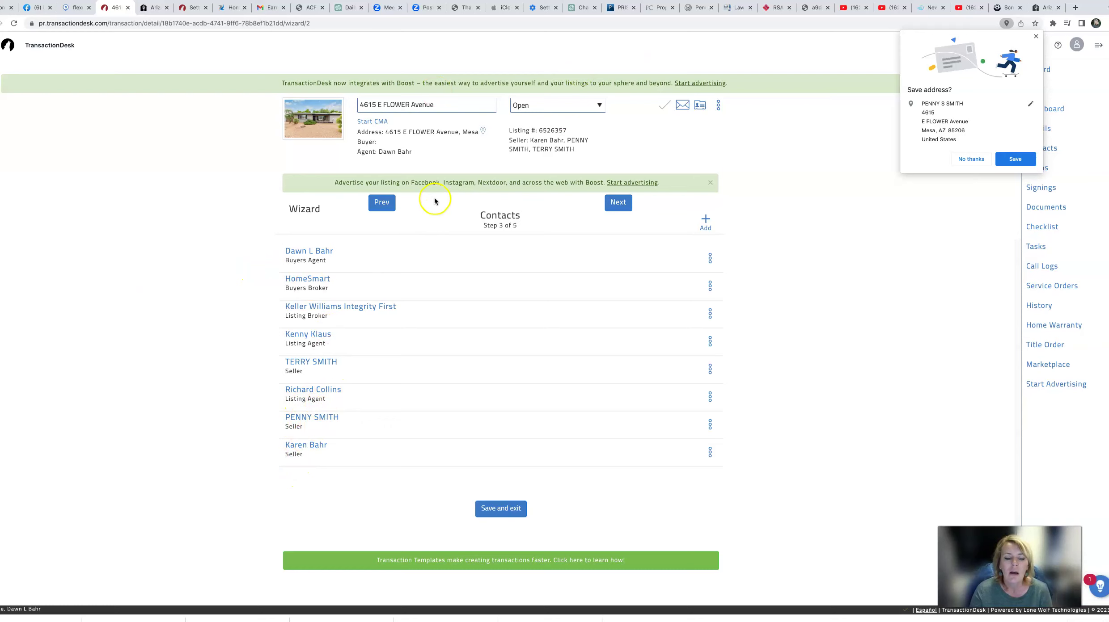
# - Edit the newly added client contact, change its type to Buyer, and save it
pyautogui.click(709, 453)
pyautogui.click(689, 476)
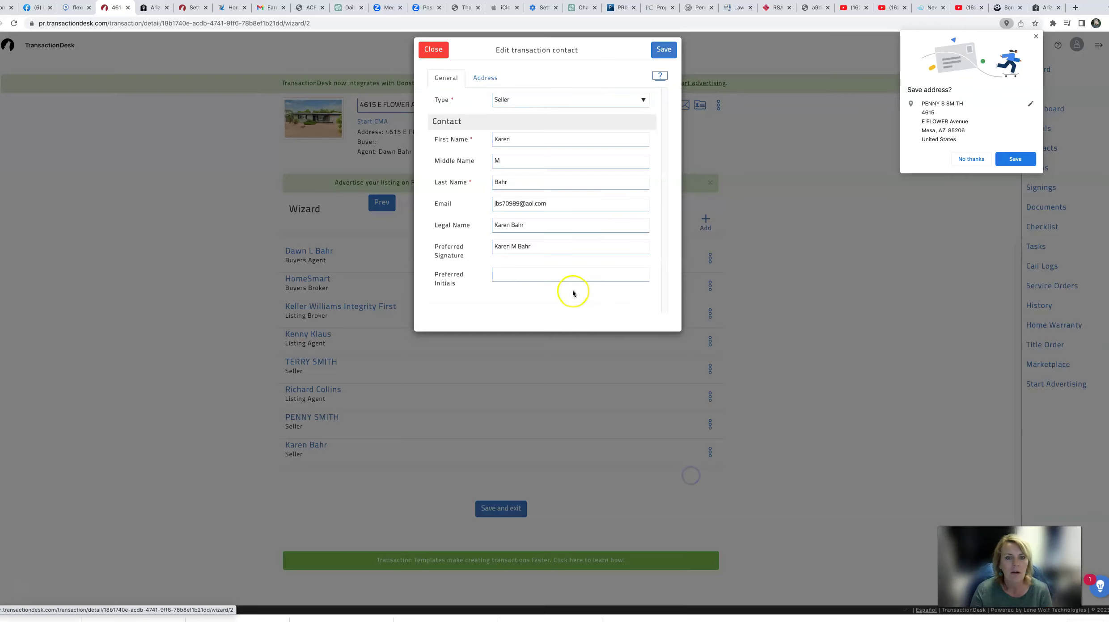
pyautogui.click(548, 106)
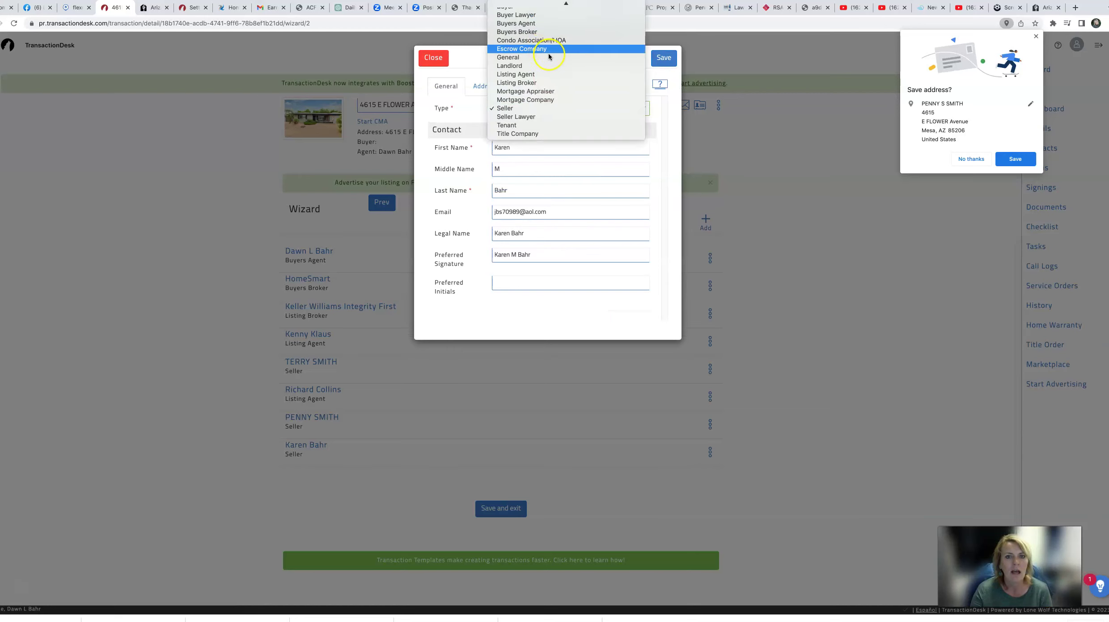
pyautogui.click(521, 14)
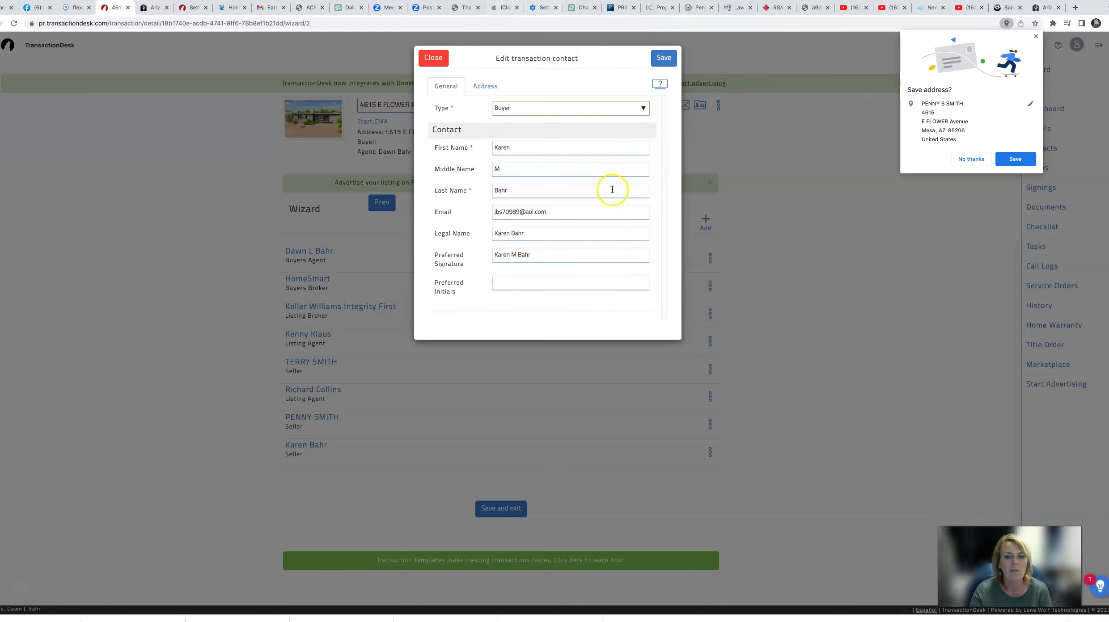
pyautogui.click(663, 57)
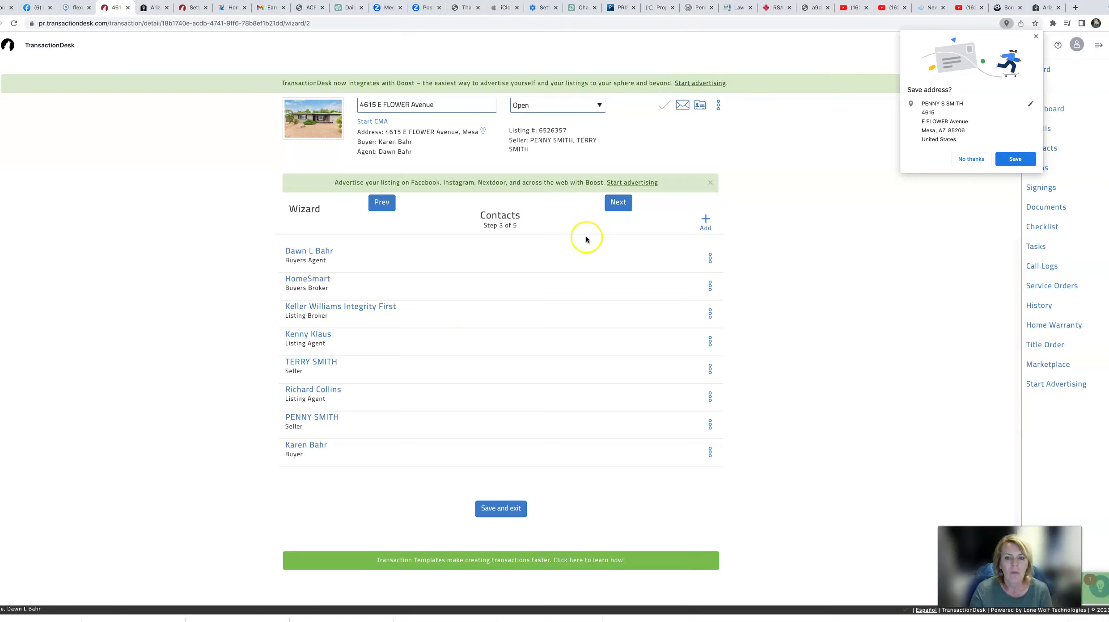
# - Advance the wizard through Forms and Documents to finish it, declining the browser's offer to store the address
pyautogui.click(618, 204)
pyautogui.click(975, 158)
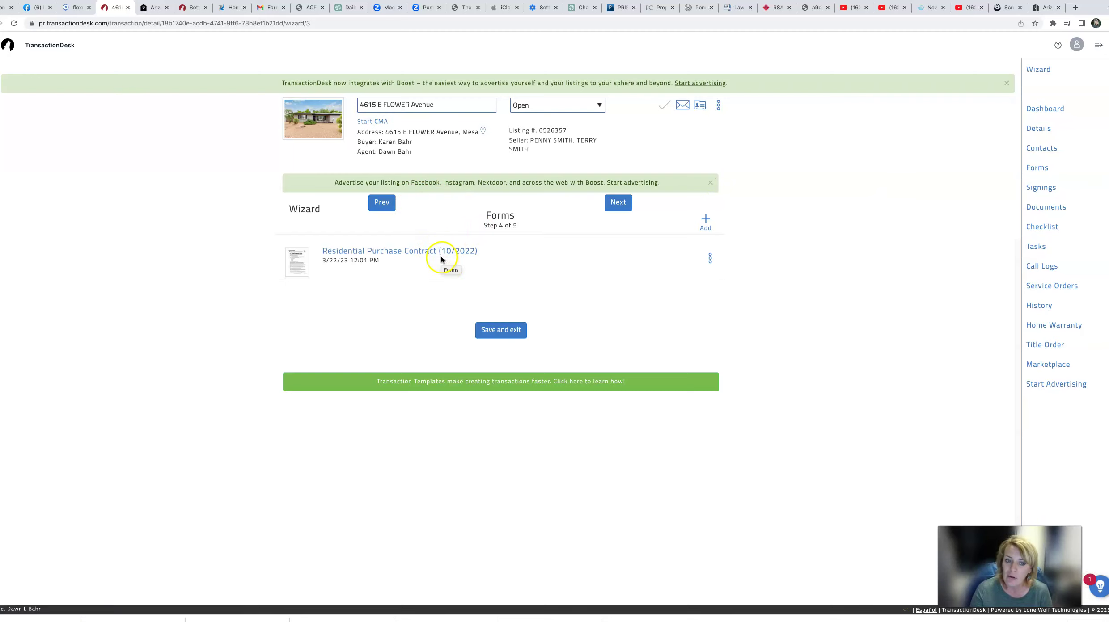
pyautogui.click(618, 207)
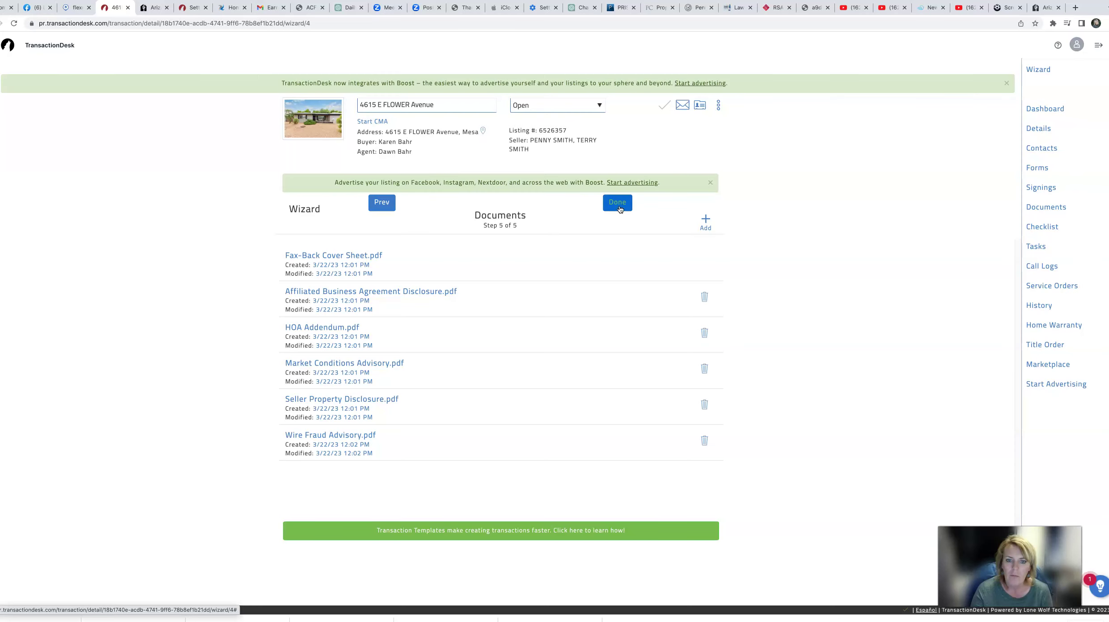
pyautogui.click(619, 204)
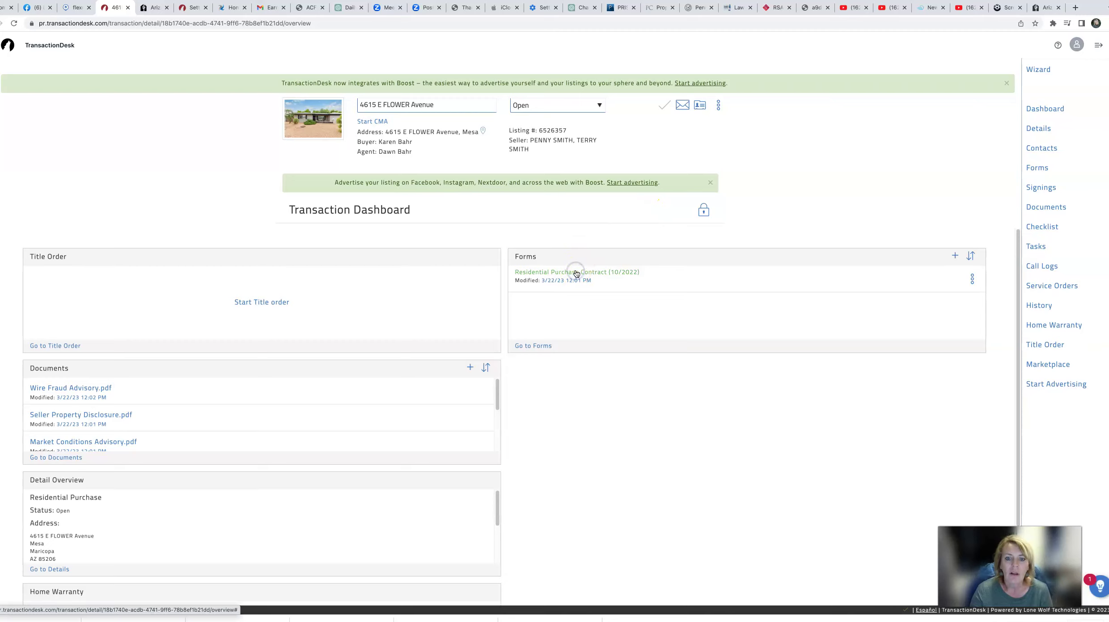
# - Open the Residential Purchase Contract (10/2022) form and check the prefilled parties, property, price and close of escrow on page 1
pyautogui.click(577, 274)
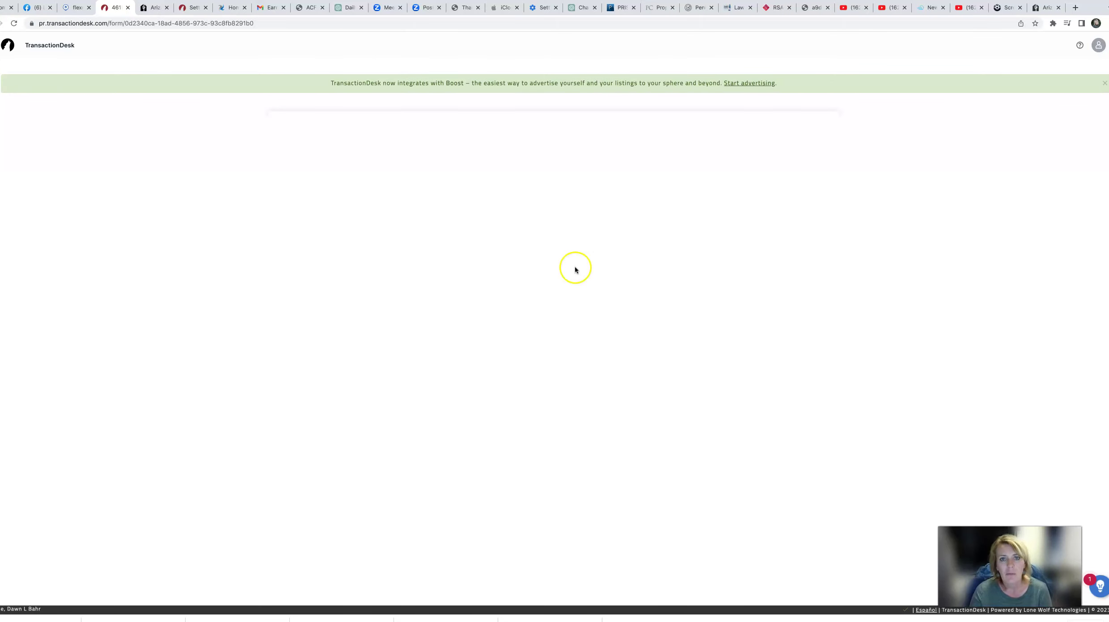
pyautogui.scroll(-15, 478, 456)
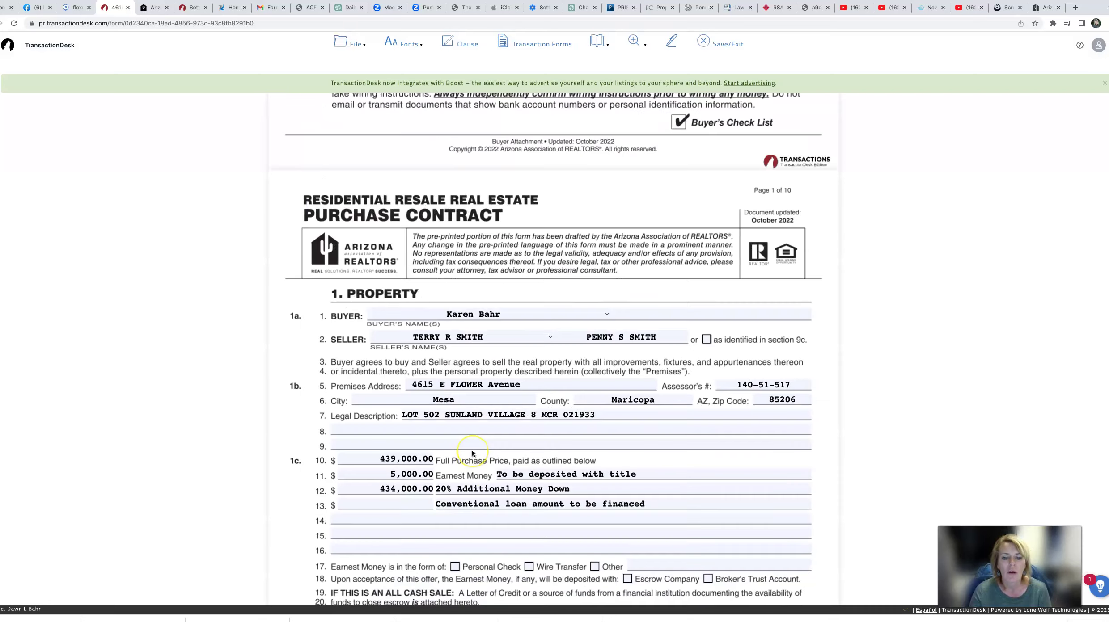
pyautogui.scroll(-3, 470, 453)
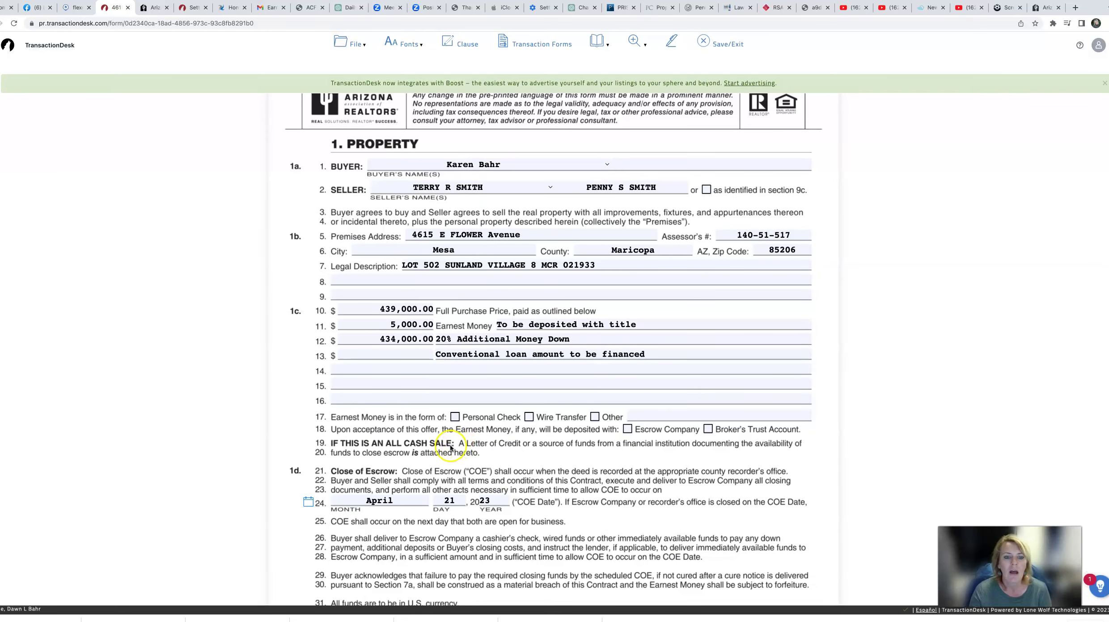
pyautogui.scroll(-3, 468, 454)
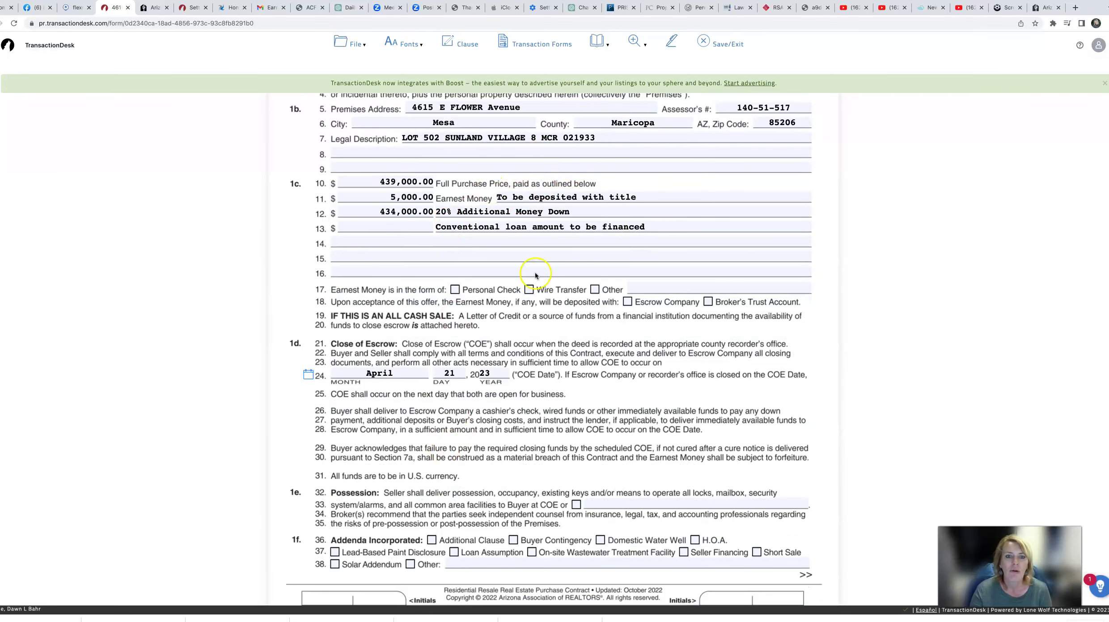
pyautogui.scroll(5, 514, 178)
pyautogui.scroll(2, 475, 243)
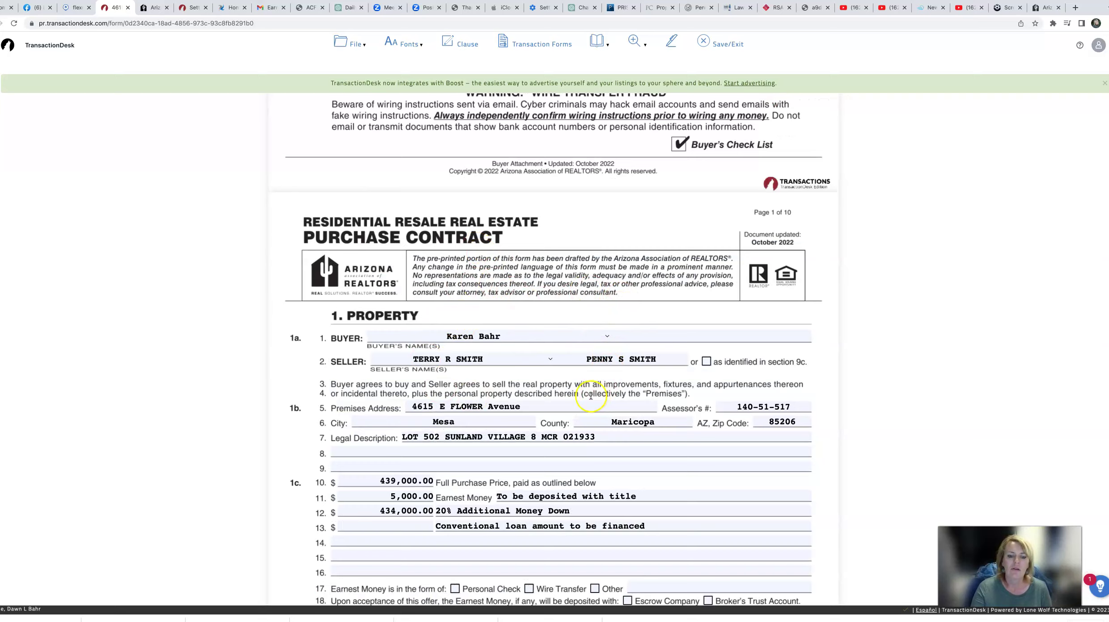
# - Replace the line 12 payment description with "Additional Cash at Close of Escrow" and clear the conventional loan text on line 13
pyautogui.scroll(-5, 536, 391)
pyautogui.moveTo(574, 279); pyautogui.dragTo(426, 274)
pyautogui.press('BackSpace')
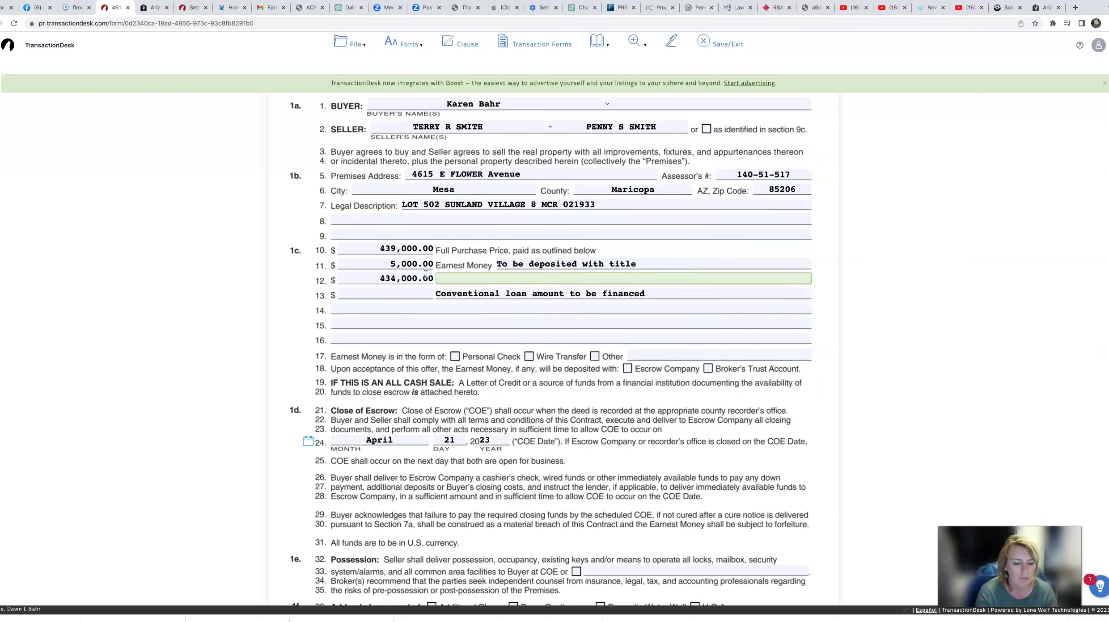
pyautogui.write('Ad')
pyautogui.press('Down')
pyautogui.press('Return')
pyautogui.press('Tab')
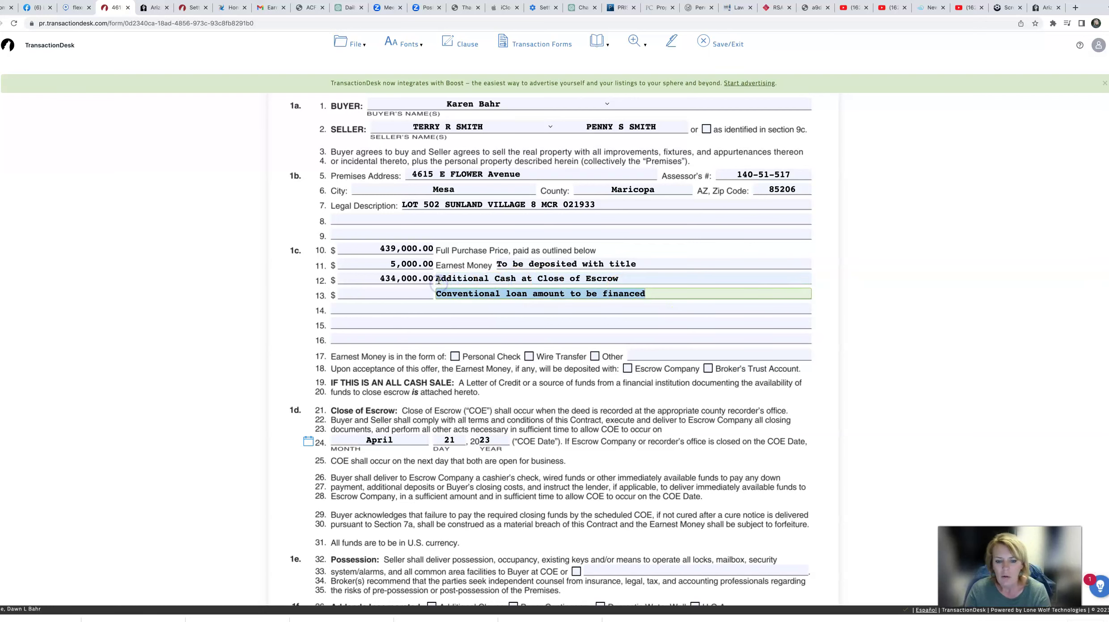
pyautogui.press('BackSpace')
pyautogui.click(880, 262)
# - Review the remaining contract pages through the buyer's signature details and the Seller Acceptance section
pyautogui.scroll(-20, 560, 326)
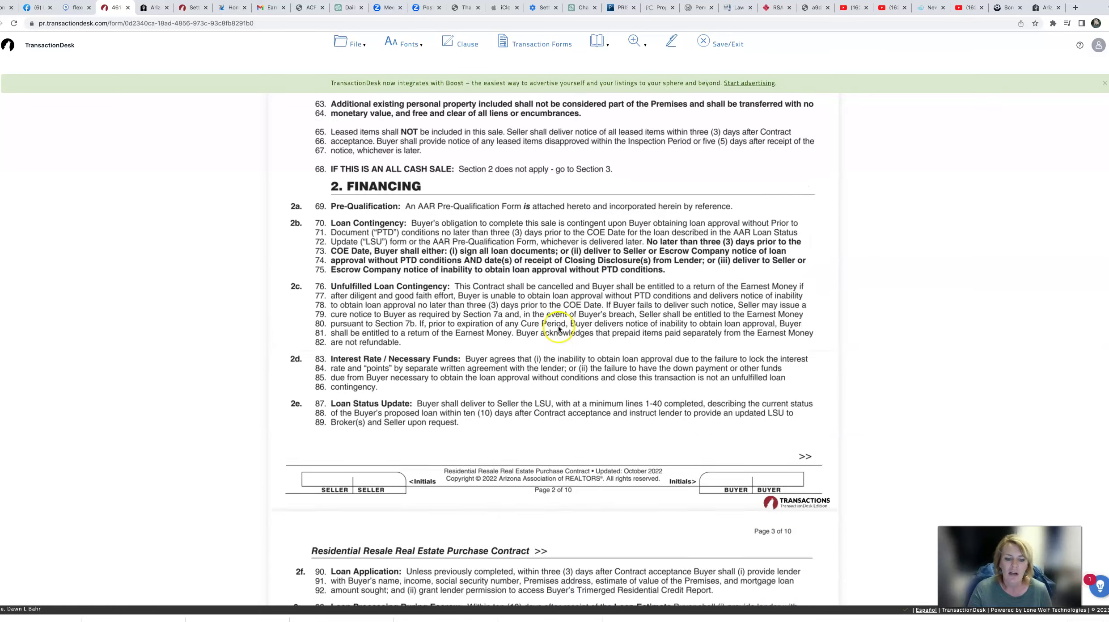
pyautogui.scroll(-20, 559, 329)
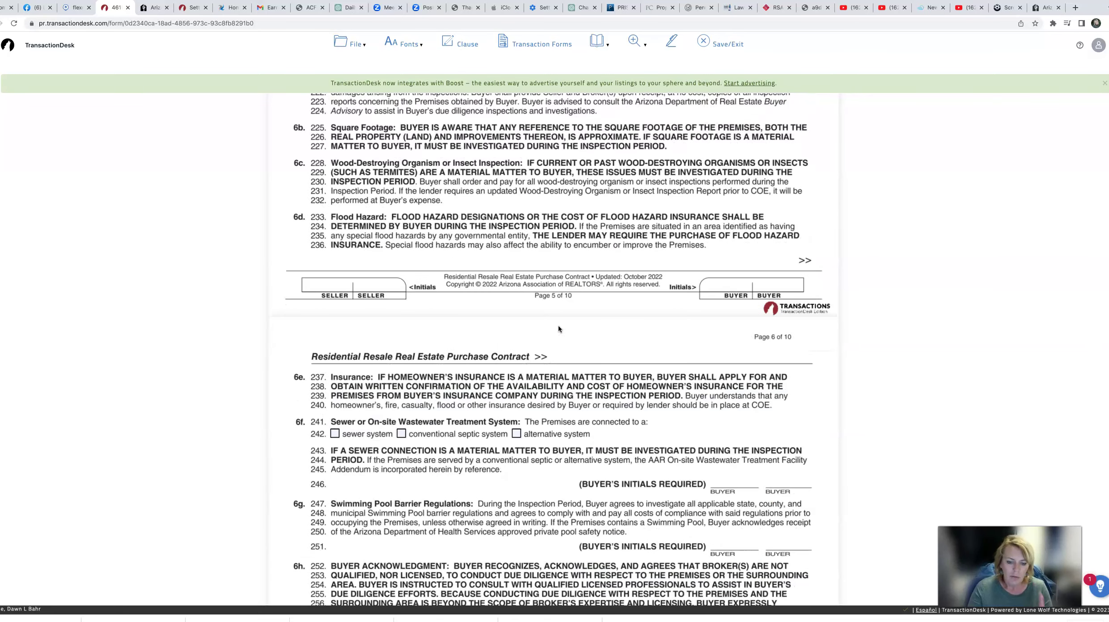
pyautogui.scroll(-20, 559, 327)
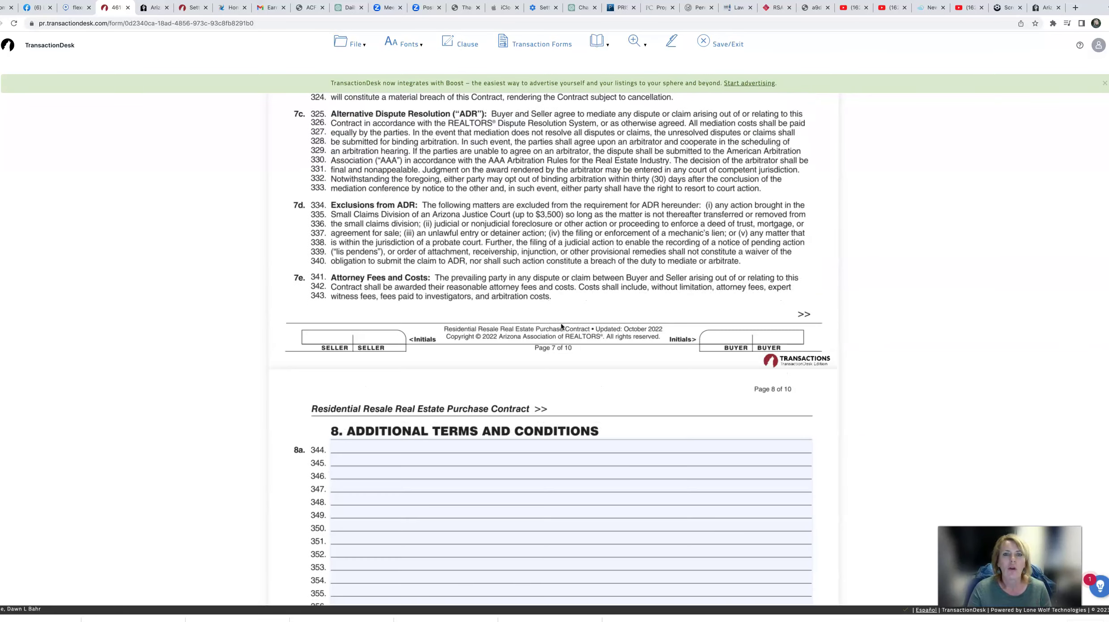
pyautogui.scroll(-15, 563, 323)
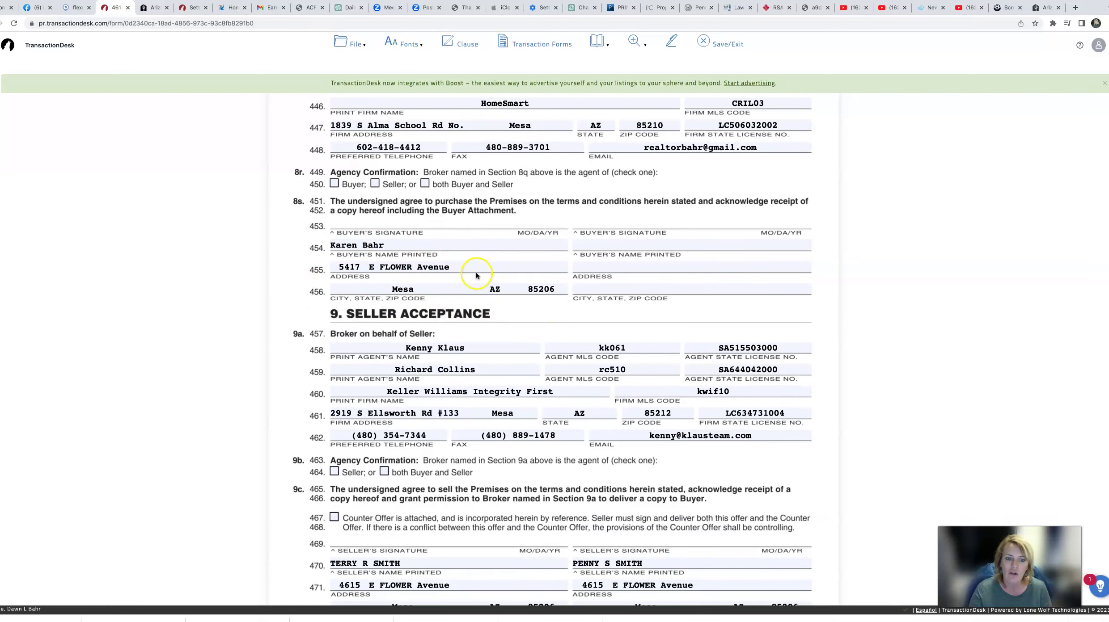
pyautogui.scroll(-2, 585, 404)
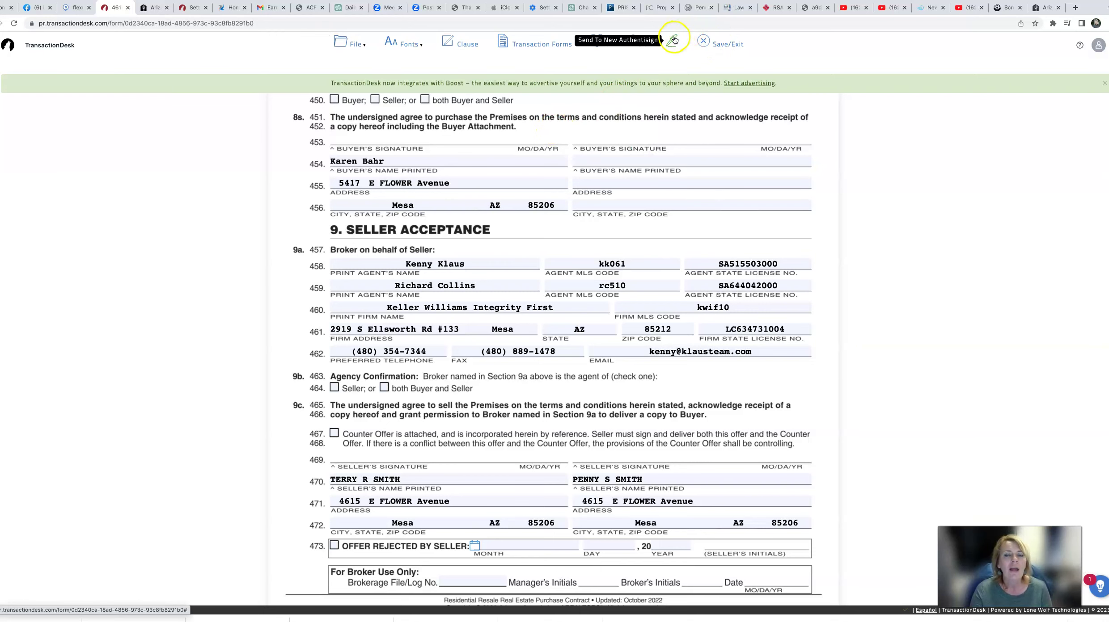
# - Send the purchase contract to a new Authentisign signing and add the buyer from the transaction as a remote signer
pyautogui.click(674, 40)
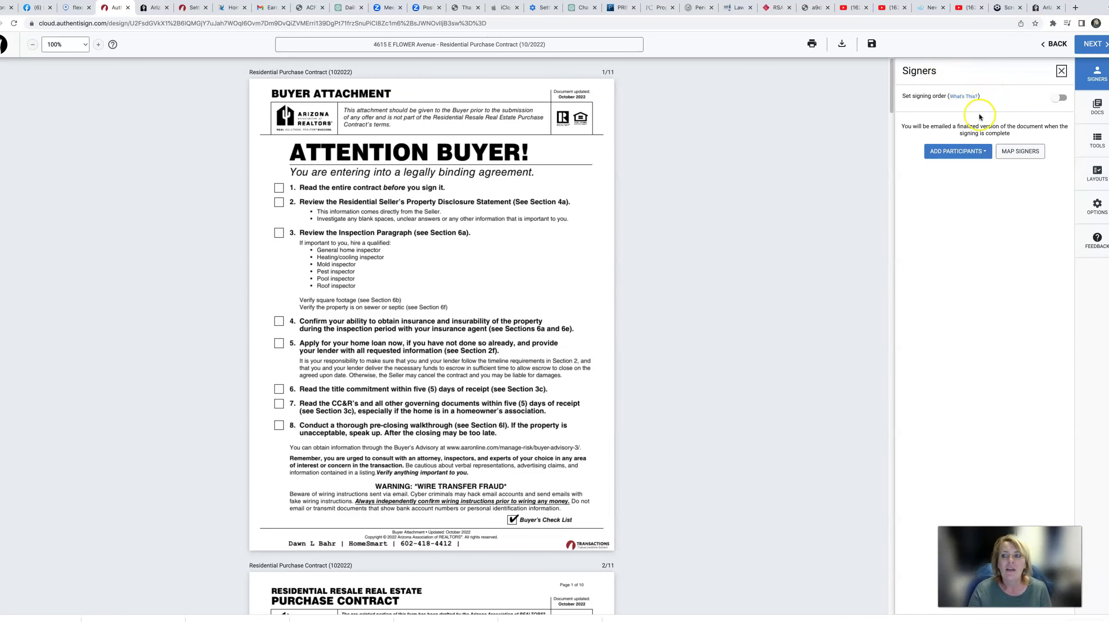
pyautogui.click(978, 151)
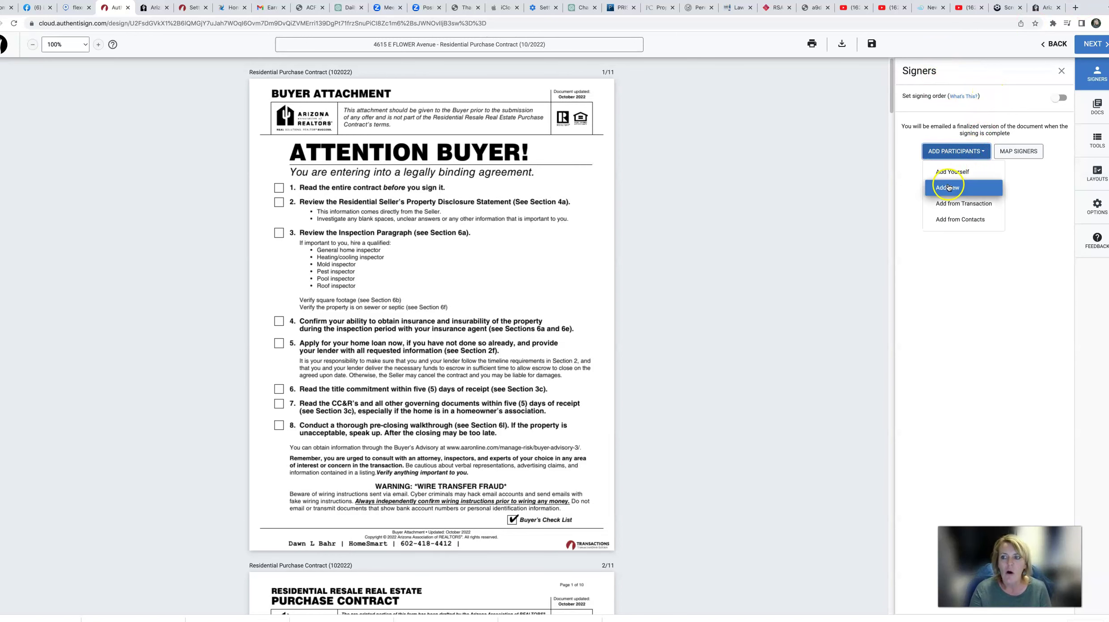
pyautogui.click(947, 203)
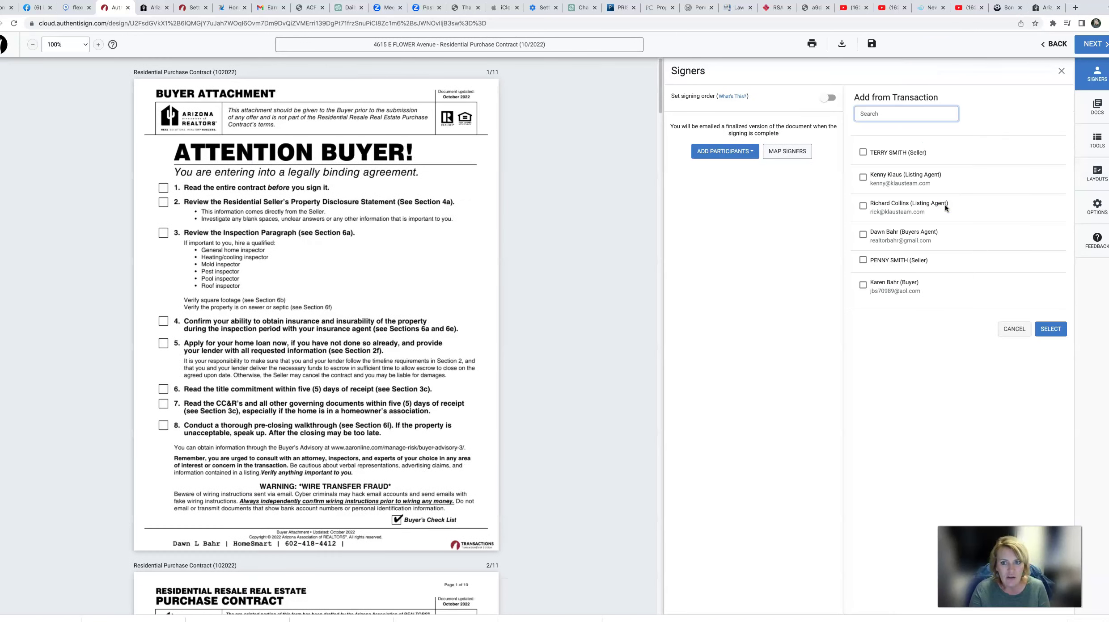
pyautogui.click(863, 285)
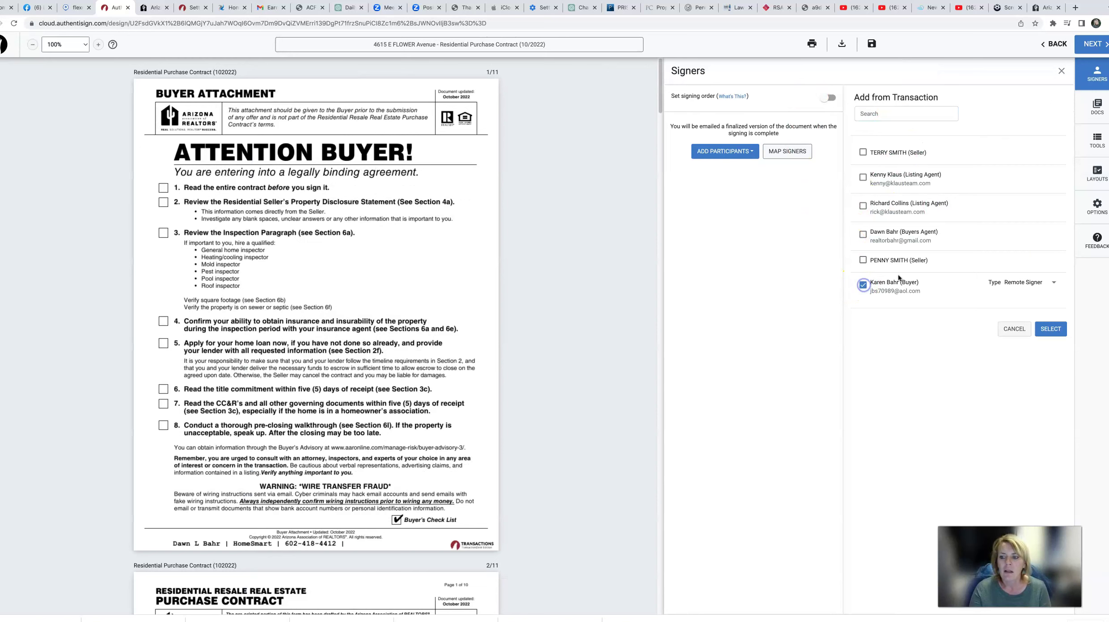
pyautogui.click(1052, 330)
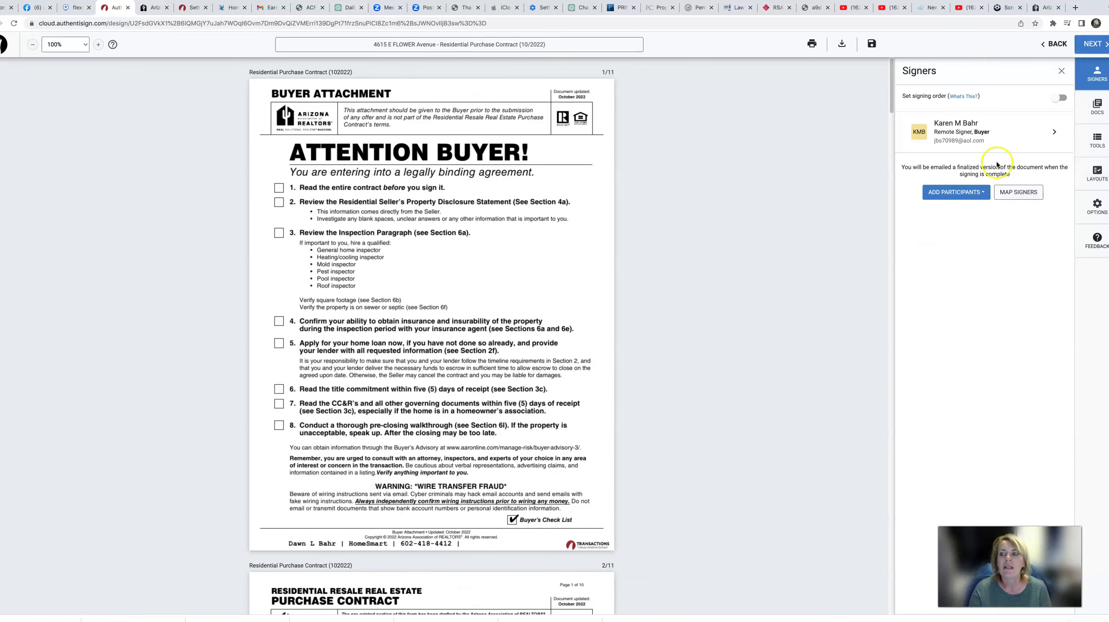
# - Check the signing layout mappings for both buyer and seller roles without reassigning the signature blocks
pyautogui.scroll(-15, 540, 343)
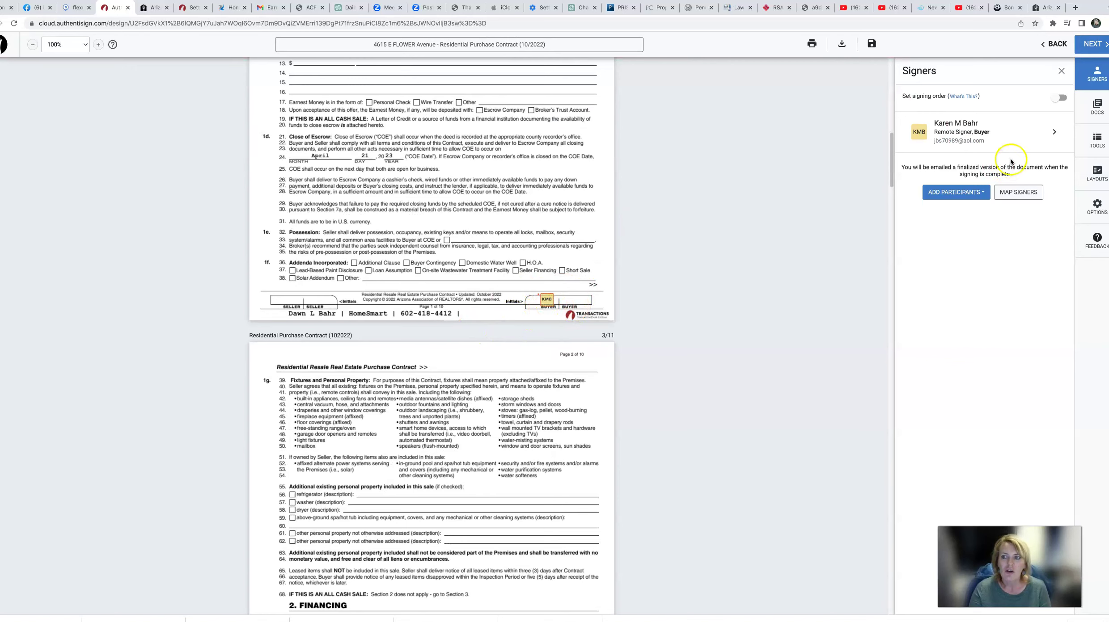
pyautogui.click(1009, 193)
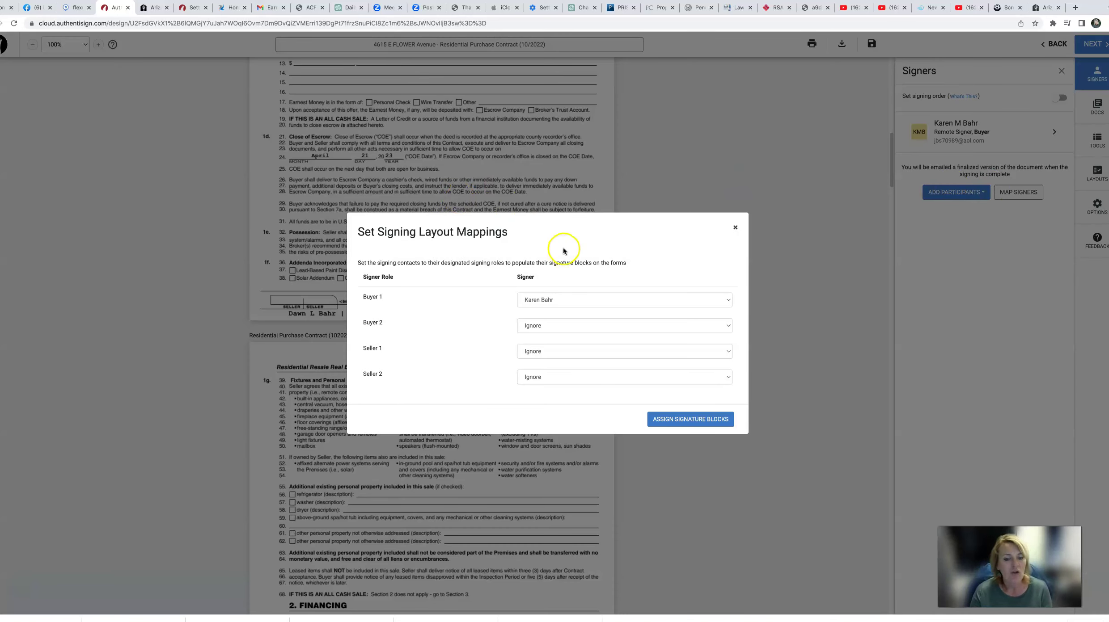
pyautogui.click(557, 325)
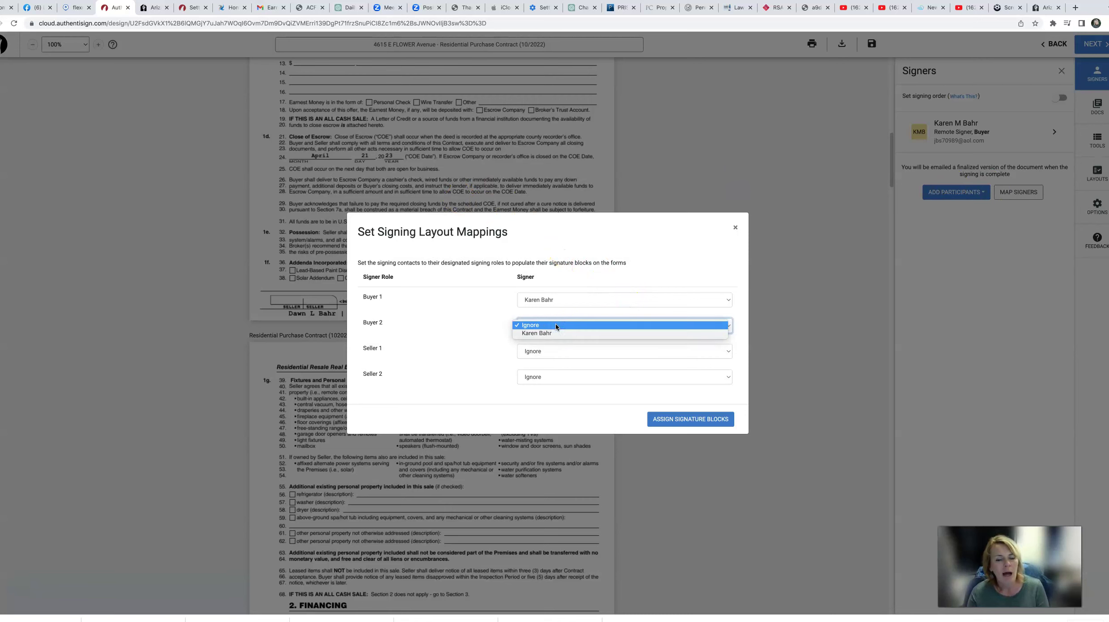
pyautogui.click(655, 252)
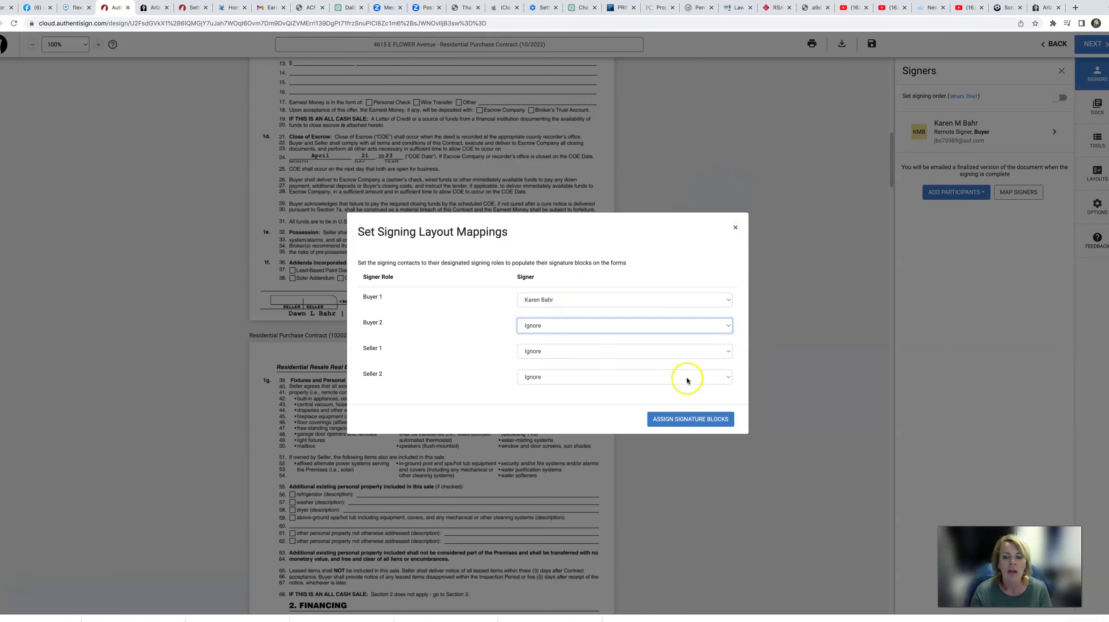
pyautogui.click(732, 225)
# - Delete the buyer's initial block on line 181 for premises constructed prior to 1978 in the lead-based paint section
pyautogui.scroll(-5, 490, 329)
pyautogui.scroll(-8, 488, 331)
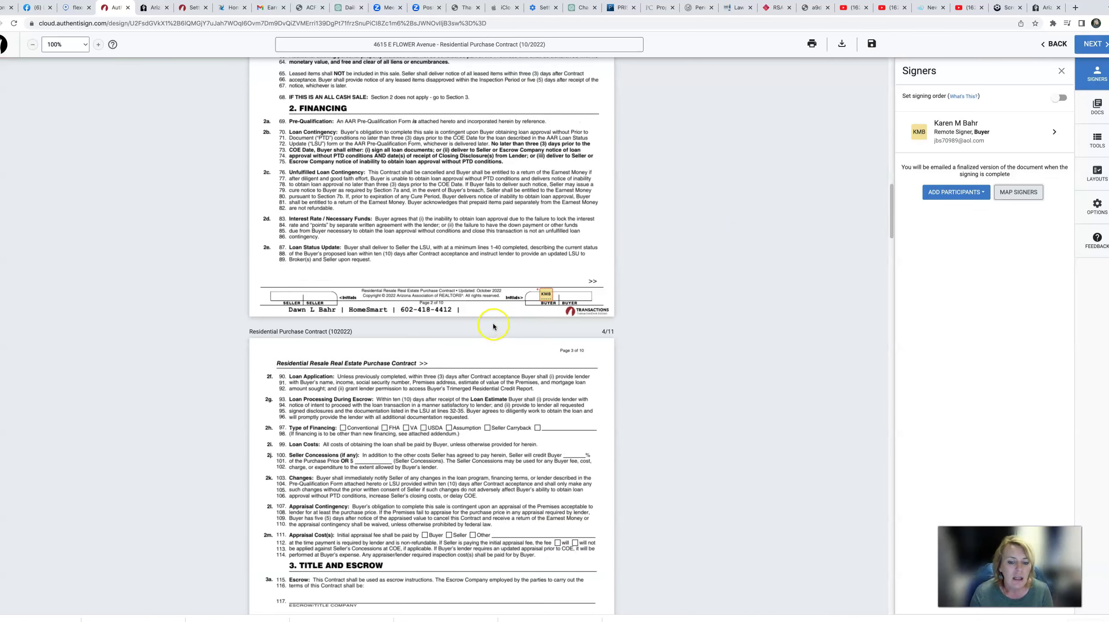
pyautogui.scroll(-15, 499, 315)
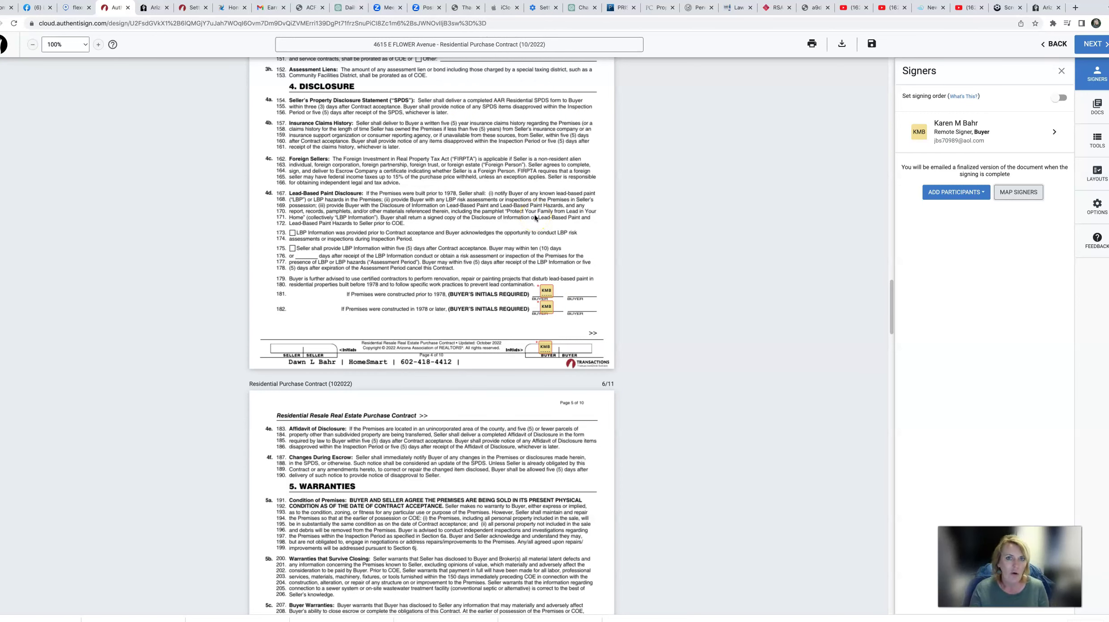
pyautogui.click(547, 290)
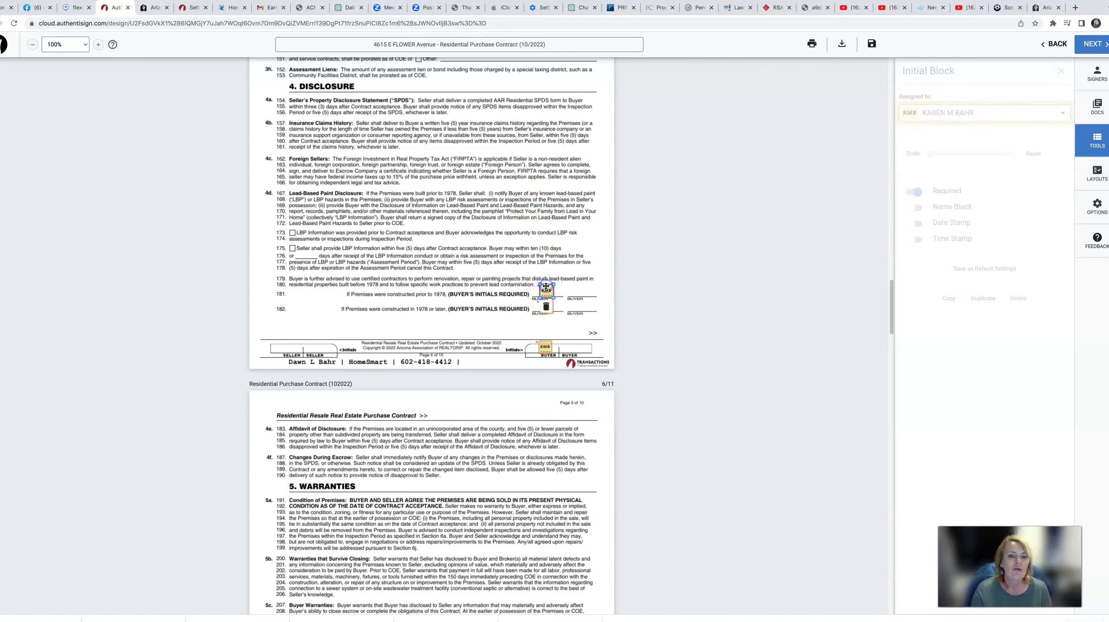
pyautogui.click(546, 307)
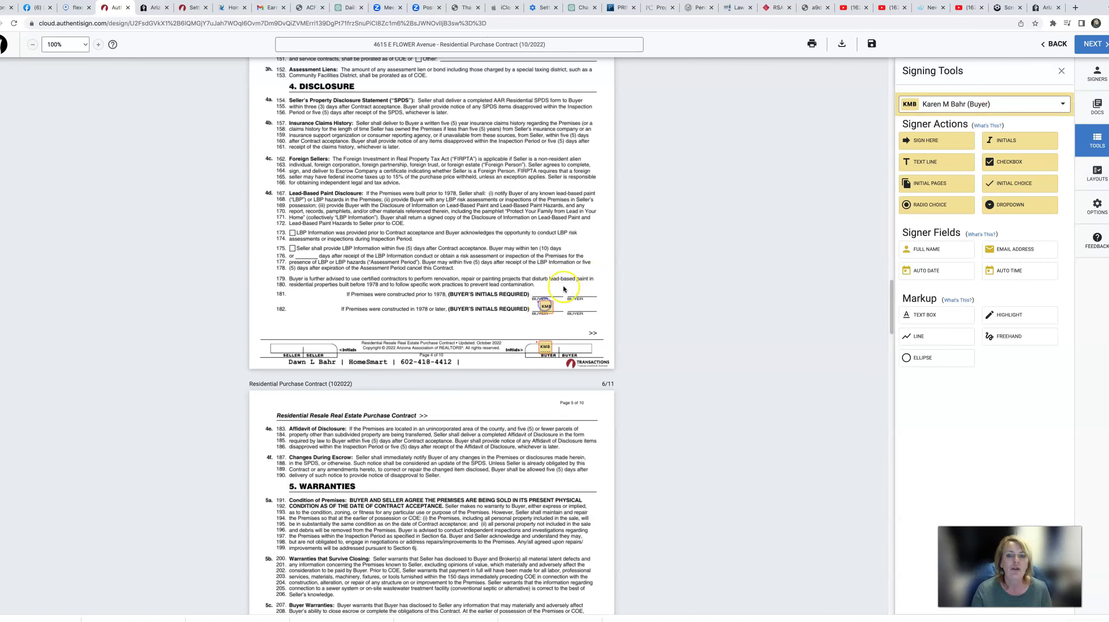
# - Review the buyer's initial and signature blocks on the remaining contract pages through page 10
pyautogui.scroll(-10, 402, 255)
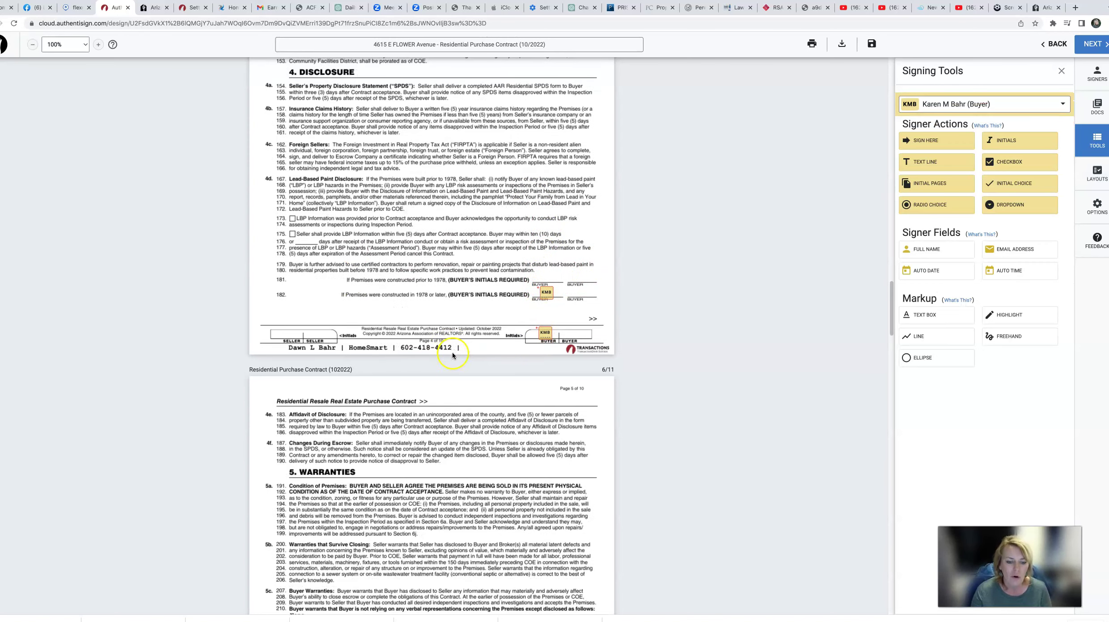
pyautogui.scroll(-20, 563, 186)
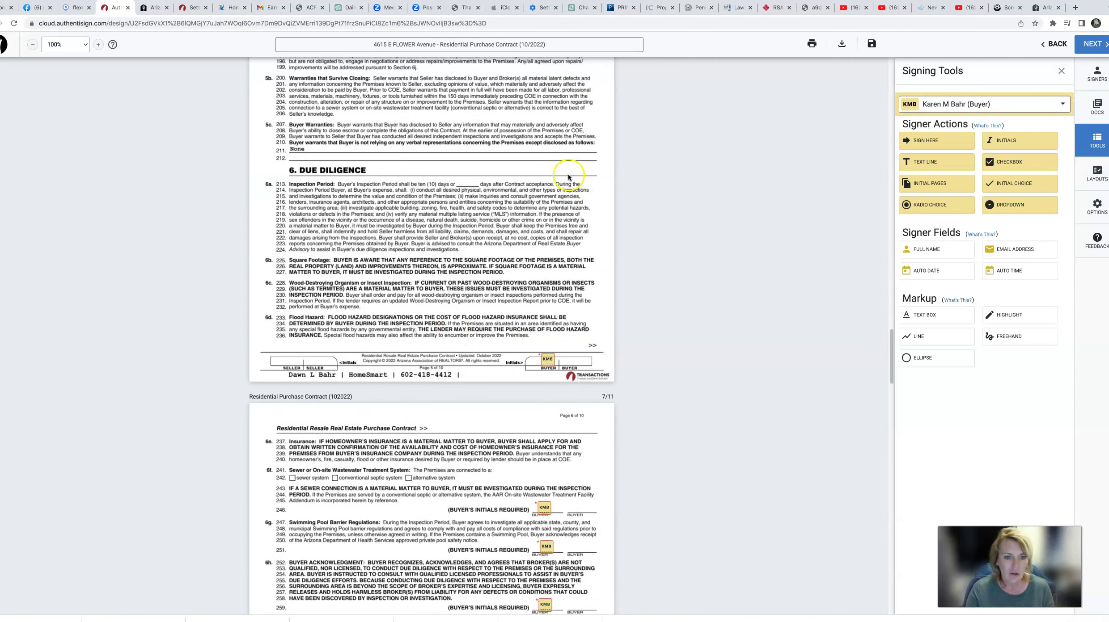
pyautogui.scroll(-20, 568, 176)
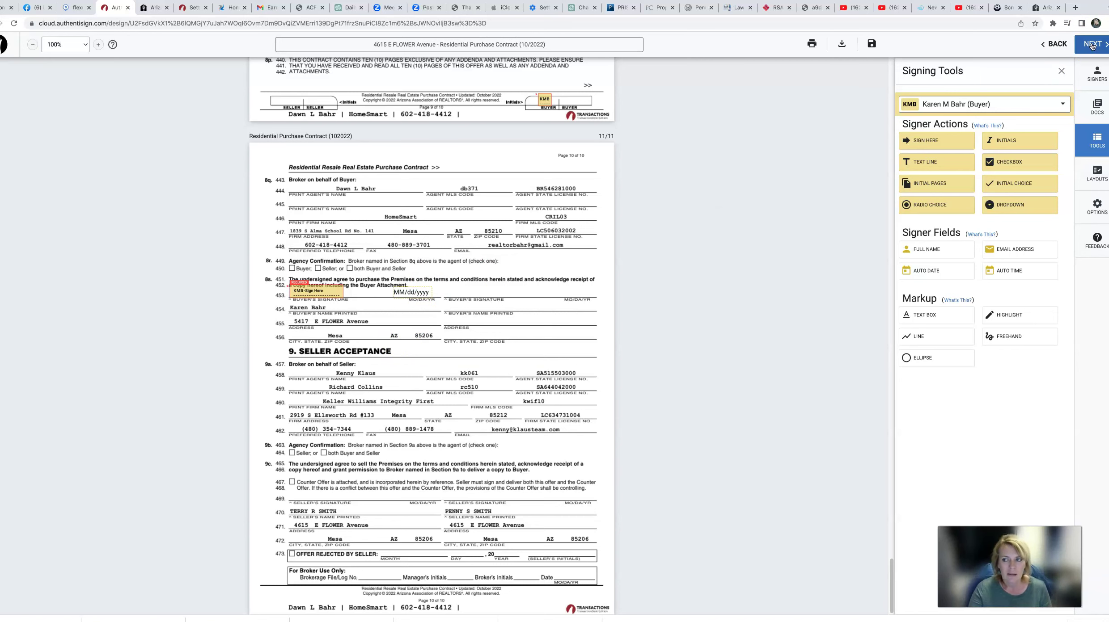
# - Save the signing as a draft and return to the transaction's signings in TransactionDesk
pyautogui.click(1047, 44)
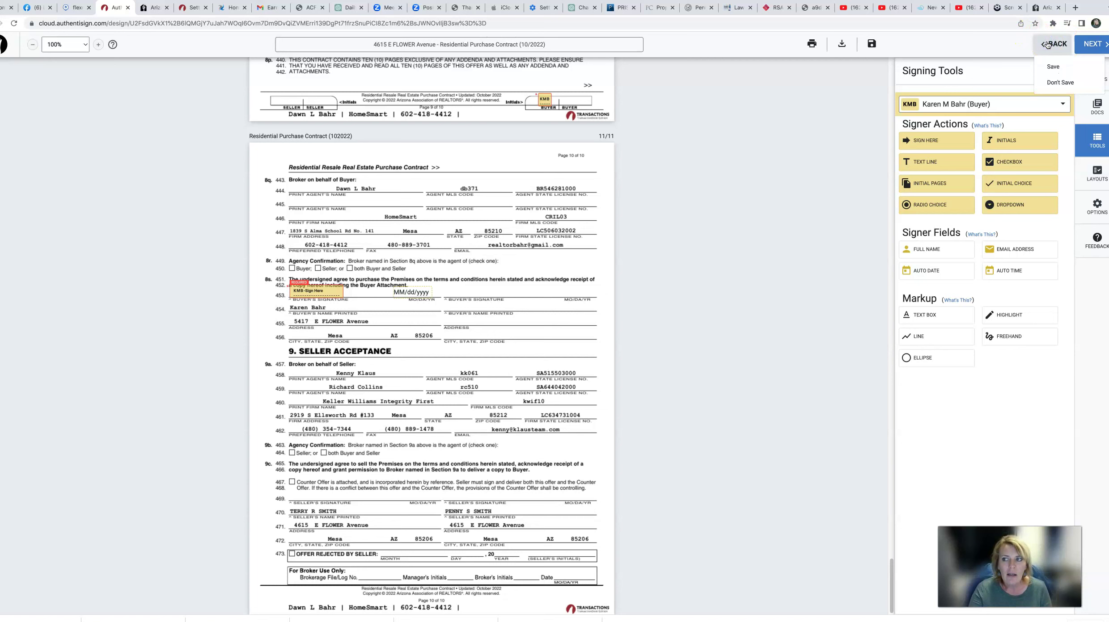
pyautogui.click(1066, 83)
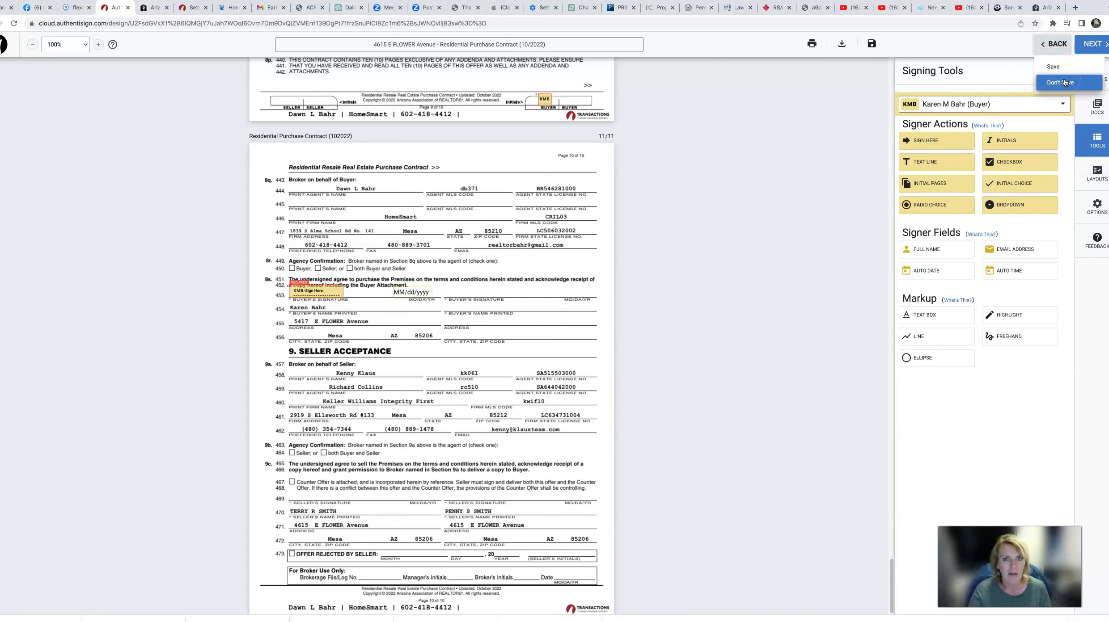
pyautogui.click(702, 169)
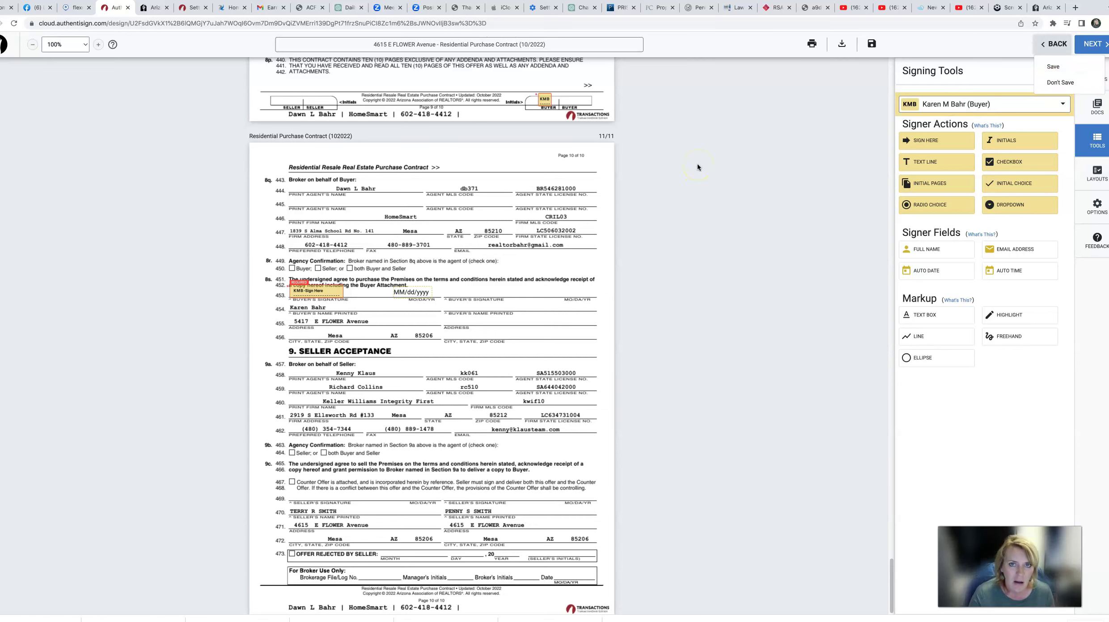
pyautogui.click(1059, 46)
pyautogui.click(1059, 46)
pyautogui.click(1060, 47)
pyautogui.click(1055, 68)
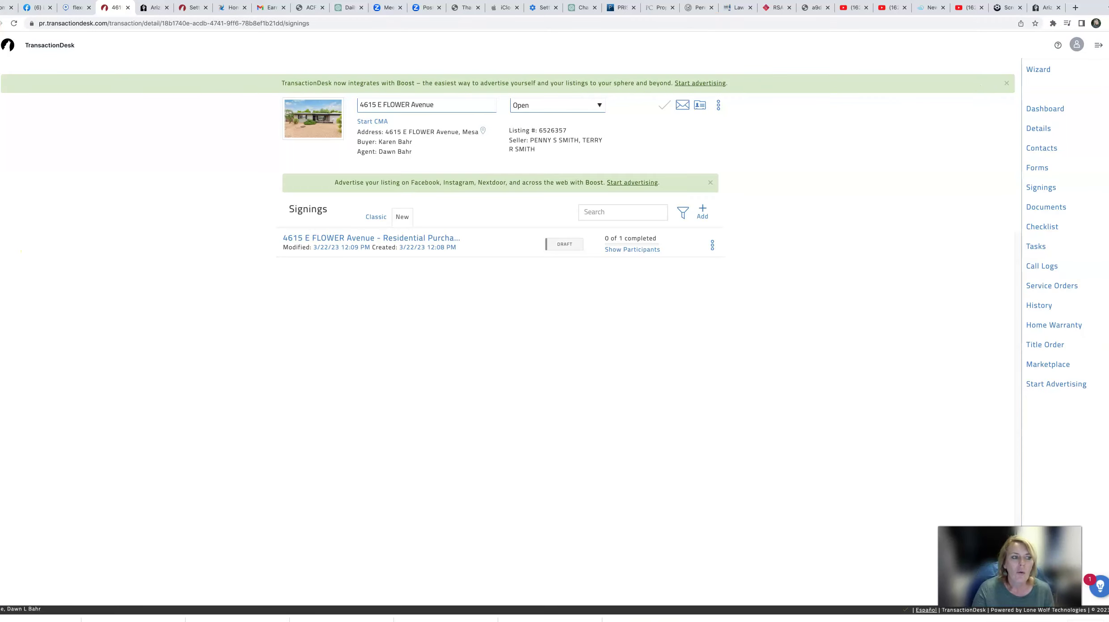
# - Look up where the draft signing and its transaction are listed on the agent dashboard and in the full signings list
pyautogui.click(318, 243)
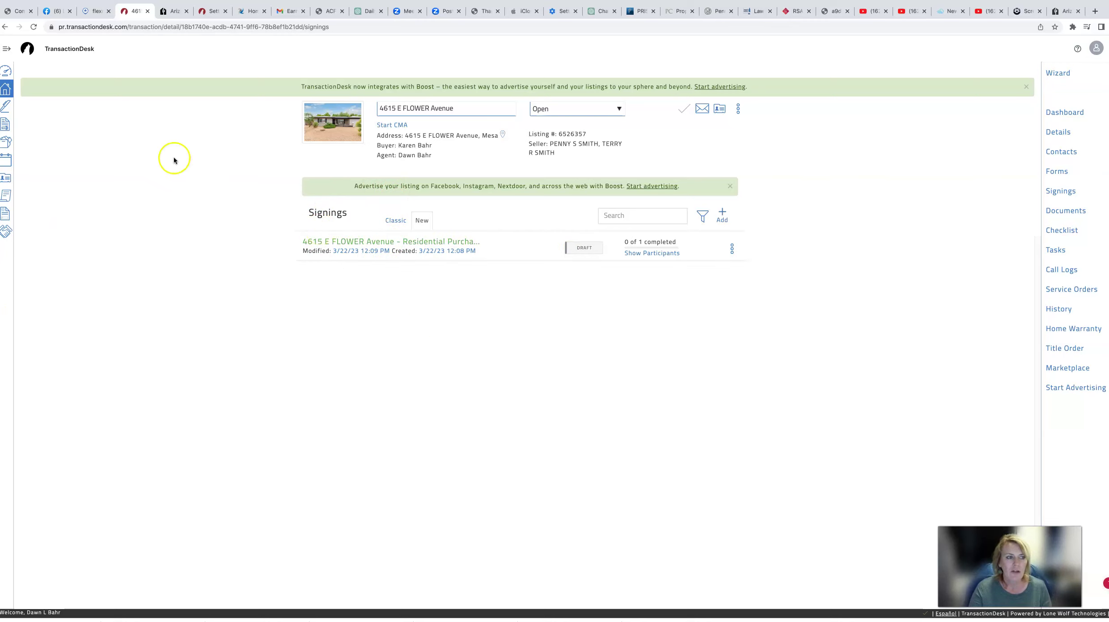
pyautogui.click(6, 72)
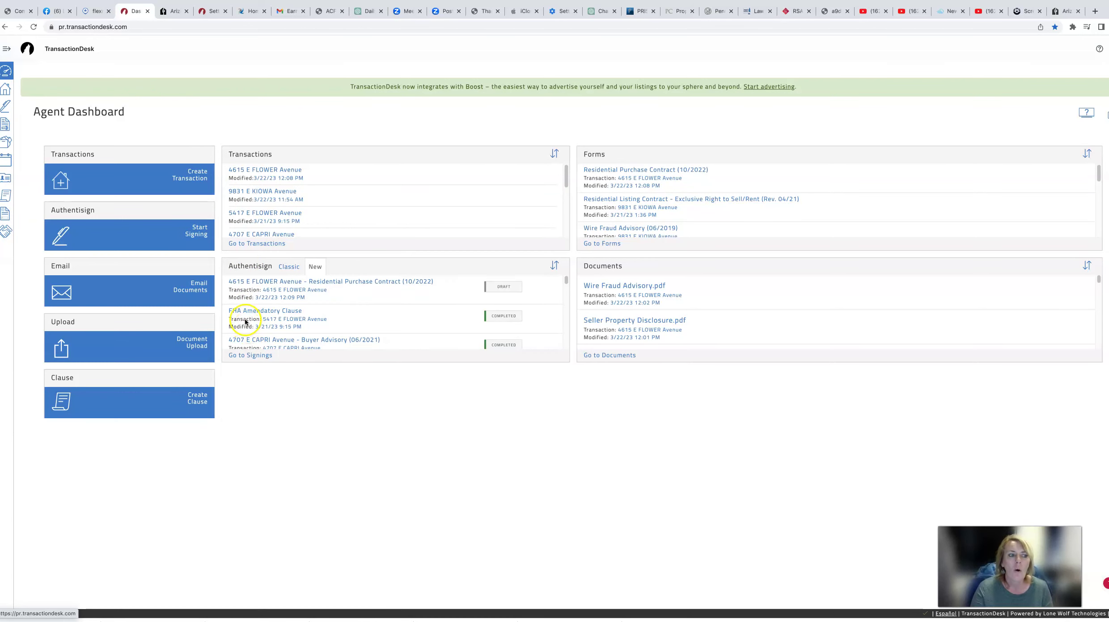
pyautogui.click(4, 108)
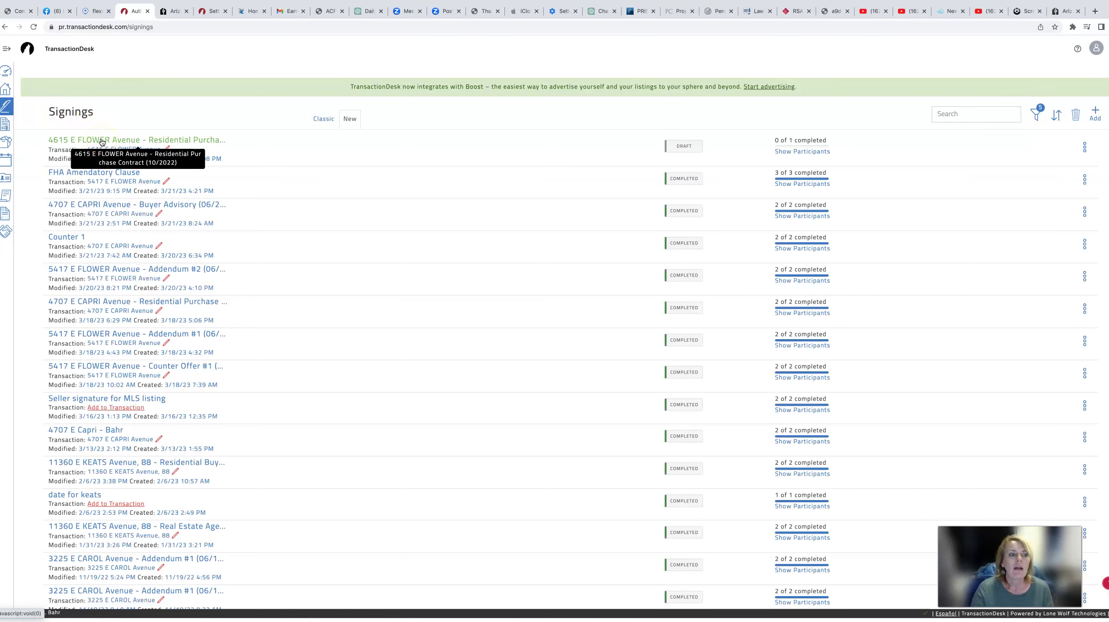
pyautogui.click(7, 71)
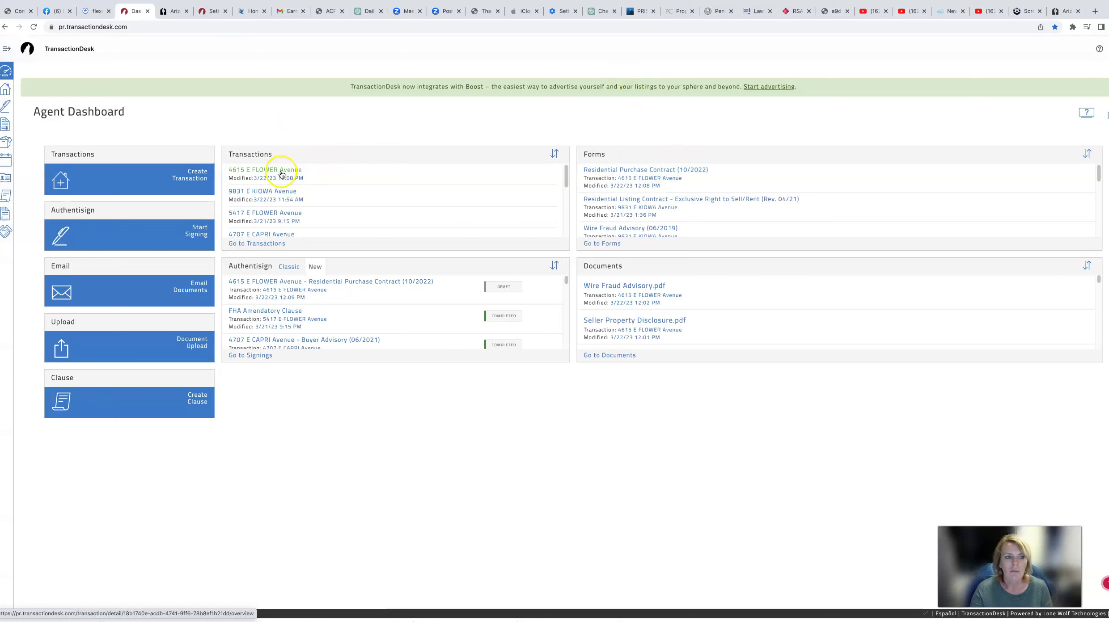
pyautogui.scroll(-3, 333, 200)
pyautogui.scroll(3, 333, 199)
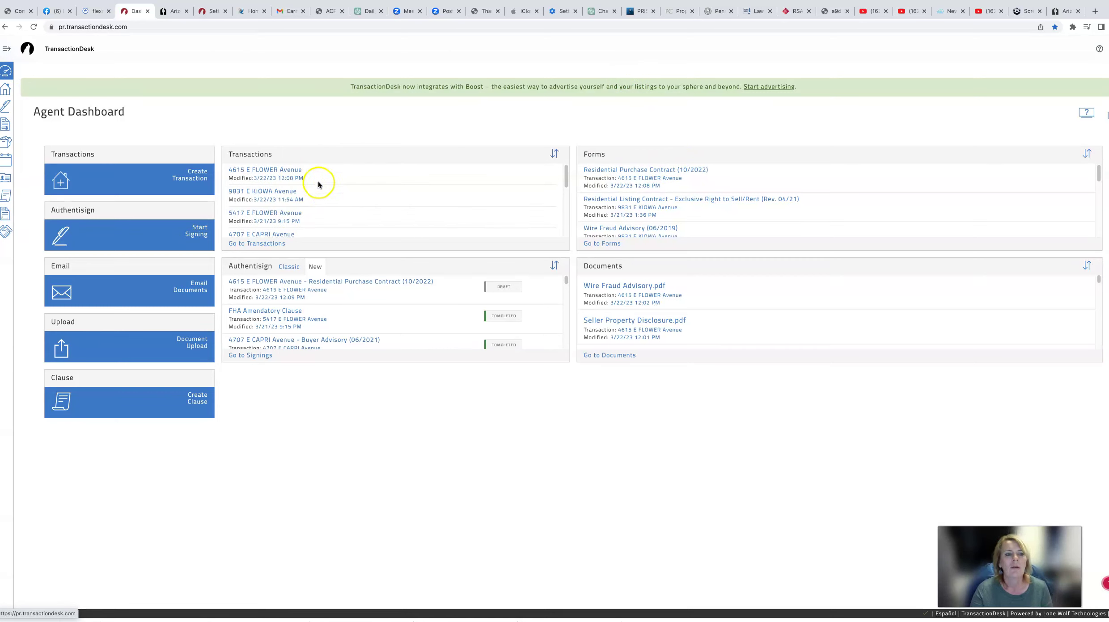
# - Reopen the transaction's Residential Purchase Contract (10/2022), go into the full purchase price on line 10, and save and exit the form
pyautogui.click(272, 170)
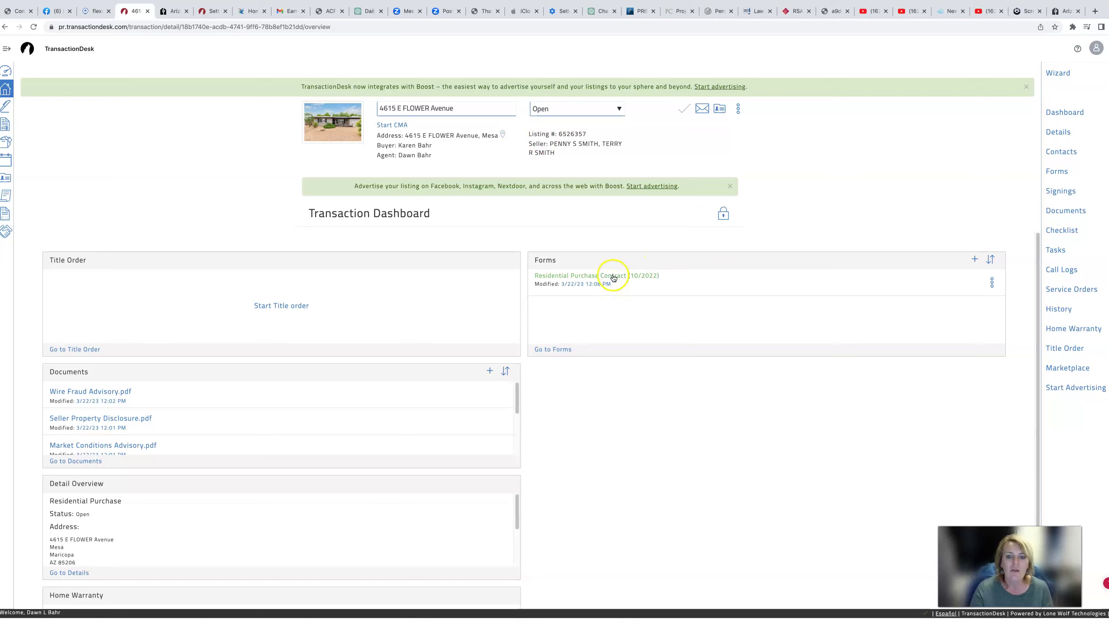
pyautogui.click(613, 277)
pyautogui.click(581, 225)
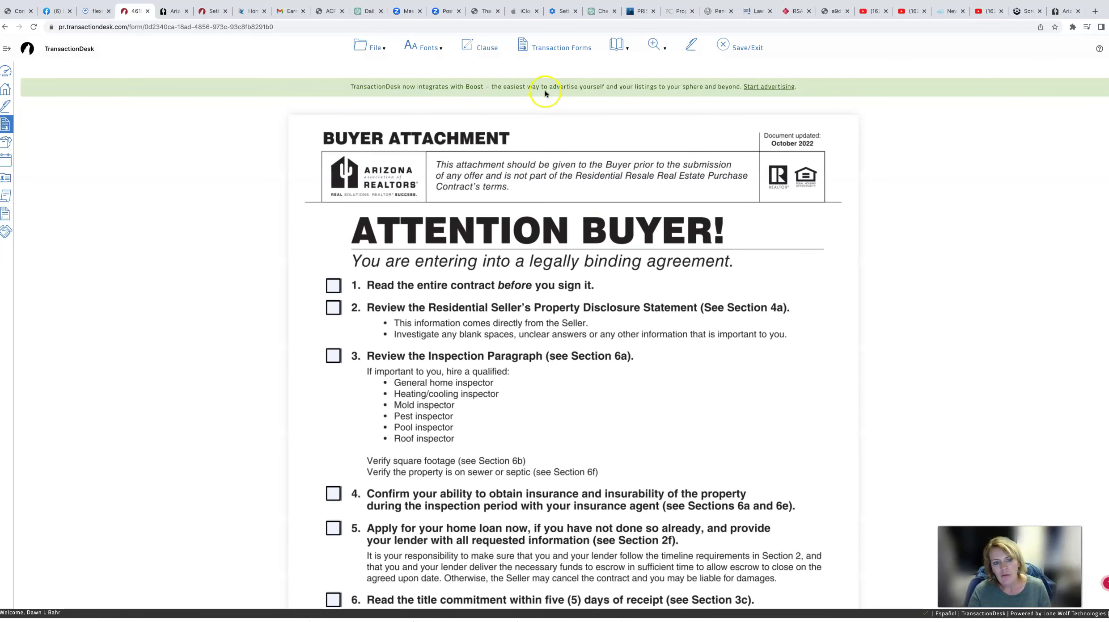
pyautogui.scroll(-10, 406, 397)
pyautogui.scroll(-8, 407, 397)
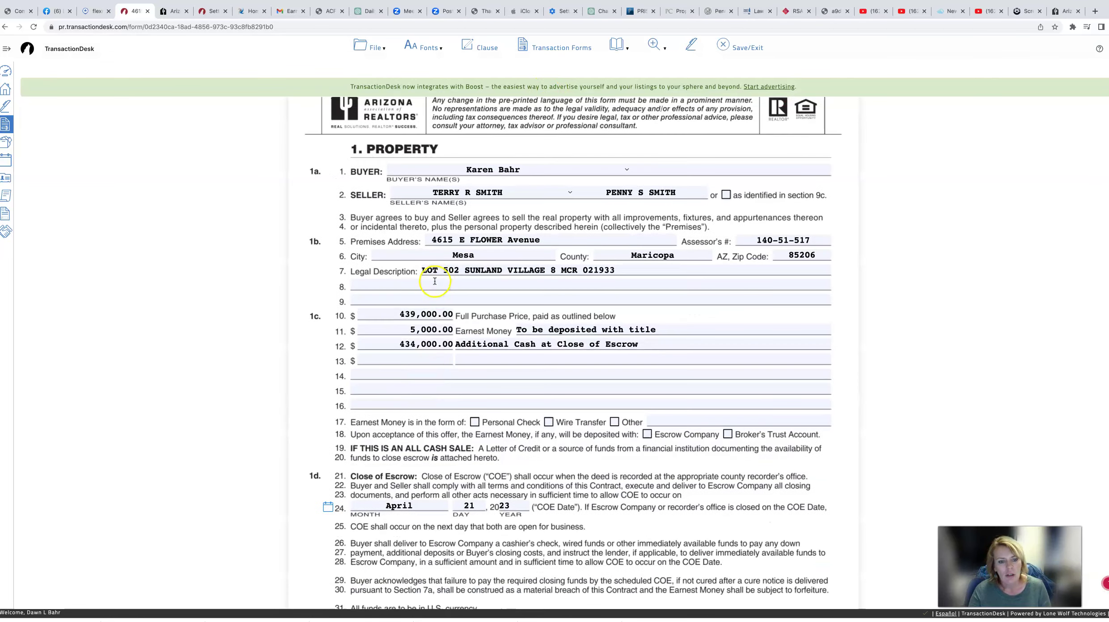
pyautogui.click(405, 314)
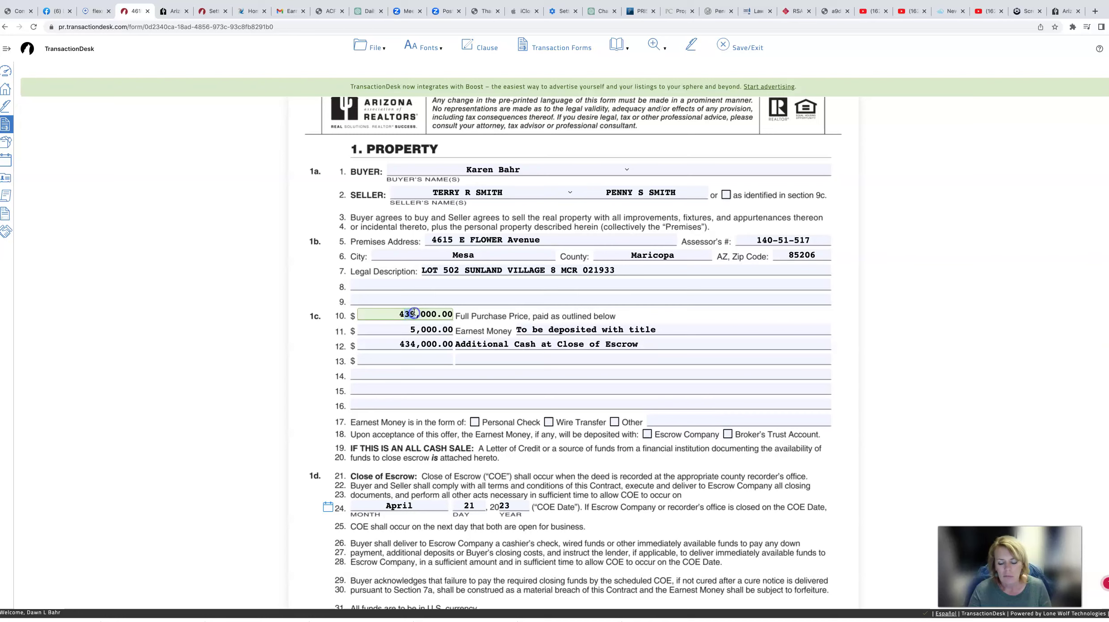
pyautogui.click(724, 45)
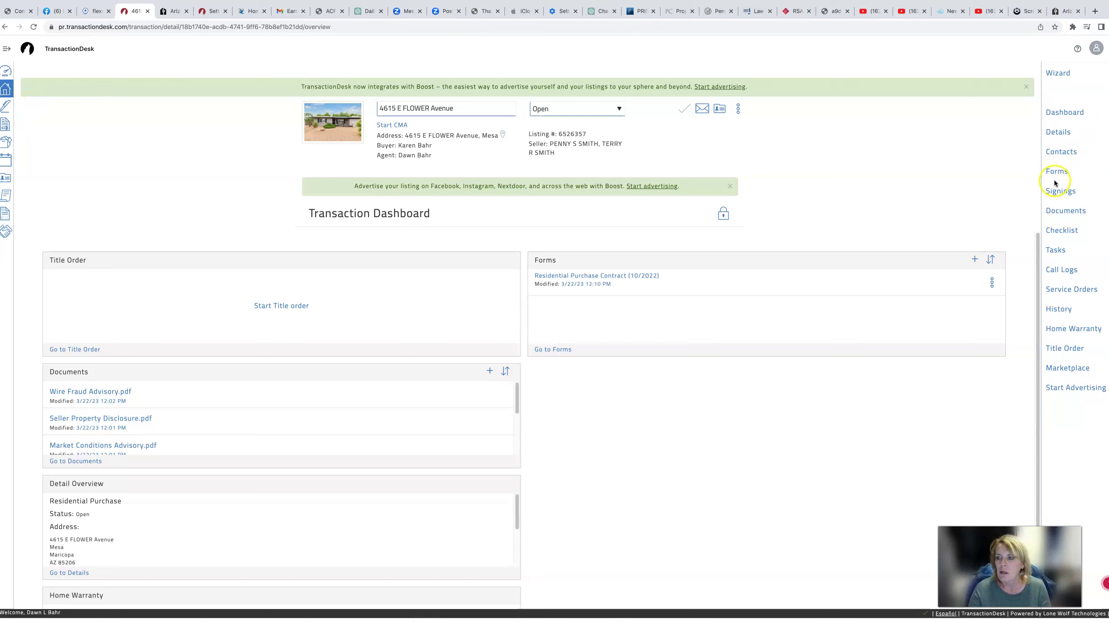
# - Reopen the draft signing from the transaction's signings and remove the Residential Purchase Contract from its documents
pyautogui.click(1057, 194)
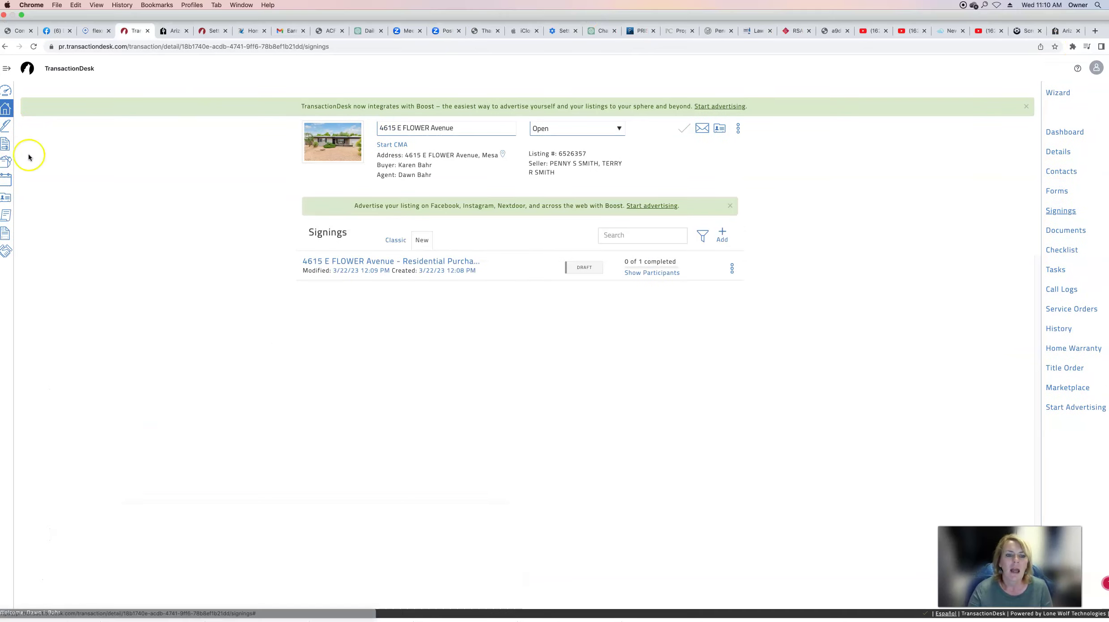
pyautogui.click(314, 242)
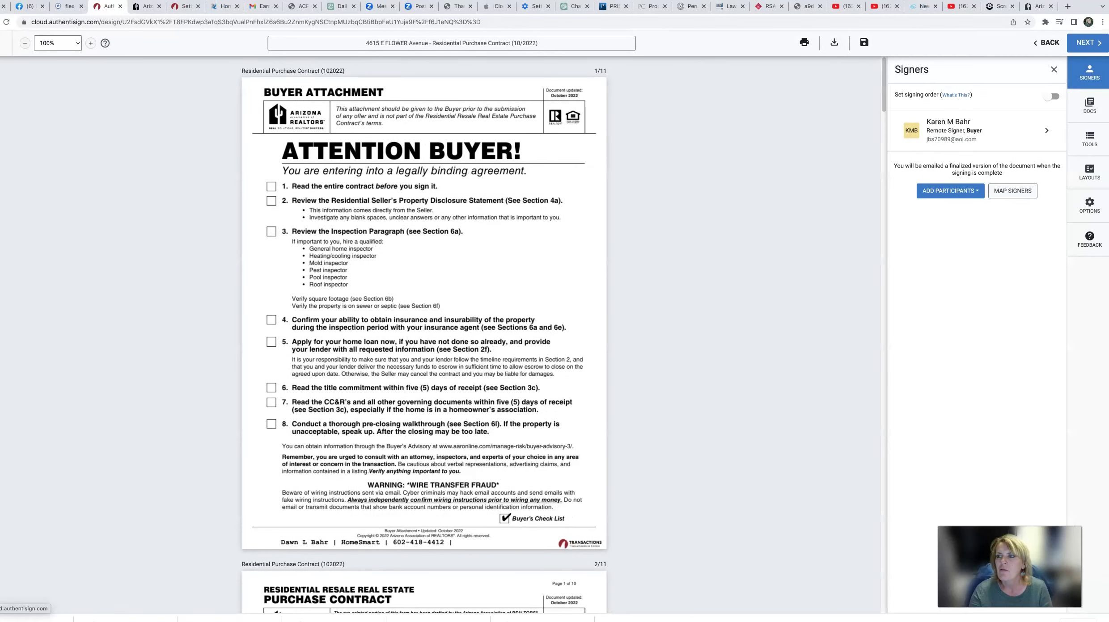
pyautogui.click(1091, 108)
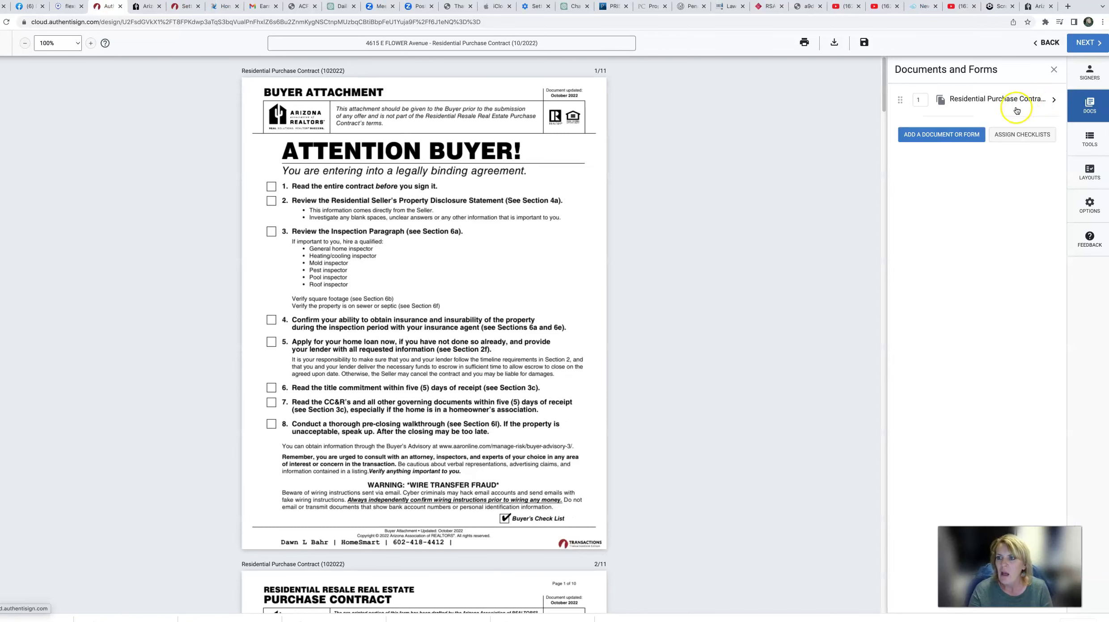
pyautogui.click(1055, 99)
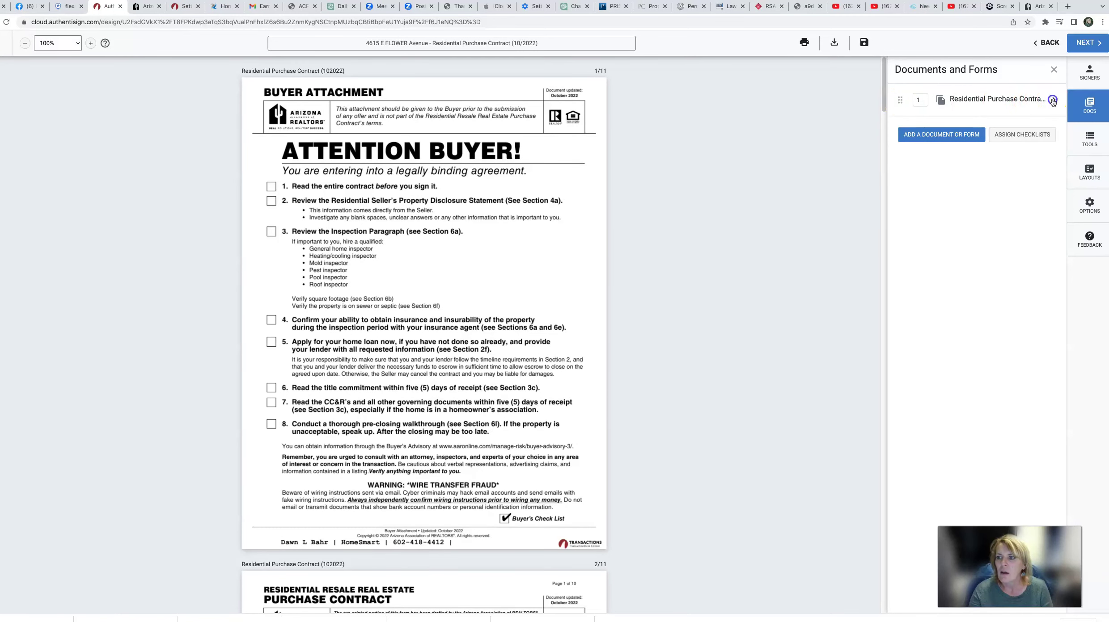
pyautogui.click(1024, 131)
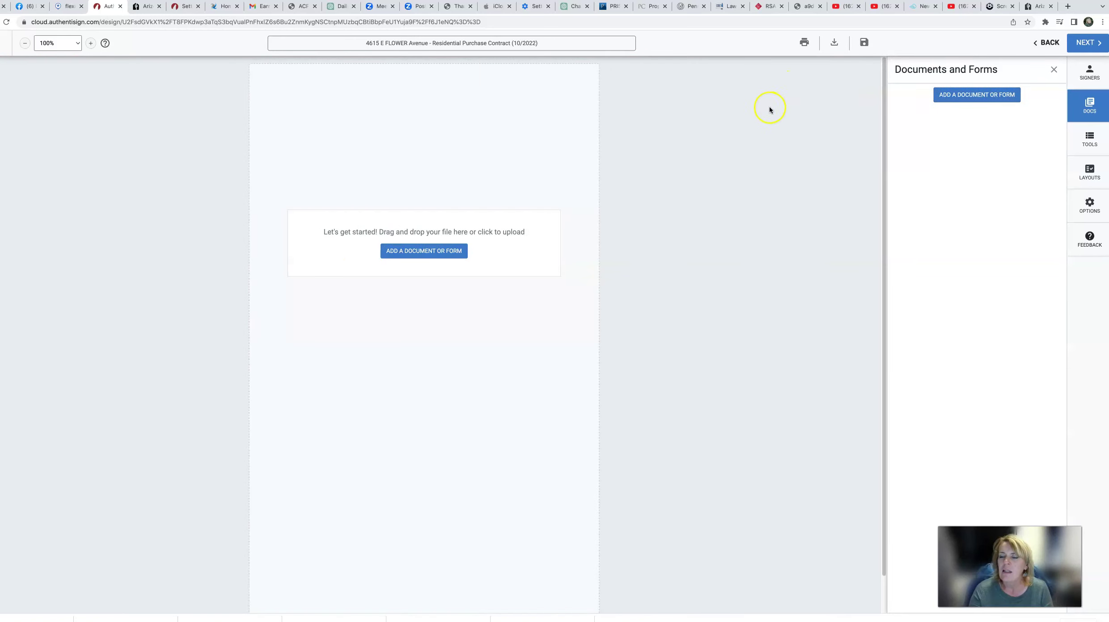
# - Add the transaction's updated Residential Purchase Contract (10/2022) back to the signing's documents
pyautogui.click(446, 252)
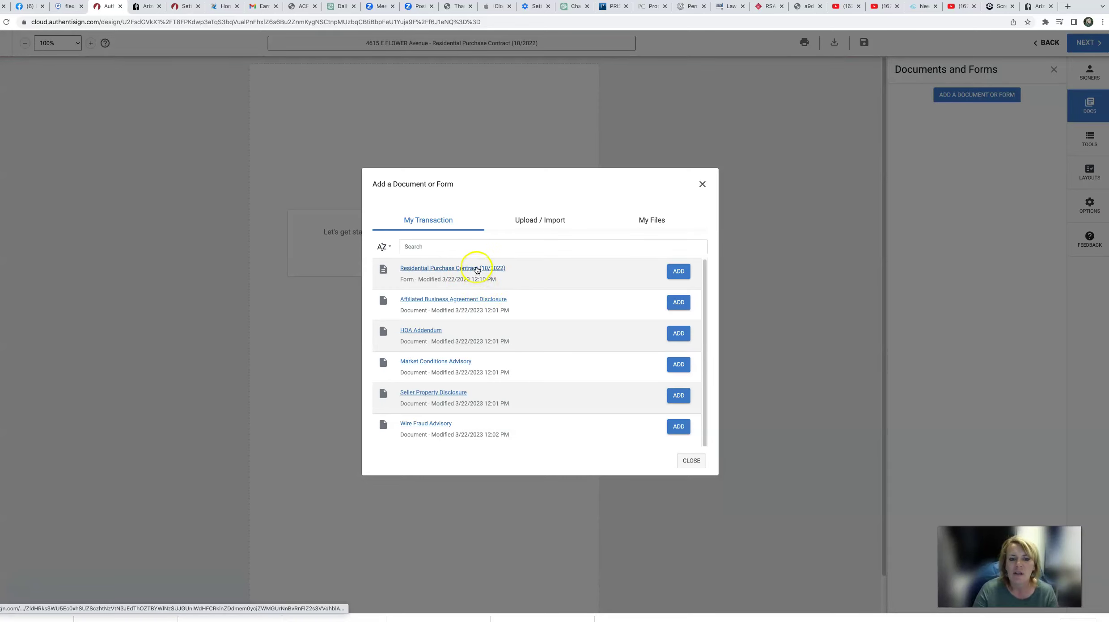
pyautogui.click(673, 273)
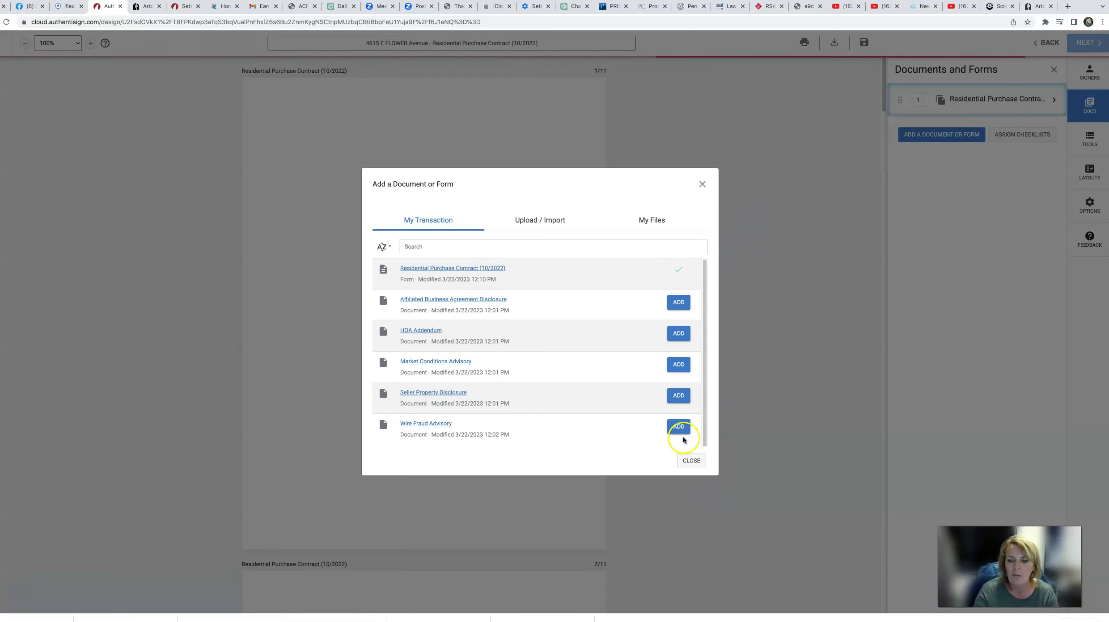
pyautogui.click(691, 461)
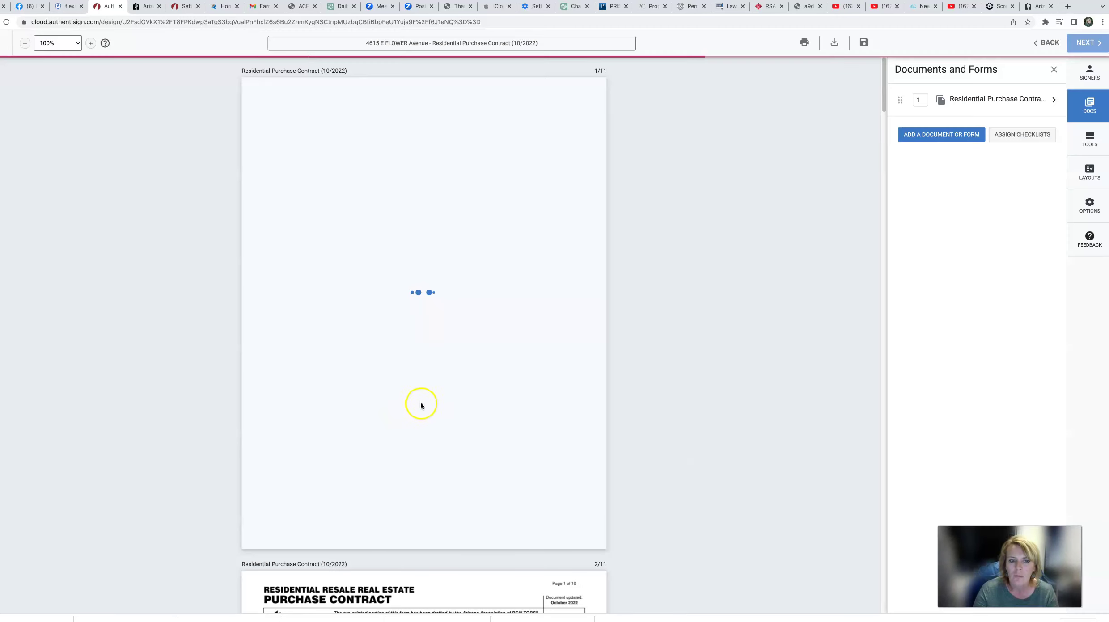
# - Review the purchase price terms and buyer initials on the contract's first page, and leave the signing without saving
pyautogui.scroll(-7, 421, 405)
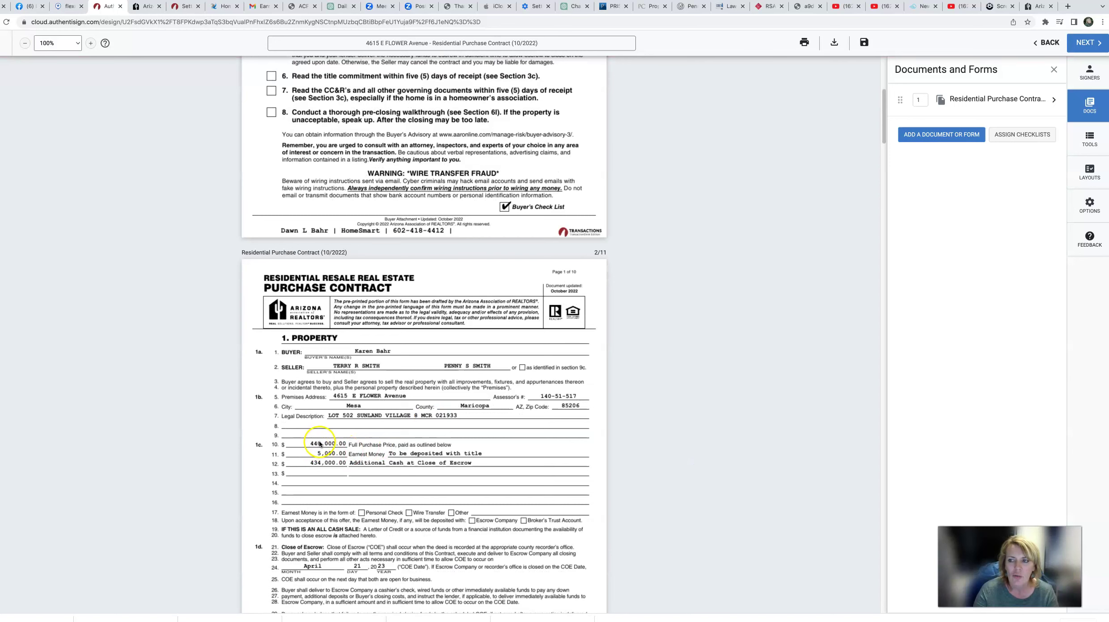
pyautogui.scroll(-7, 339, 429)
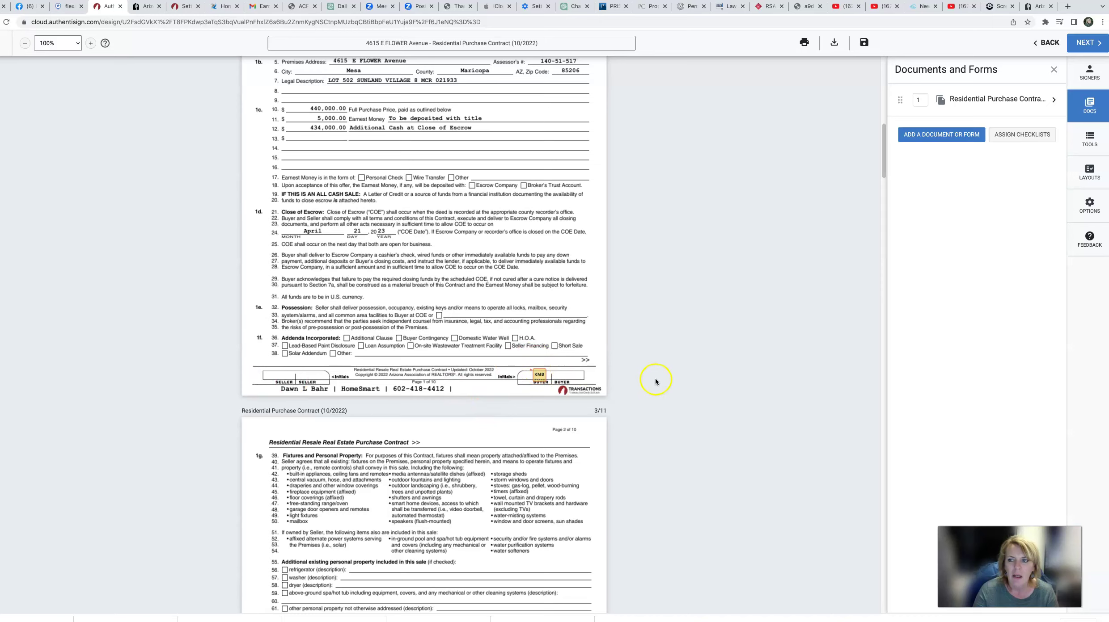
pyautogui.scroll(20, 660, 371)
pyautogui.click(1057, 48)
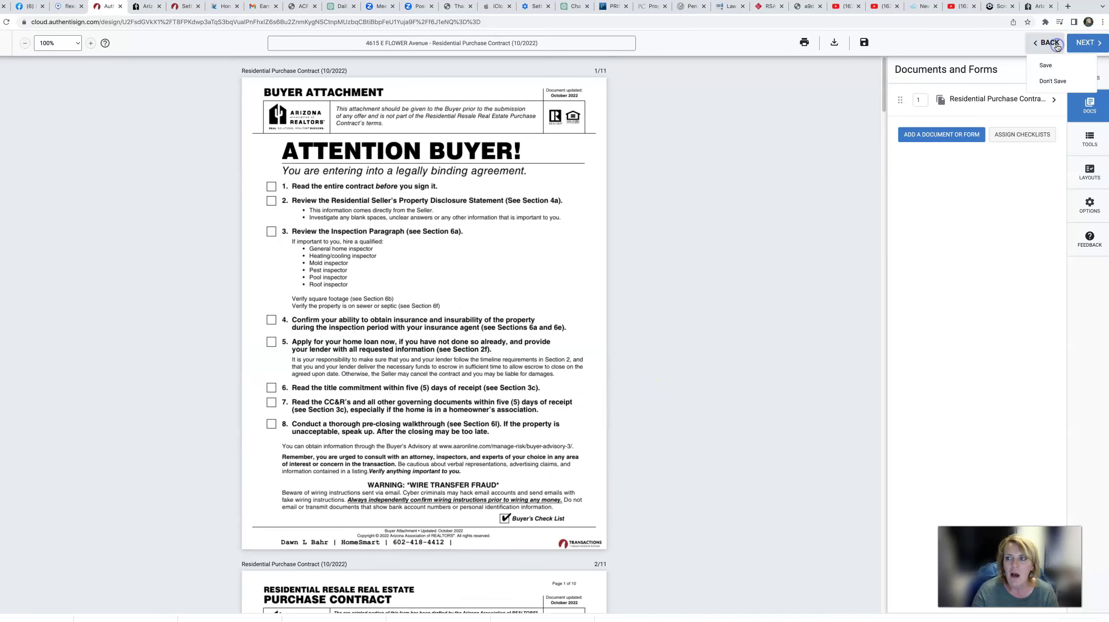
pyautogui.click(1051, 82)
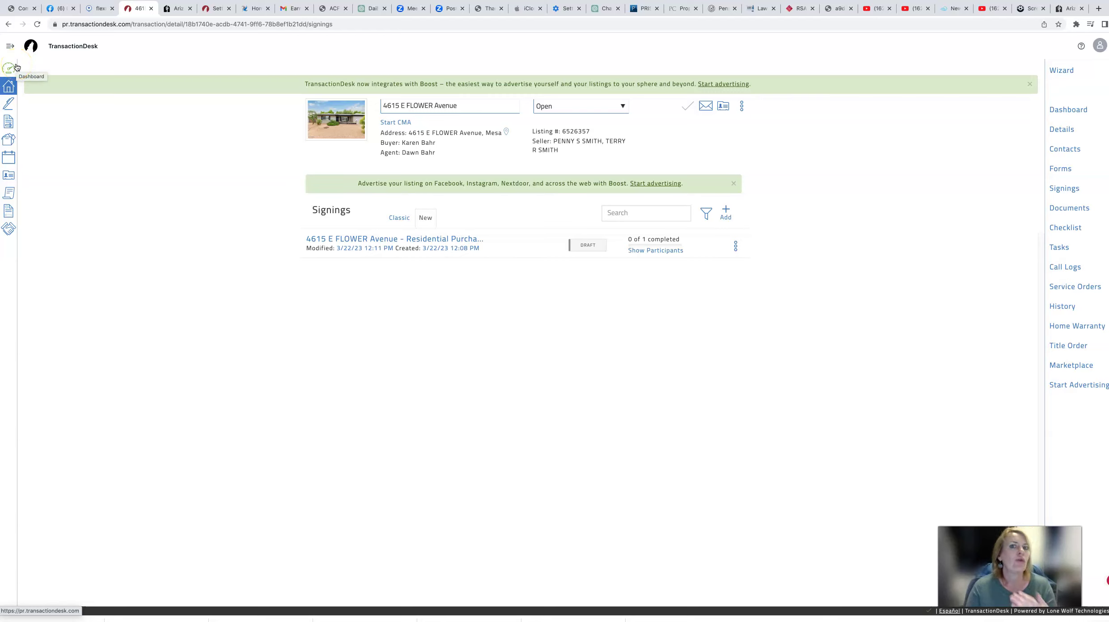
# - View the signed PDF of the completed FHA Amendatory Clause signing from the full signings list, and close its details
pyautogui.click(16, 67)
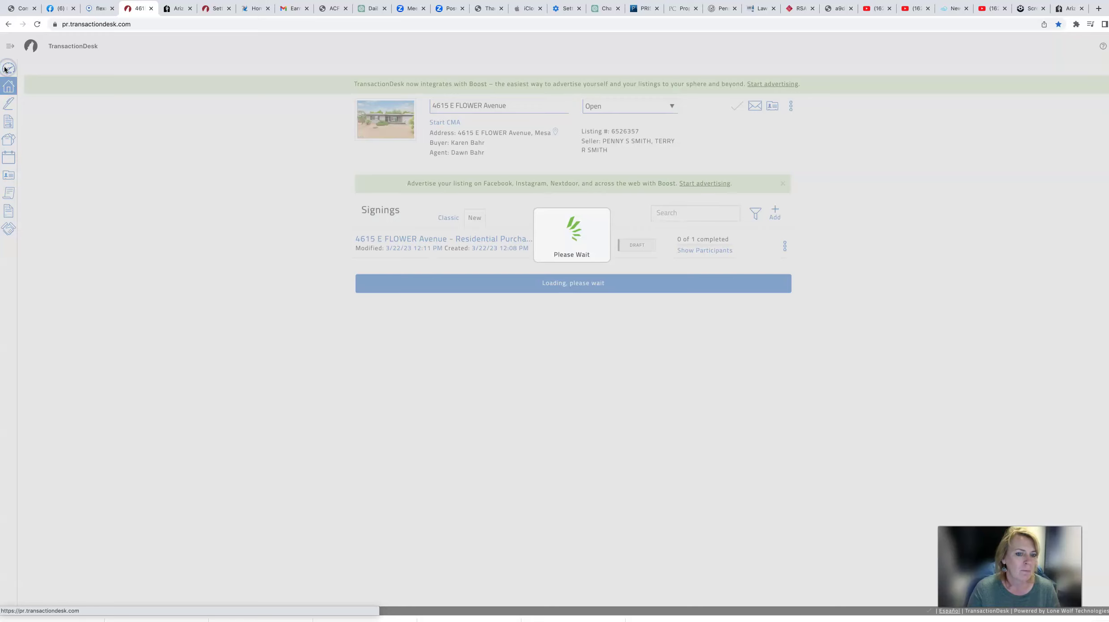
pyautogui.click(8, 103)
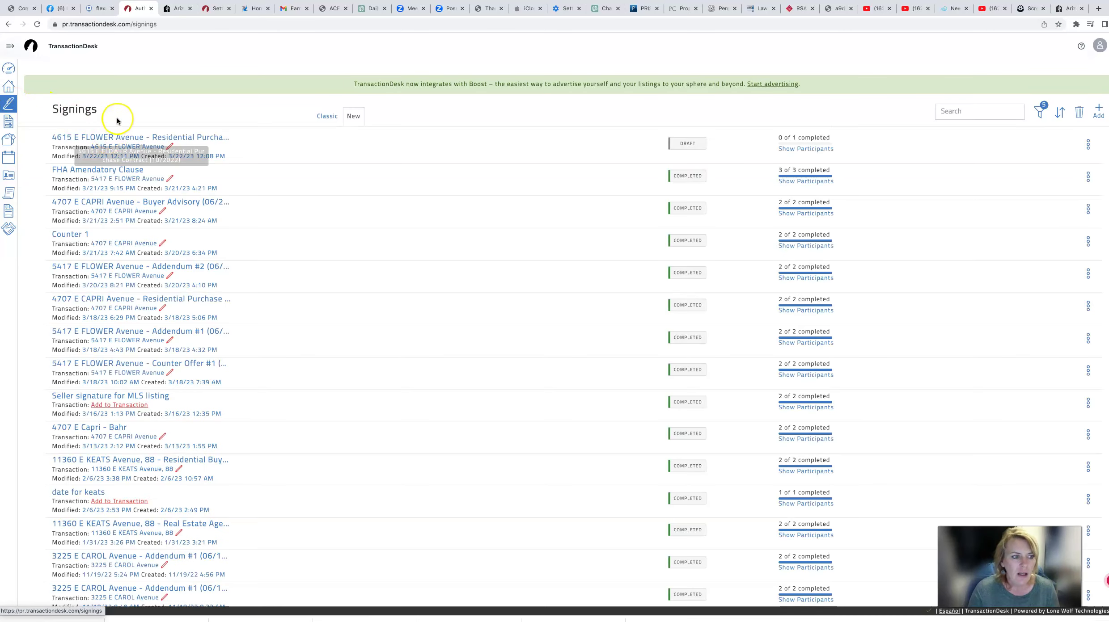
pyautogui.click(98, 172)
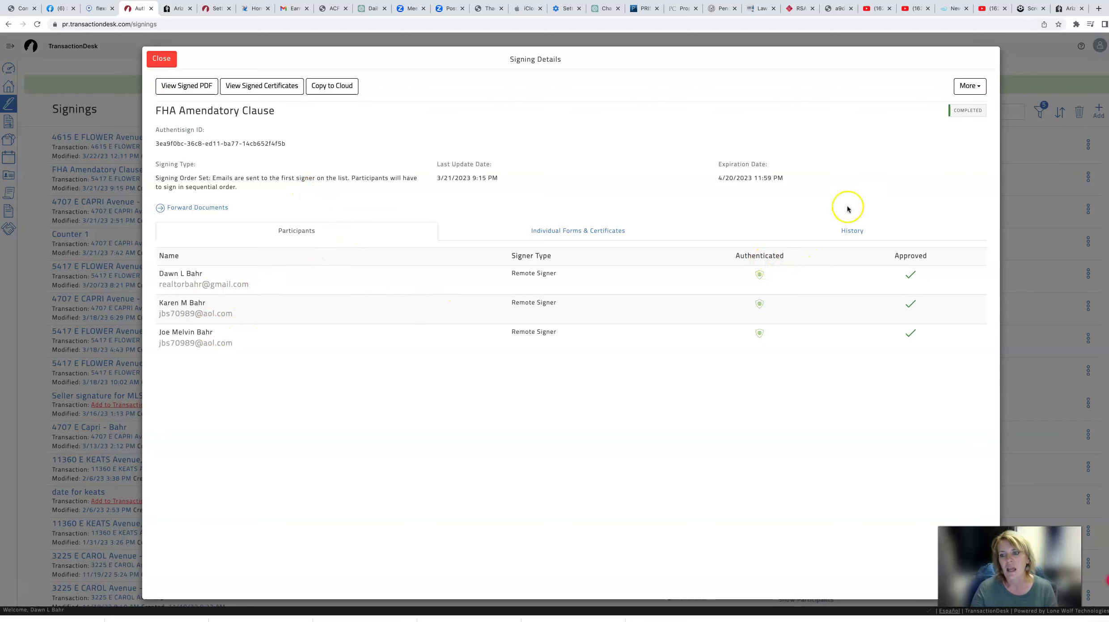
pyautogui.click(173, 90)
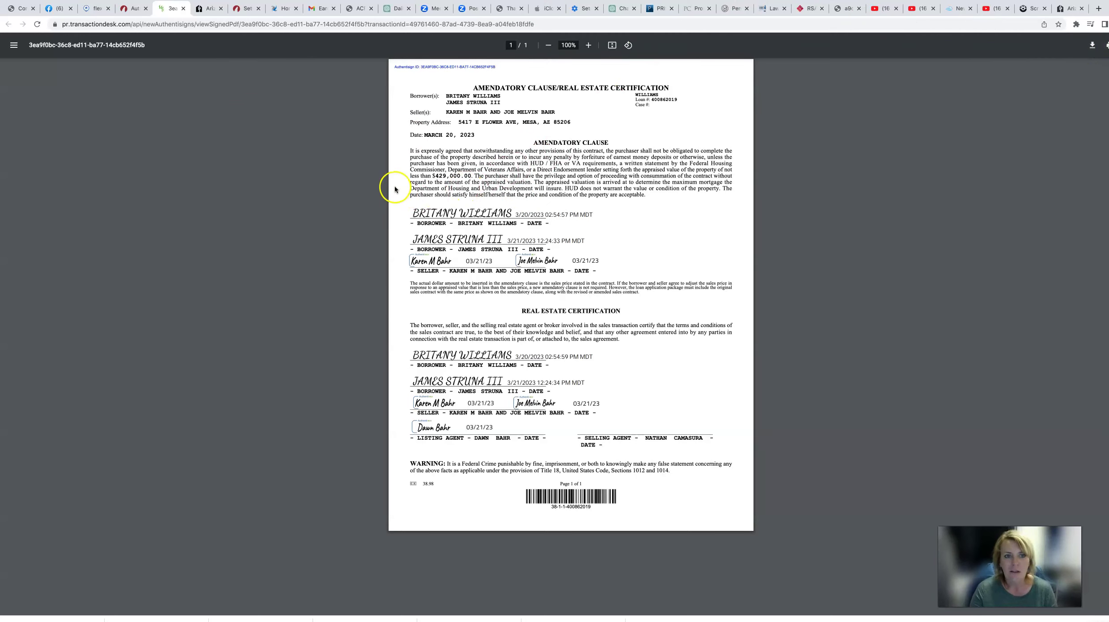
pyautogui.click(184, 8)
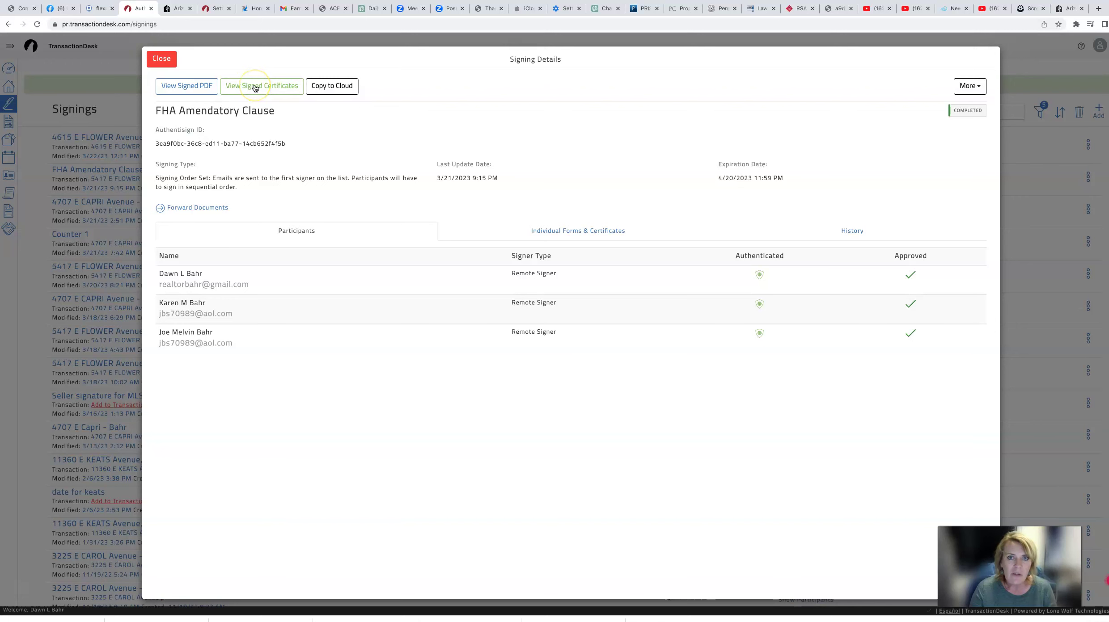
pyautogui.click(164, 67)
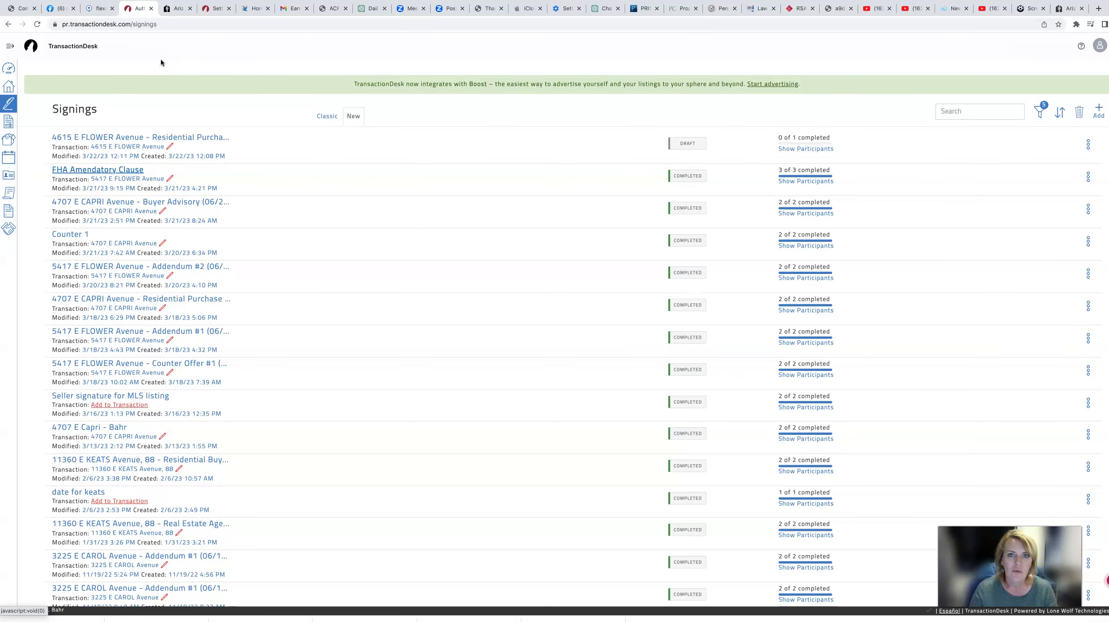